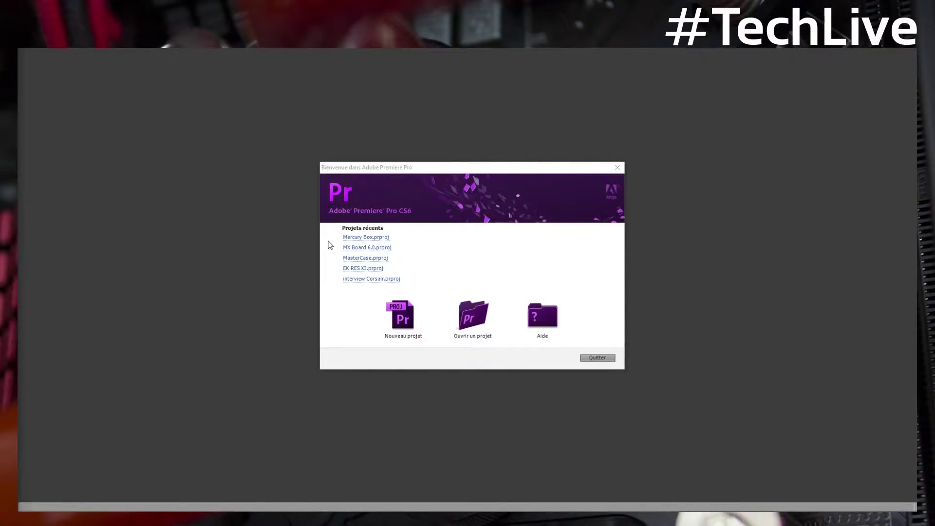
Open the recent project Mercury Box.prproj and move its floating project window over the source monitor.
left_click(358, 238)
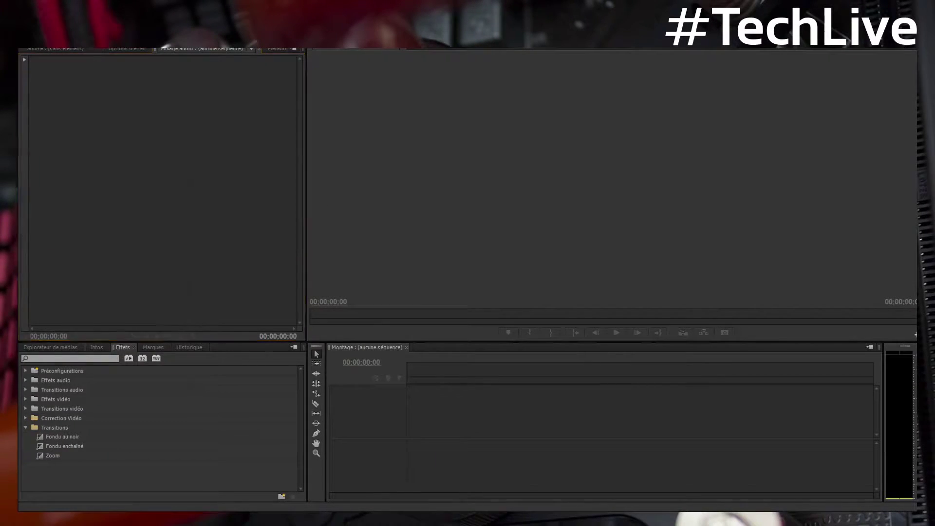
left_click_drag(363, 194, 164, 66)
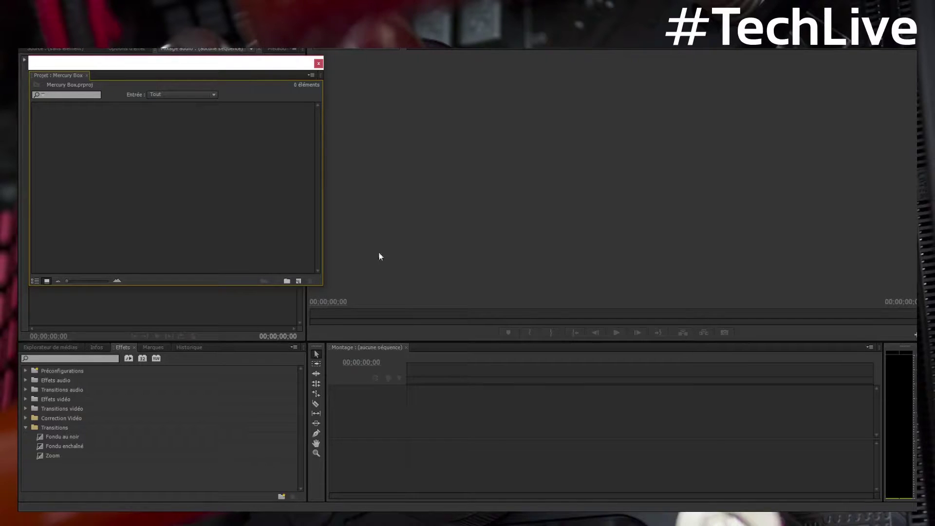
left_click(98, 518)
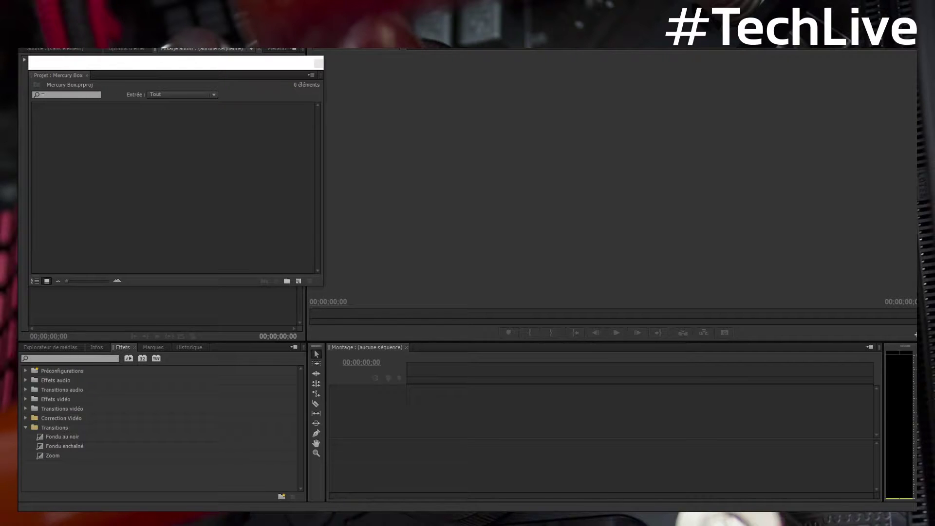
key("alt+Tab")
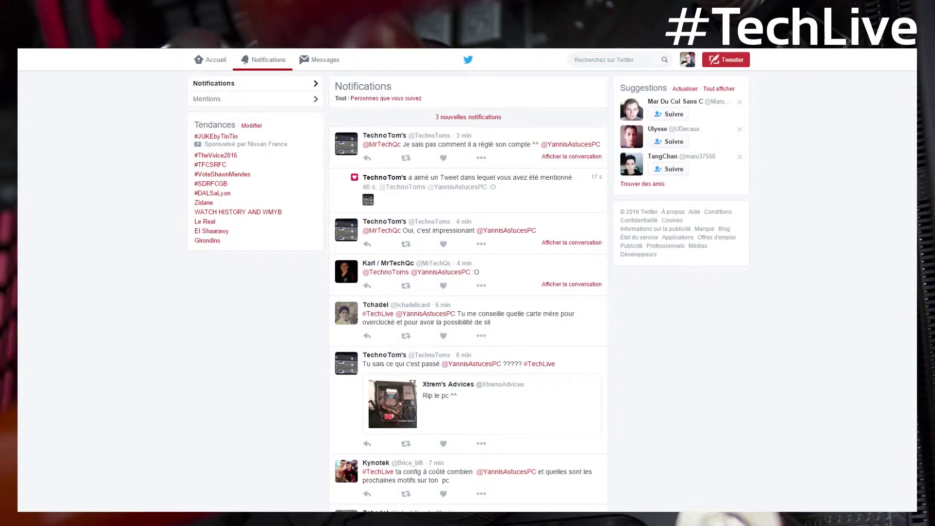
key("alt+Tab")
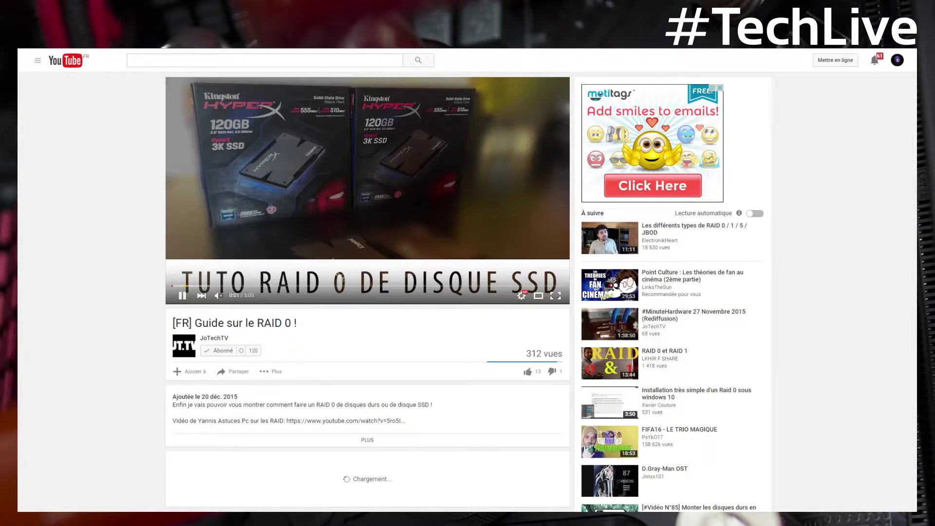
key("ctrl+Tab")
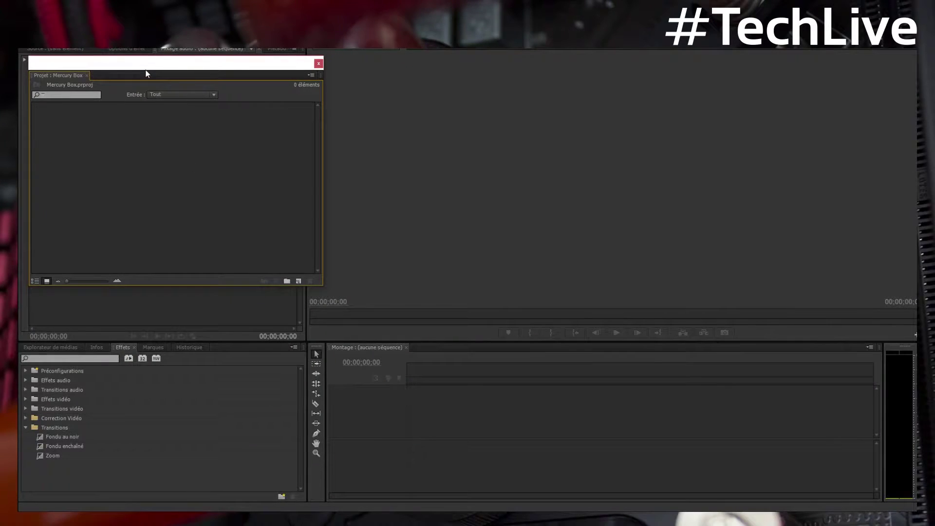
Import all the MOV clips from the Inateck Mercury Box folder into the Mercury Box project.
key("alt+Tab")
left_click_drag(518, 108, 565, 105)
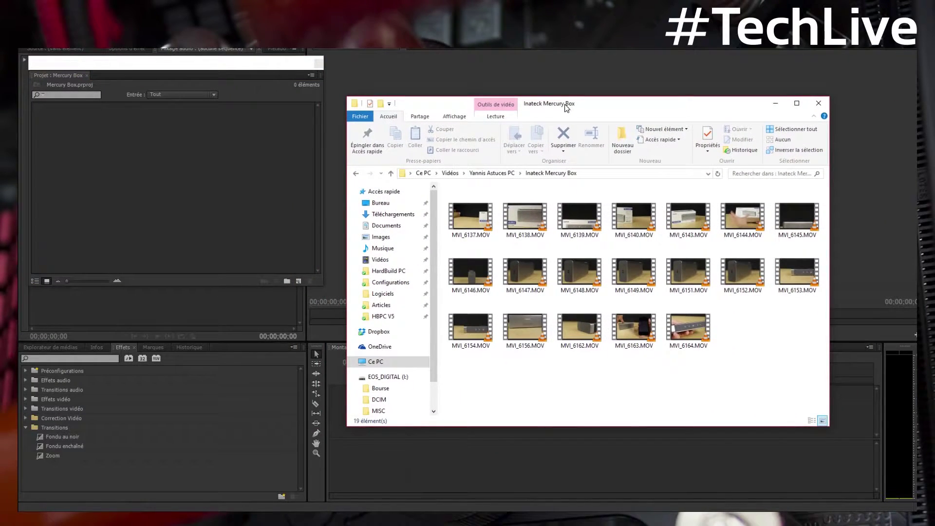
left_click(473, 214)
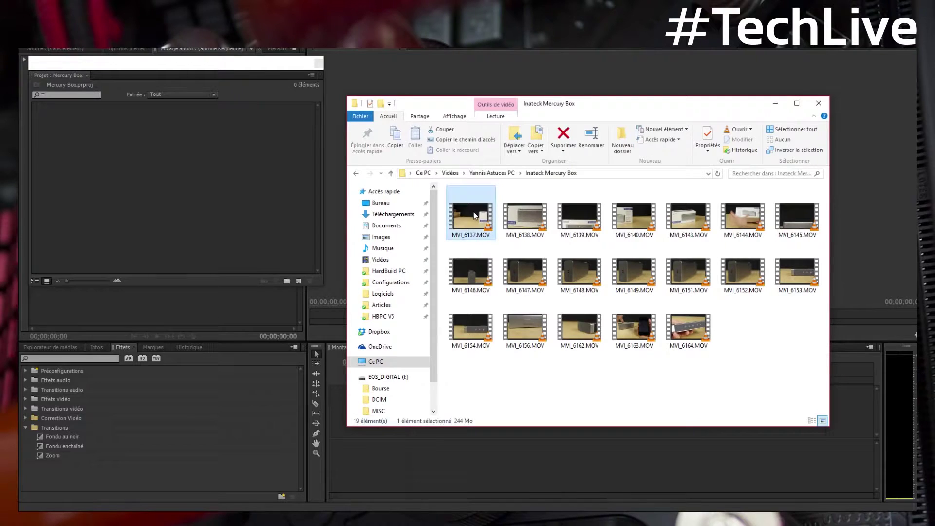
left_click(772, 347)
left_click_drag(799, 334, 372, 152)
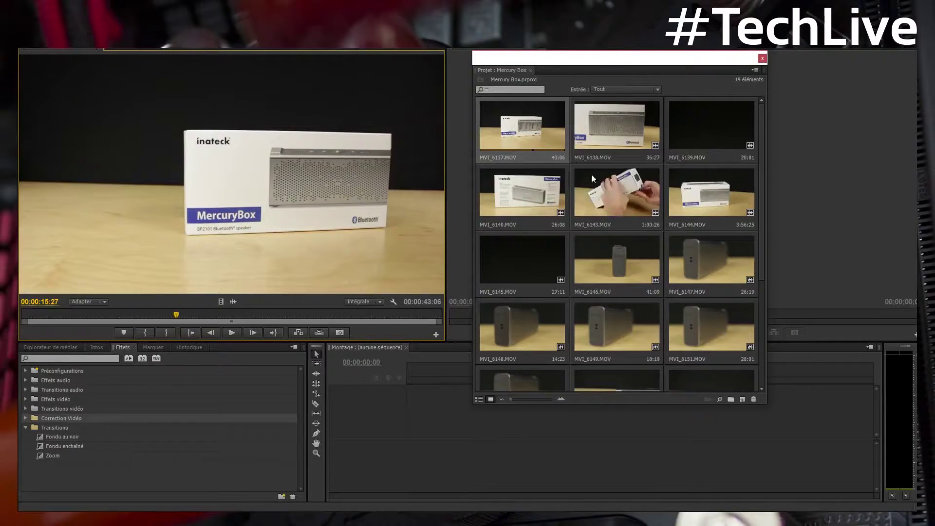
Mark the in point of MVI_6137.MOV at 00:00:16:00 in the source monitor, moving the project window aside.
left_click(589, 137)
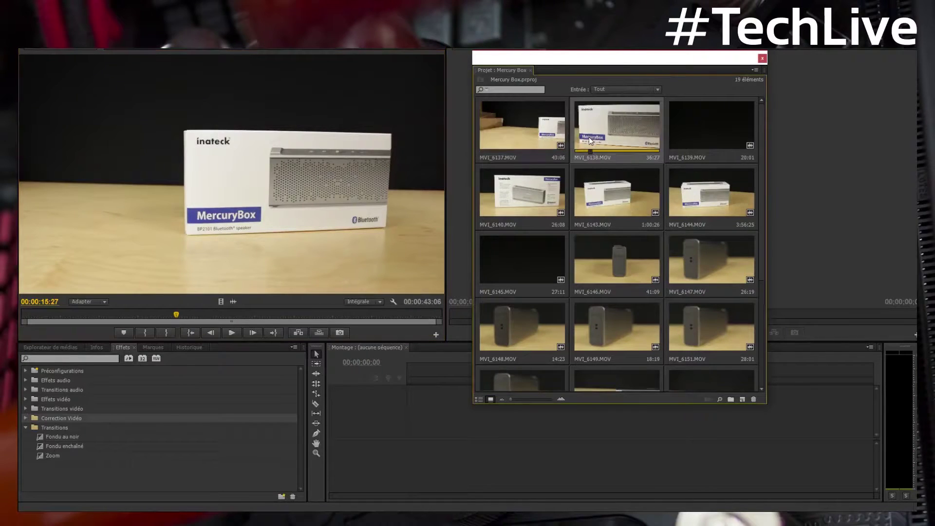
left_click(530, 124)
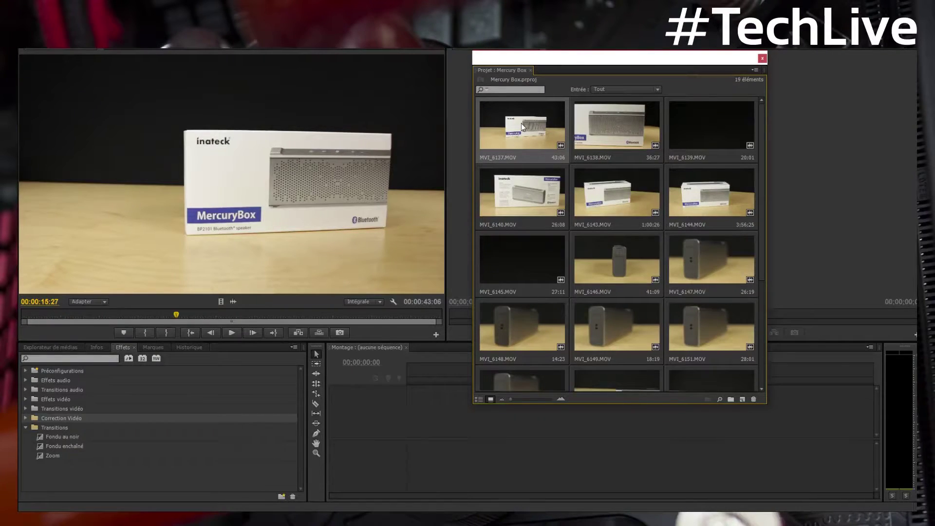
left_click(286, 199)
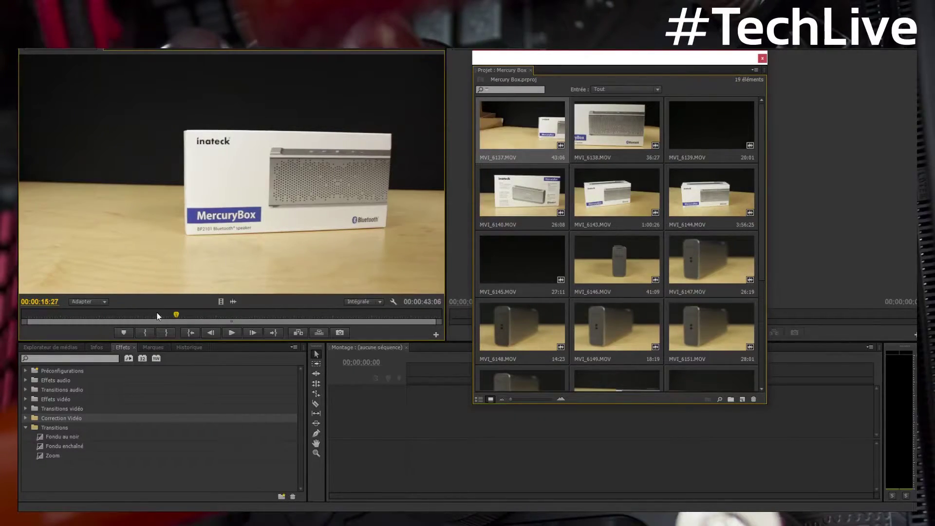
left_click_drag(160, 316, 182, 316)
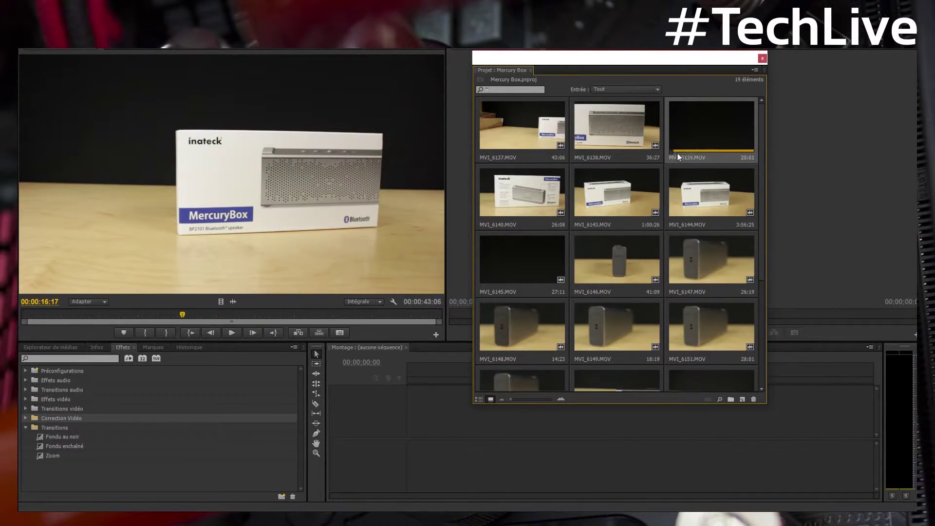
left_click(242, 153)
left_click_drag(182, 315, 181, 316)
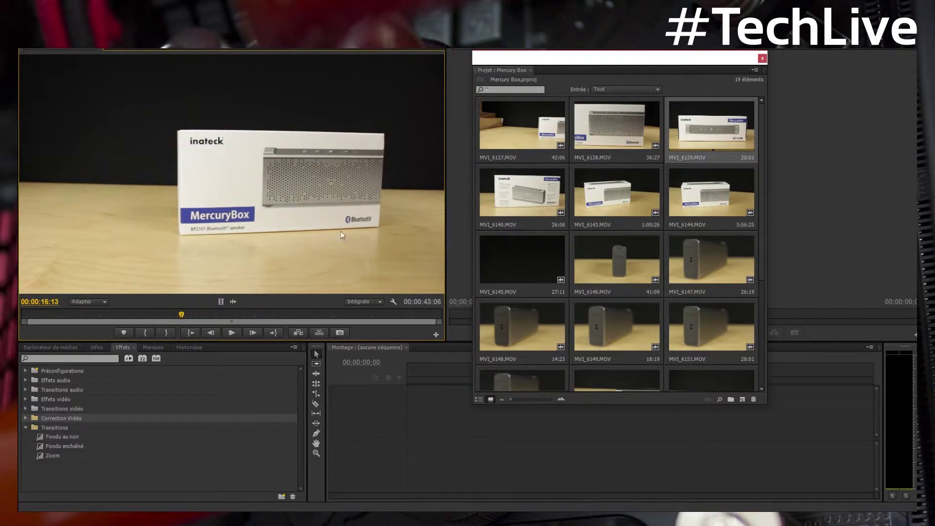
left_click_drag(723, 66, 783, 64)
mouse_move(181, 315)
left_mouse_down()
mouse_move(153, 316)
mouse_move(180, 314)
left_mouse_up()
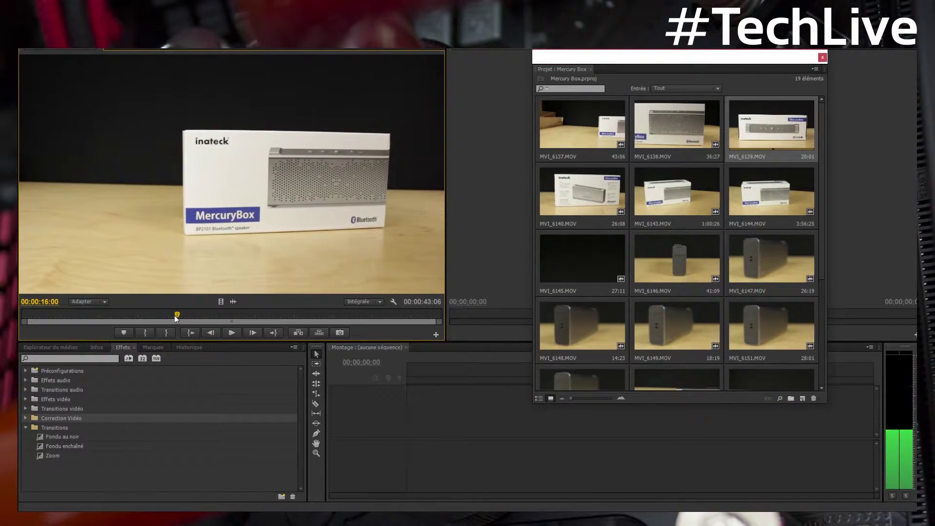
left_click(145, 330)
Play MVI_6137.MOV onward and mark its out point at 00:00:27:12.
key("space")
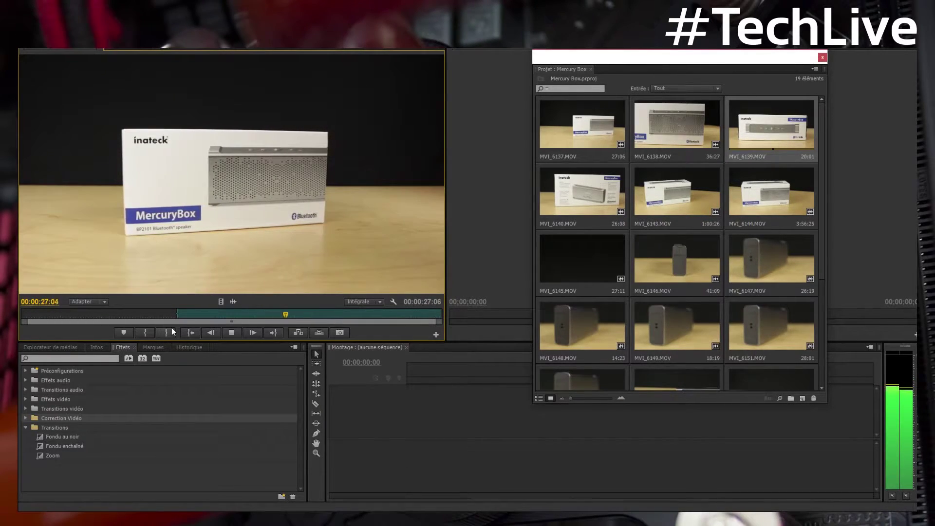
key("space")
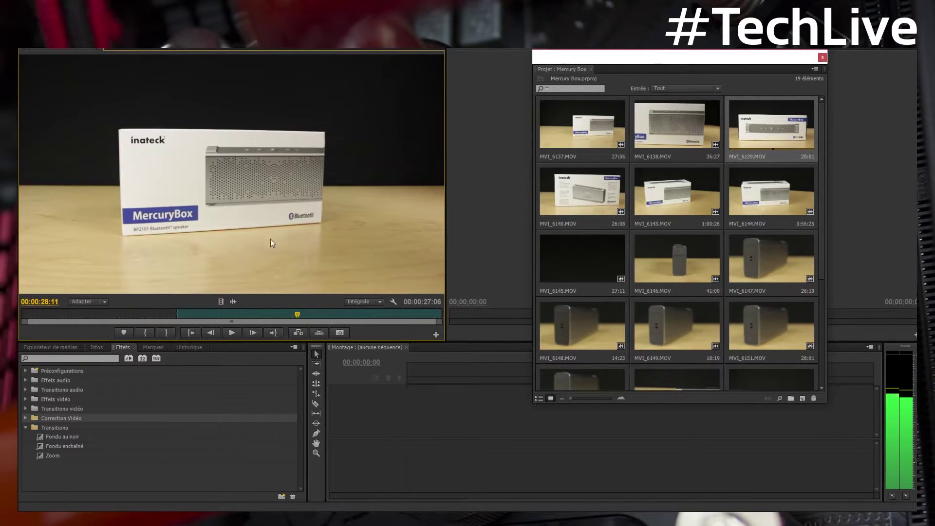
mouse_move(301, 315)
left_mouse_down()
mouse_move(349, 314)
mouse_move(166, 308)
mouse_move(352, 303)
mouse_move(282, 308)
mouse_move(291, 306)
left_mouse_up()
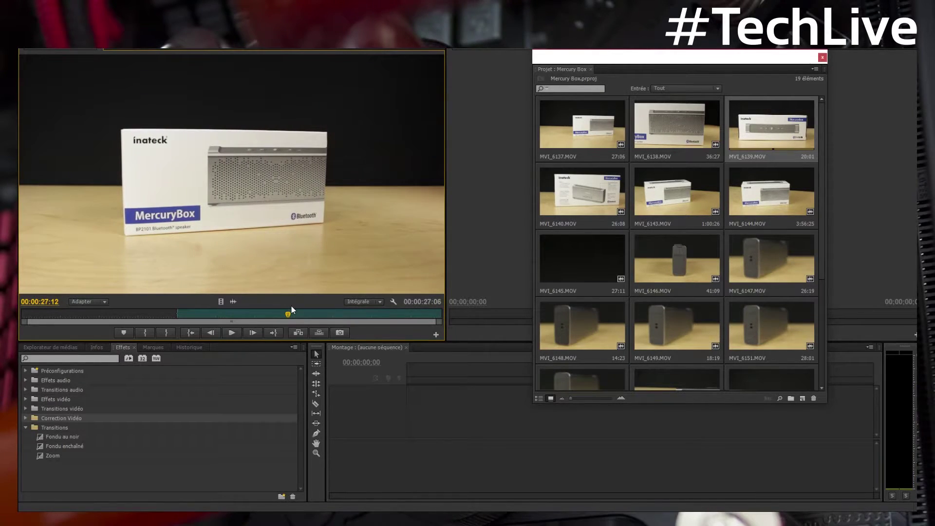
key("o")
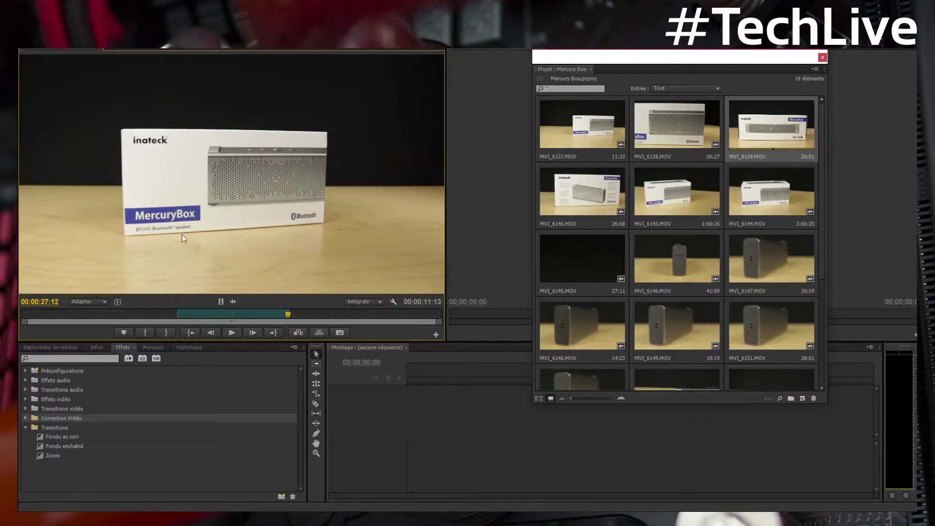
Review the marked range of MVI_6137.MOV and create a new sequence from its video only.
left_click(179, 317)
left_click(306, 313)
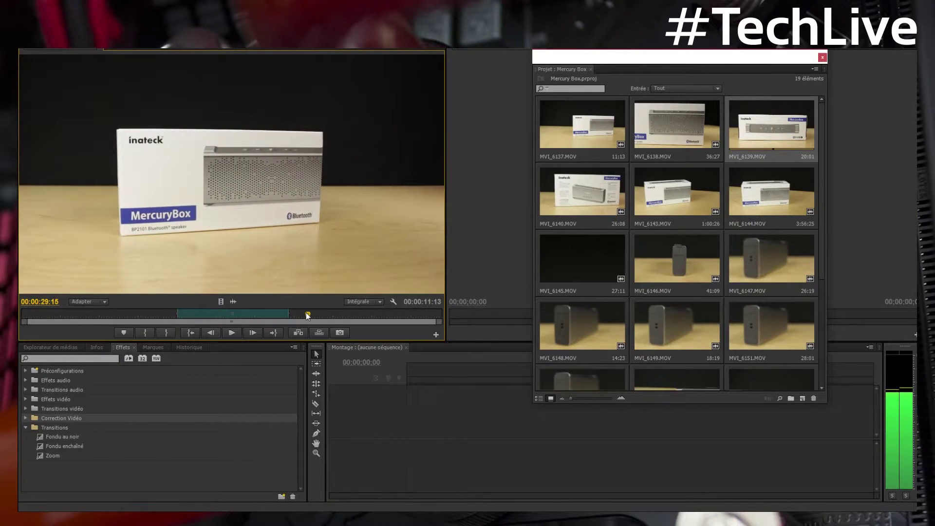
left_click_drag(307, 314, 283, 312)
left_click_drag(220, 301, 340, 310)
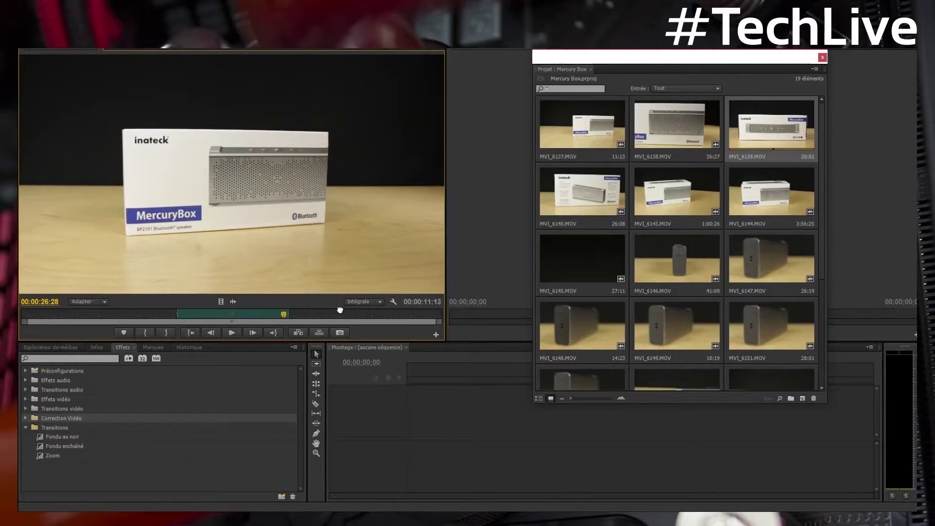
scroll(799, 385, "down", 1)
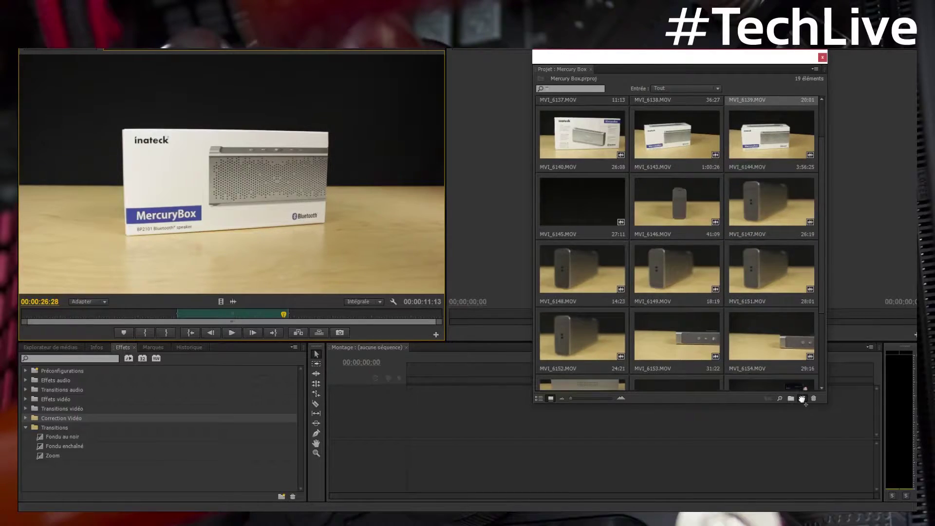
left_click_drag(803, 399, 802, 400)
Place the sequence playhead at 00:00:11:06 and extend the end of the MVI_6137 clip to about 00:00:12:09.
left_click_drag(419, 372, 433, 370)
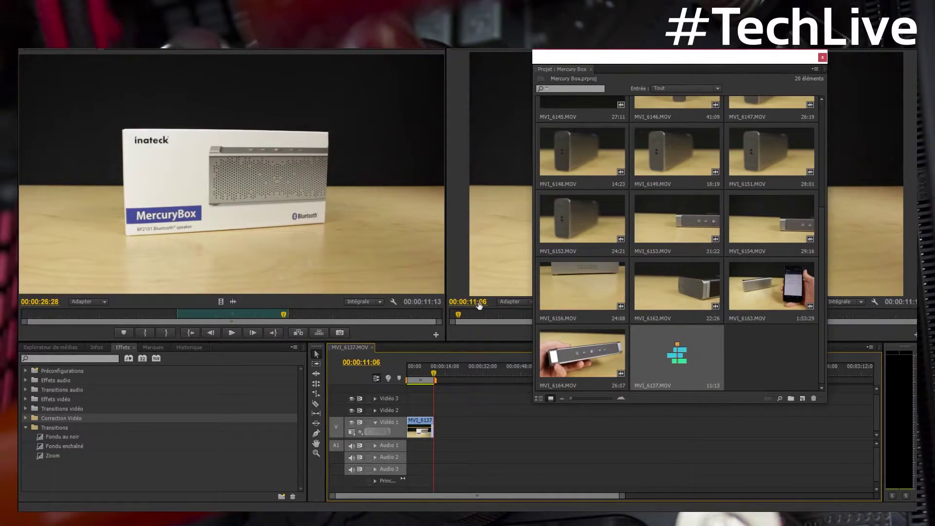
scroll(428, 430, "up", 3)
scroll(428, 430, "up", 4)
left_click_drag(412, 495, 390, 496)
left_click_drag(677, 431, 689, 430)
left_click(789, 363)
left_click_drag(433, 425, 409, 425)
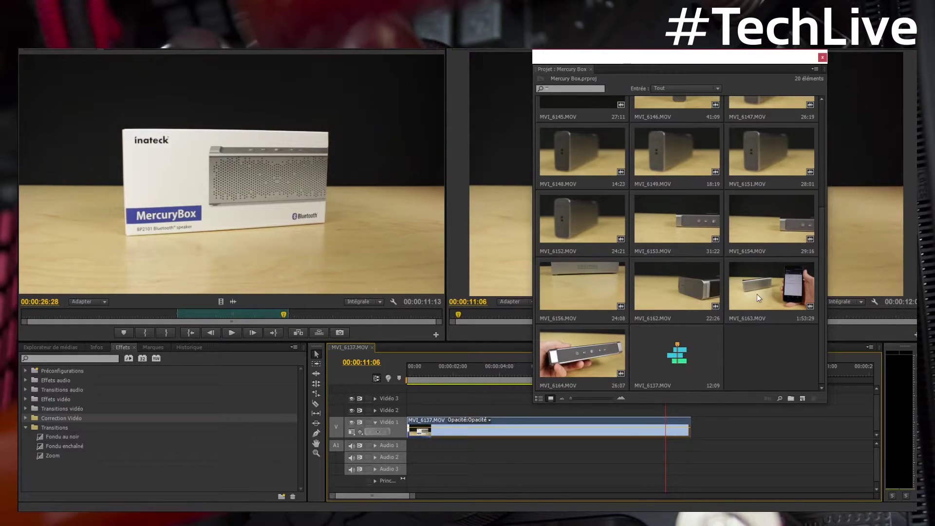
Load MVI_6138.MOV into the source monitor and move the project window clear of it.
left_click_drag(663, 58, 587, 95)
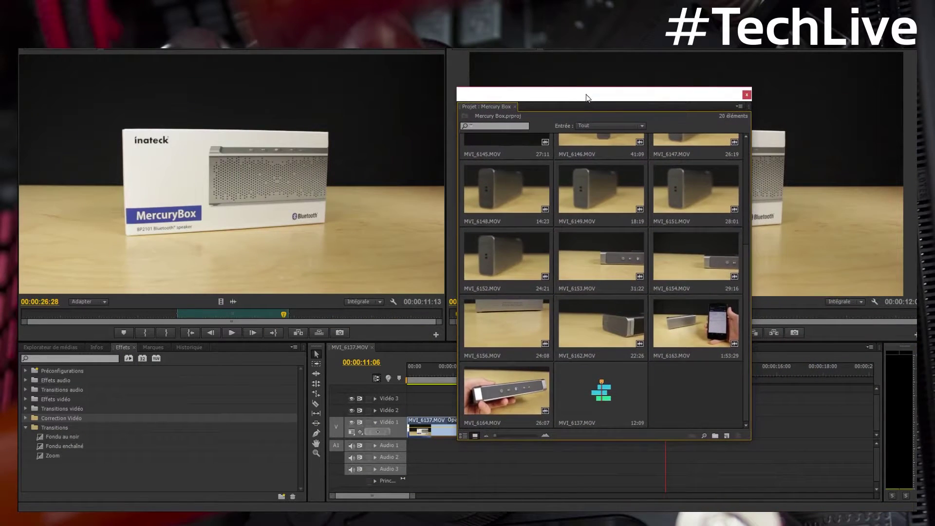
left_click(612, 171)
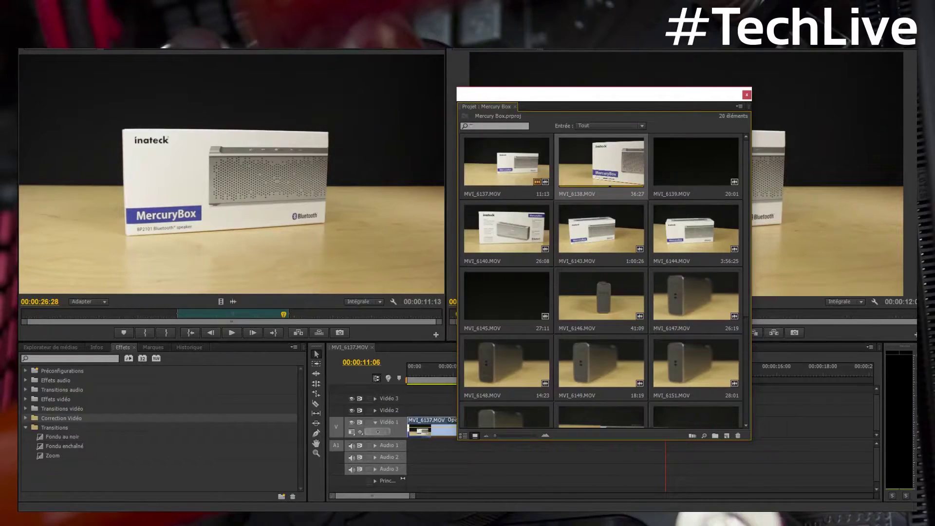
double_click(599, 163)
left_click_drag(597, 93, 691, 93)
Mark the in point of MVI_6138.MOV at about 00:00:02:26 and the out point at about 00:00:09.
left_click(174, 317)
left_click_drag(173, 317, 54, 318)
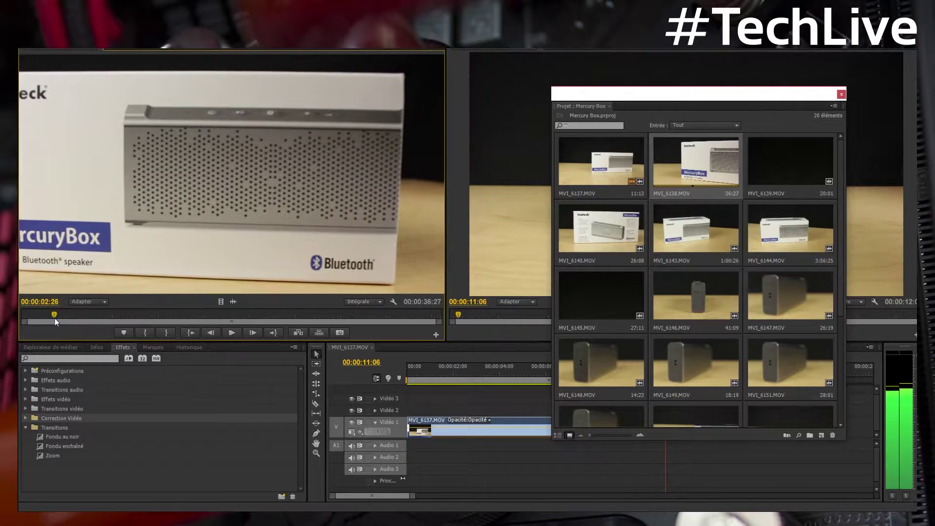
left_click(145, 333)
key("space")
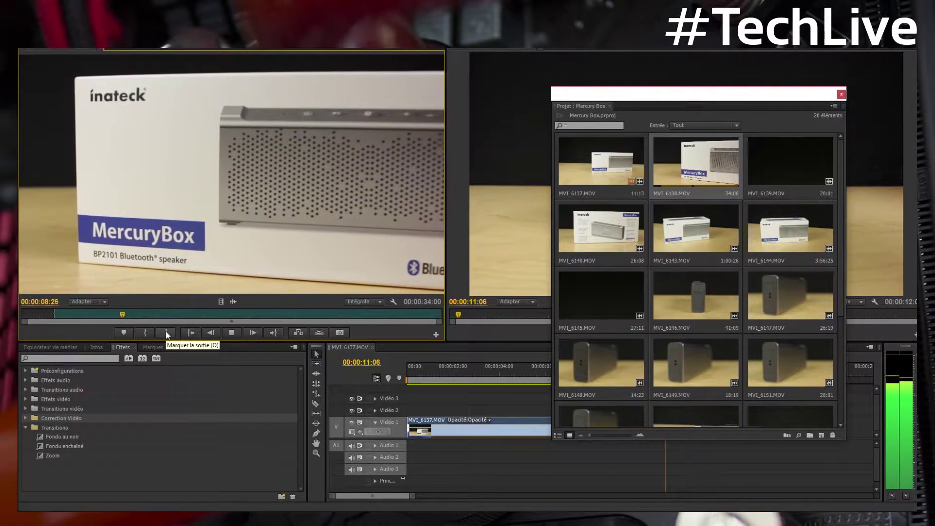
left_click(166, 333)
Move the project window off the timeline and place only the video of MVI_6138.MOV on Vidéo 1 at 00:00:11:06.
left_click_drag(221, 302, 589, 460)
left_click_drag(663, 100, 685, 75)
left_click_drag(730, 416, 731, 332)
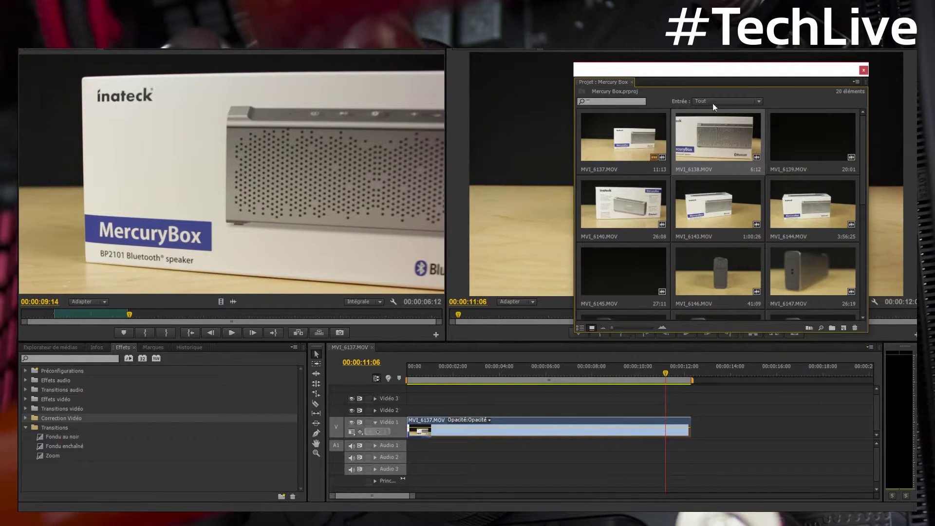
left_click_drag(708, 69, 744, 32)
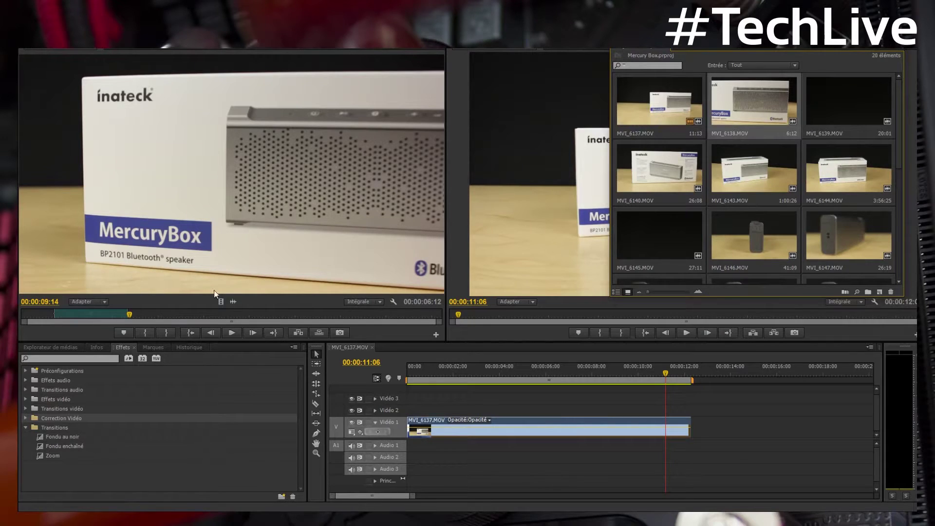
left_click_drag(229, 302, 682, 430)
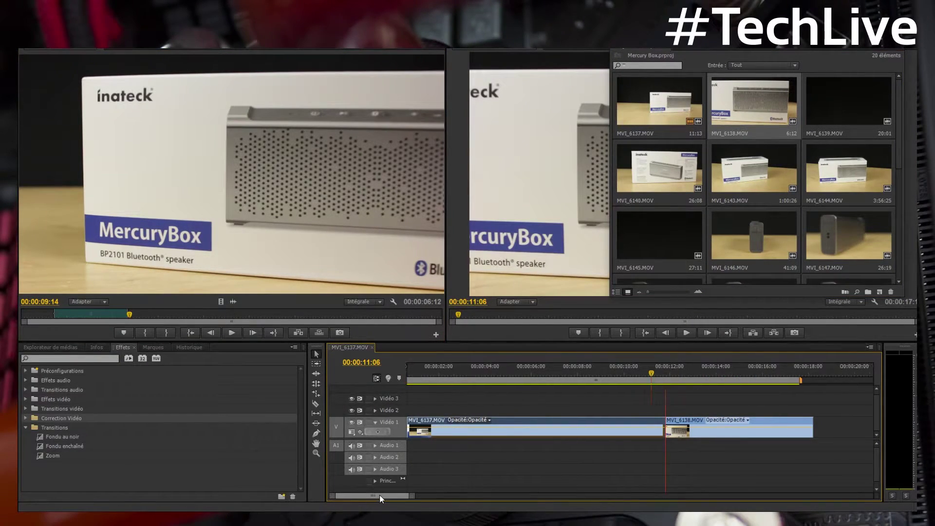
left_click_drag(379, 496, 383, 496)
scroll(592, 419, "down", 5)
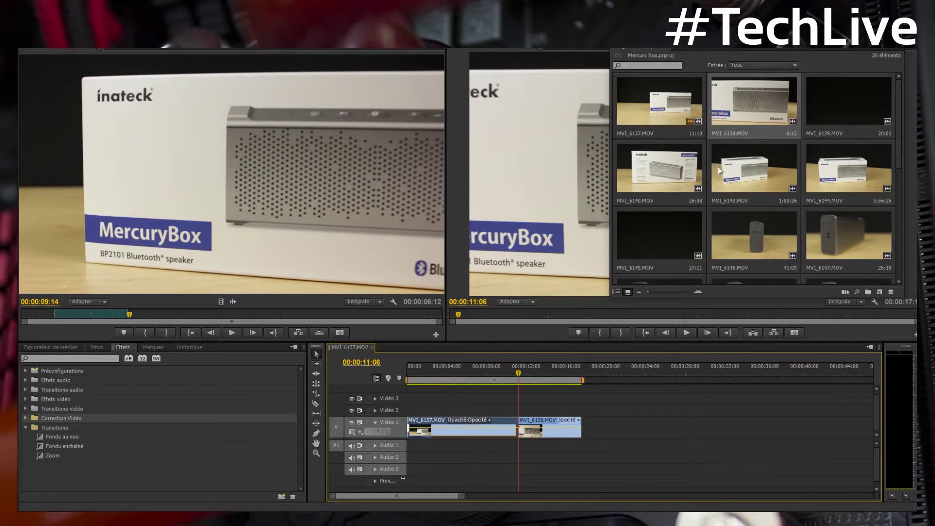
Load MVI_6139.MOV into the source monitor and scrub to about 00:00:02:29.
double_click(853, 84)
left_click(31, 318)
left_click_drag(31, 314, 88, 318)
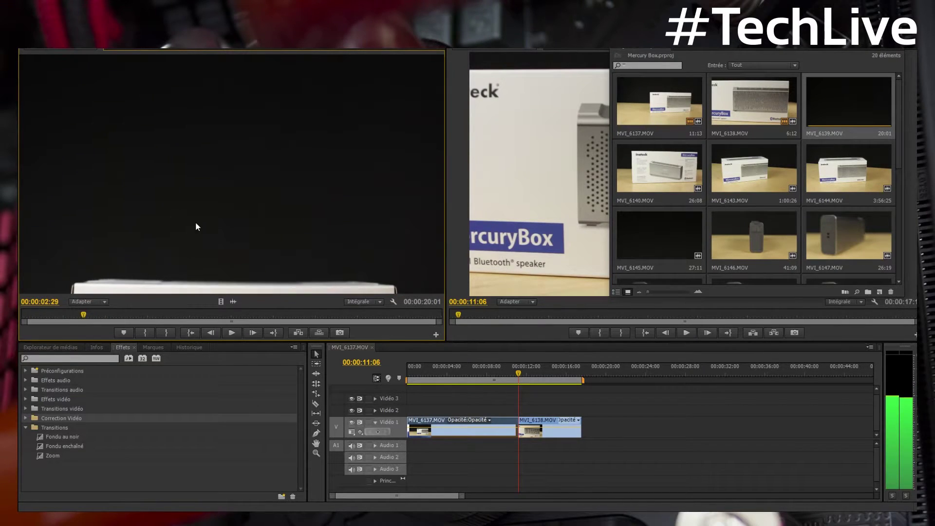
Examine the opening of MVI_6139.MOV between about 00:00:02:28 and 00:00:03:23 in the source monitor for a usable start.
key("Right")
key("Right")
key("Right")
key("Right")
key("Right")
key("Right")
key("Right")
key("Right")
key("Right")
key("Right")
key("Right")
key("Right")
key("Left")
key("Left")
key("Left")
key("Left")
key("Left")
key("Left")
key("Left")
key("Left")
key("Left")
key("Left")
key("Left")
key("Left")
key("Left")
key("Left")
key("Left")
key("Left")
key("Left")
key("Left")
key("Left")
key("Left")
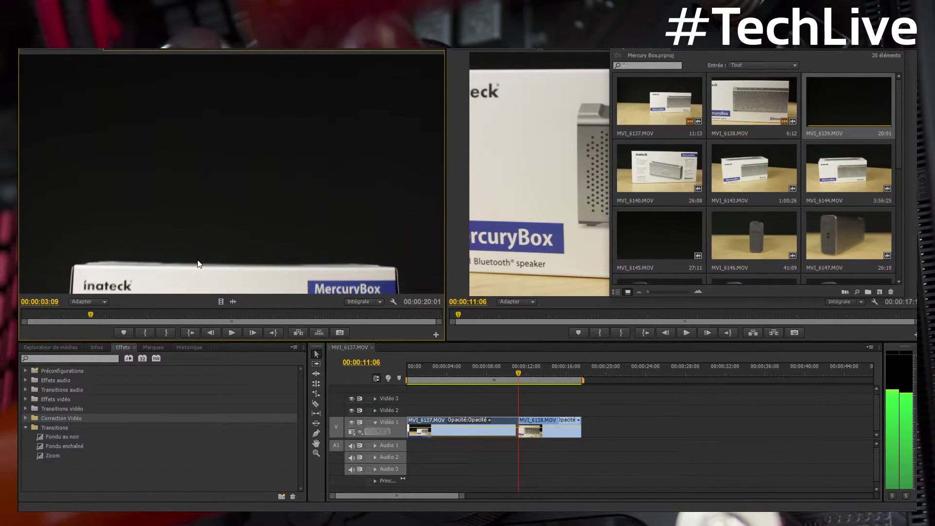
key("Right")
key("Right")
key("Right")
key("Left")
key("Left")
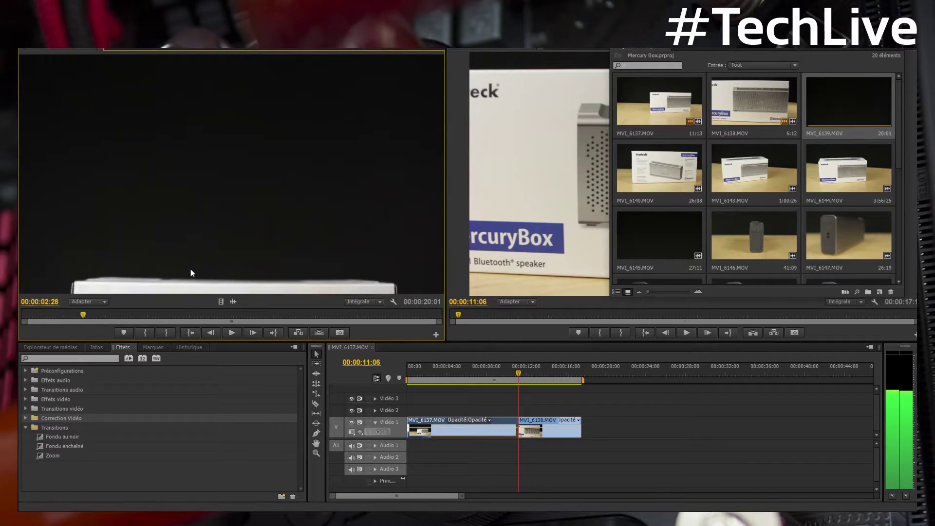
key("space")
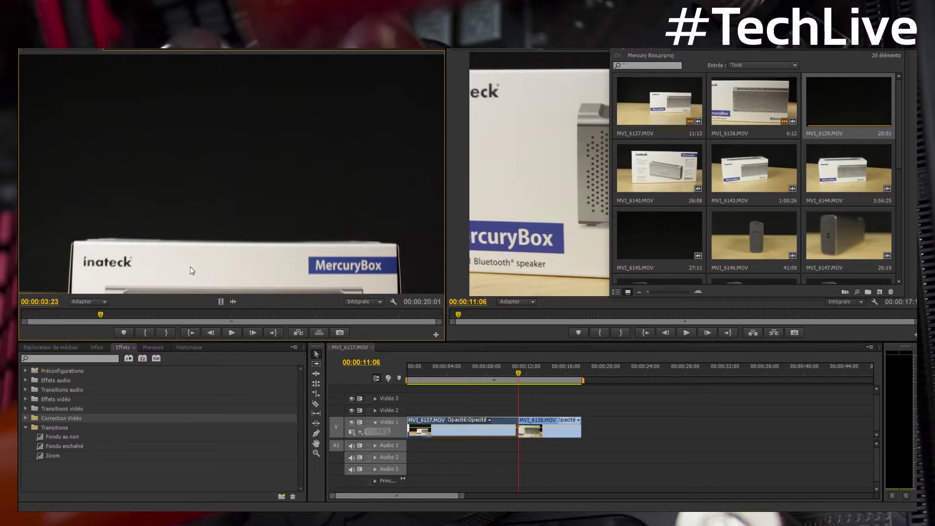
key("j")
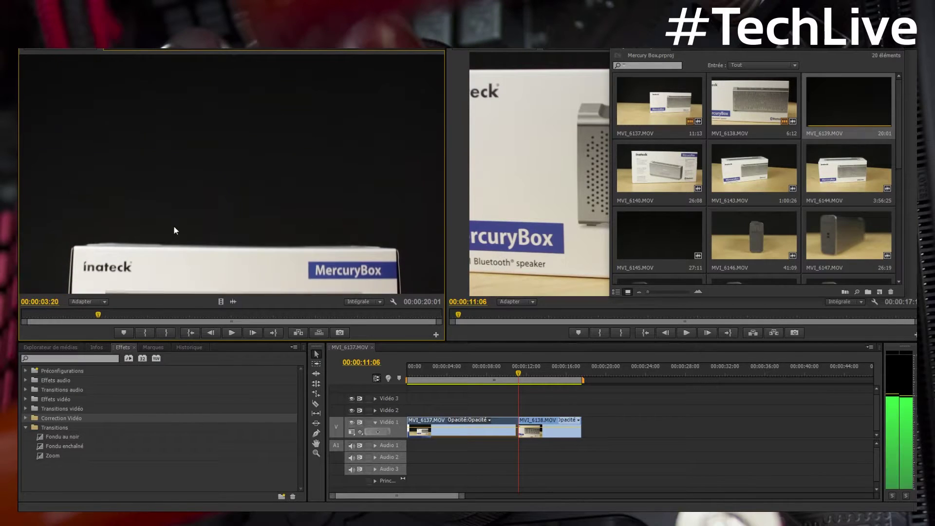
Mark the in point of MVI_6139.MOV at about 00:00:02:21 and the out point at about 00:00:08:08.
key("Left")
key("Left")
key("Right")
key("Right")
key("Right")
key("Right")
key("Right")
key("Right")
key("Right")
key("Right")
key("Right")
key("Right")
key("Right")
key("Right")
key("Right")
key("Right")
key("Right")
key("Right")
key("Left")
key("Left")
key("Left")
key("Left")
key("Left")
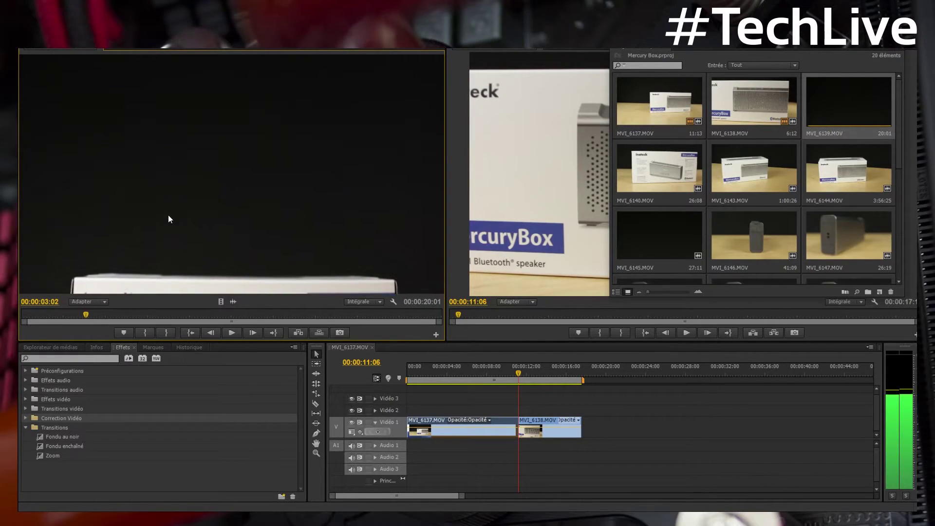
key("Left")
key("Left")
key("Left")
key("Left")
key("Left")
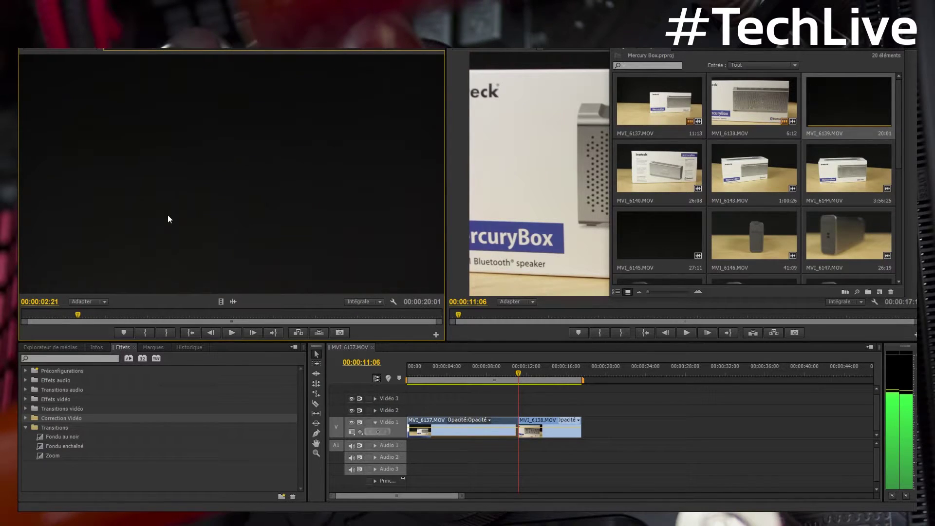
left_click(141, 332)
key("l")
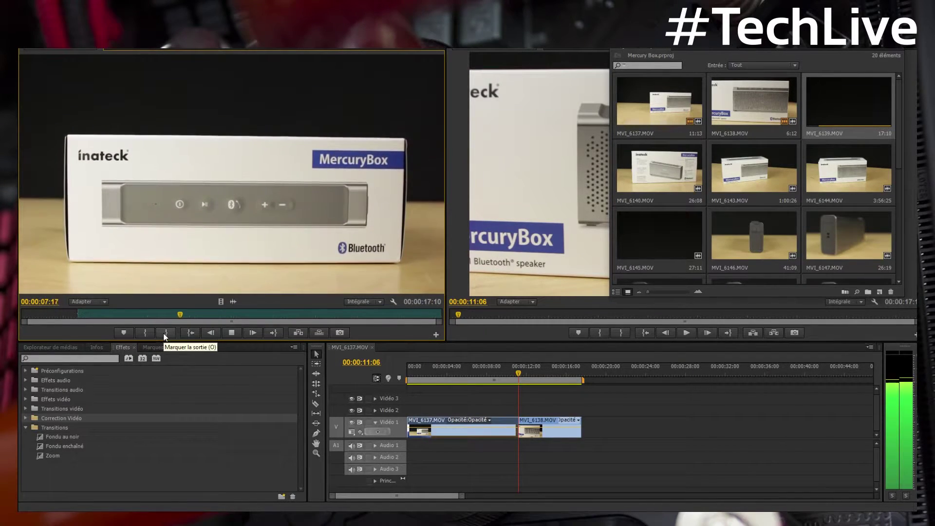
left_click(163, 334)
Place only the video of MVI_6139.MOV right after MVI_6138.MOV on Vidéo 1 and move the playhead to 00:00:24:09.
left_click_drag(221, 301, 588, 437)
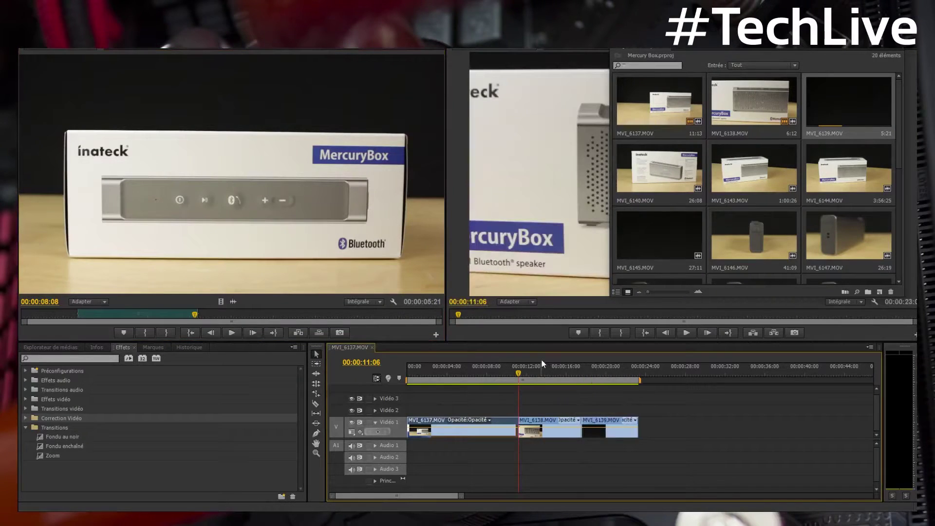
left_click_drag(628, 373, 637, 372)
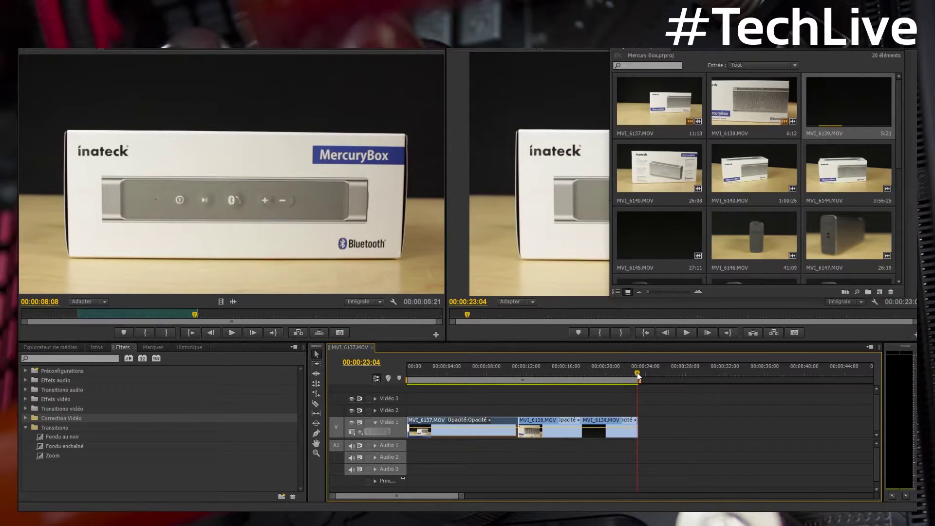
left_click_drag(710, 50, 243, 50)
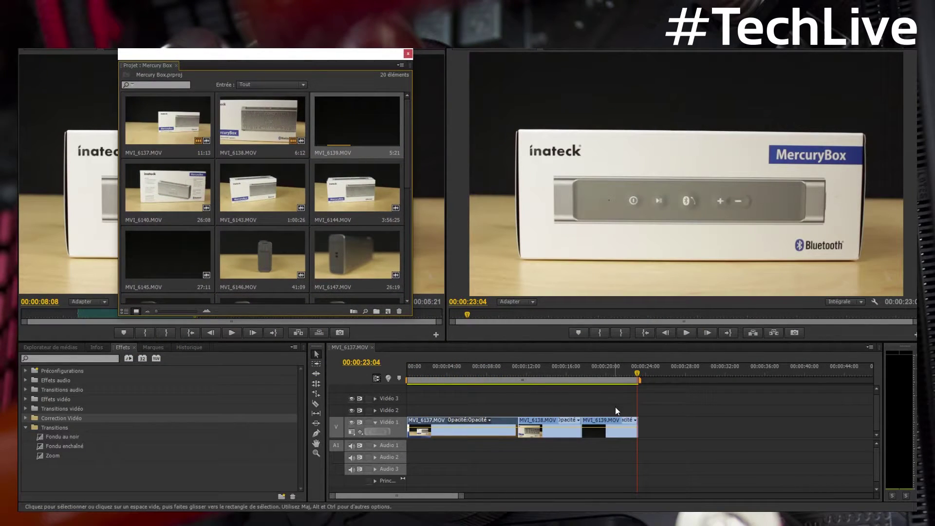
left_click_drag(488, 378, 650, 382)
Move the project window clear of the source monitor, load MVI_6140.MOV and scrub to about 00:00:06:08.
left_click_drag(324, 74, 718, 119)
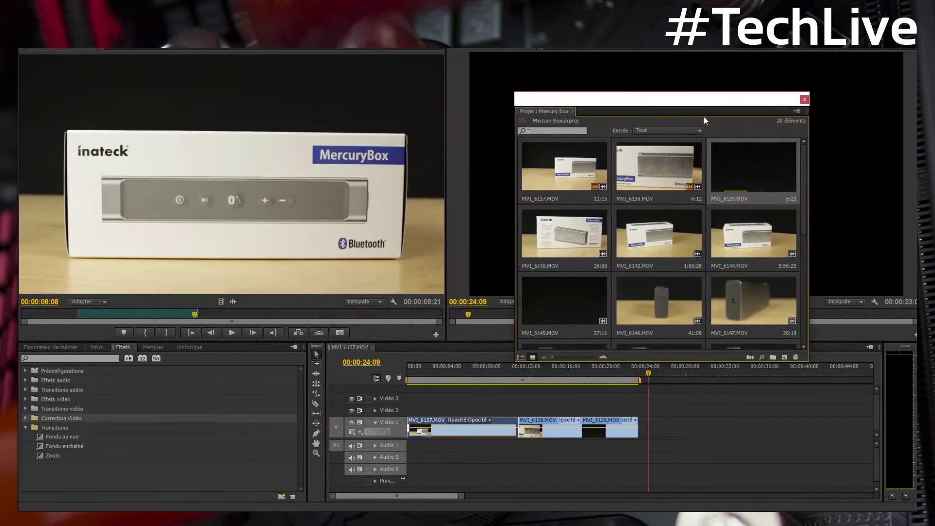
double_click(560, 239)
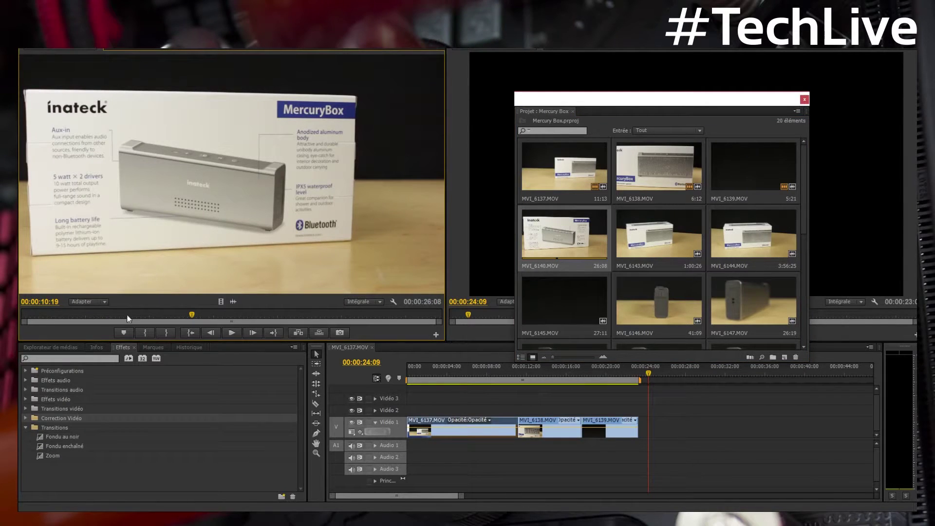
left_click_drag(174, 319, 121, 316)
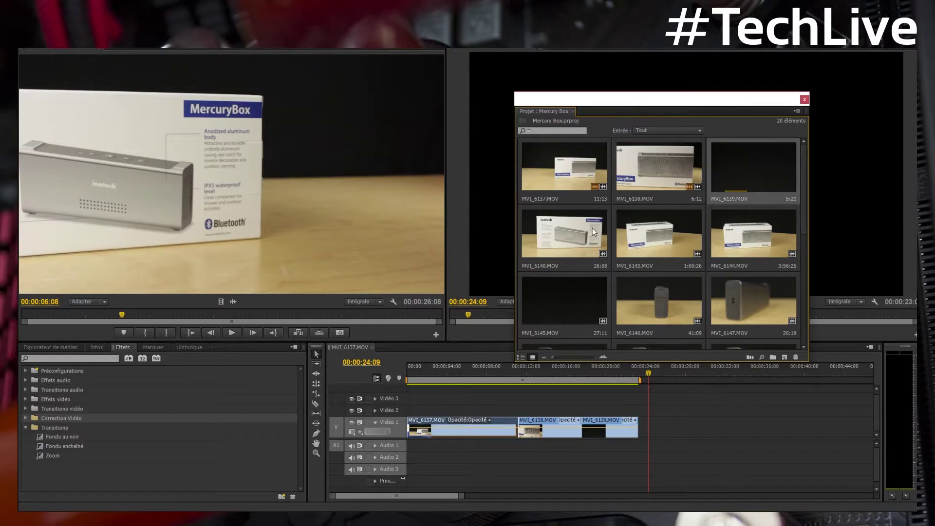
Mark the in point of MVI_6140.MOV at about 00:00:07 and the out point at about 00:00:14:12.
mouse_move(117, 323)
left_mouse_down()
mouse_move(125, 317)
mouse_move(98, 317)
left_mouse_up()
key("space")
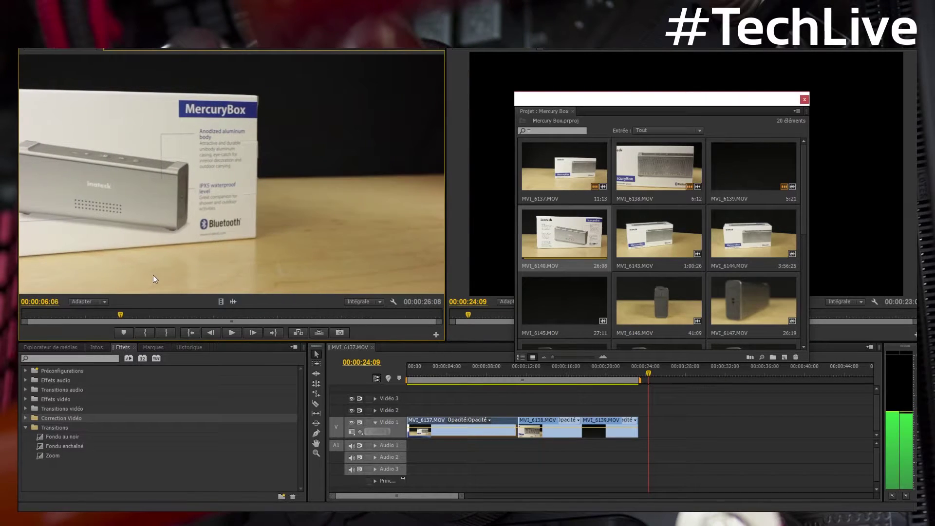
left_click(146, 332)
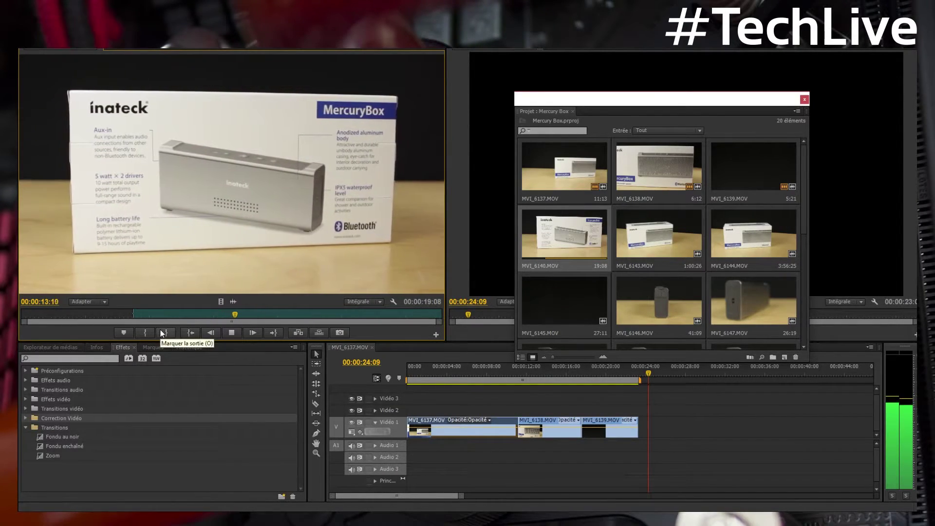
left_click(164, 333)
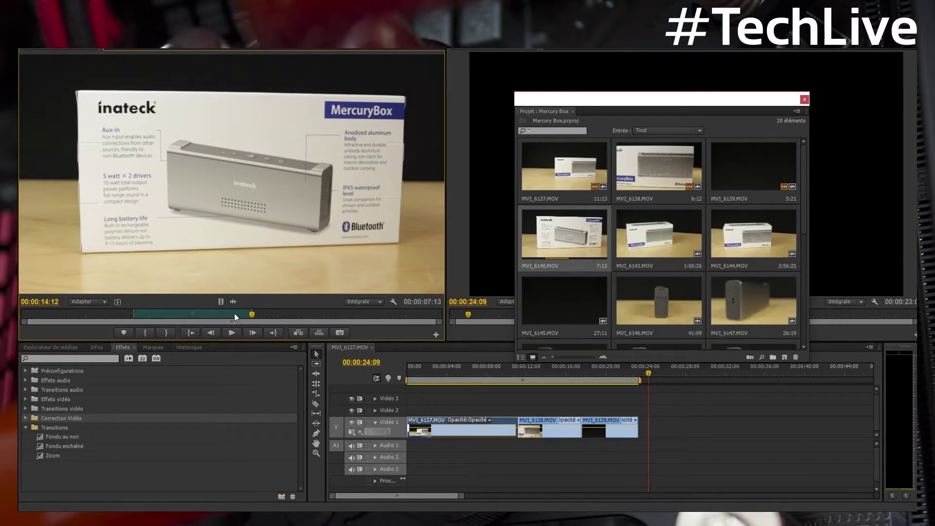
Place only the video of MVI_6140.MOV right after MVI_6139.MOV on Vidéo 1 and move the project window over the source monitor.
left_click_drag(220, 302, 628, 437)
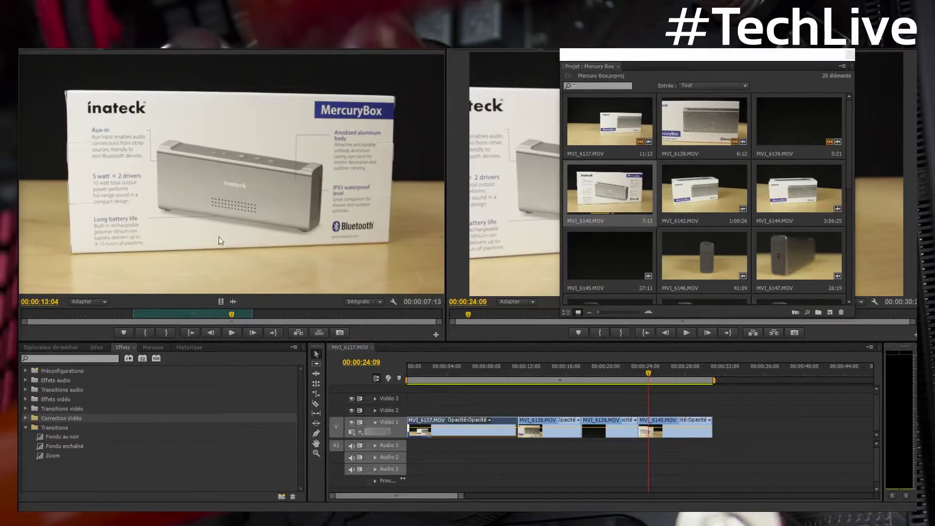
left_click(239, 217)
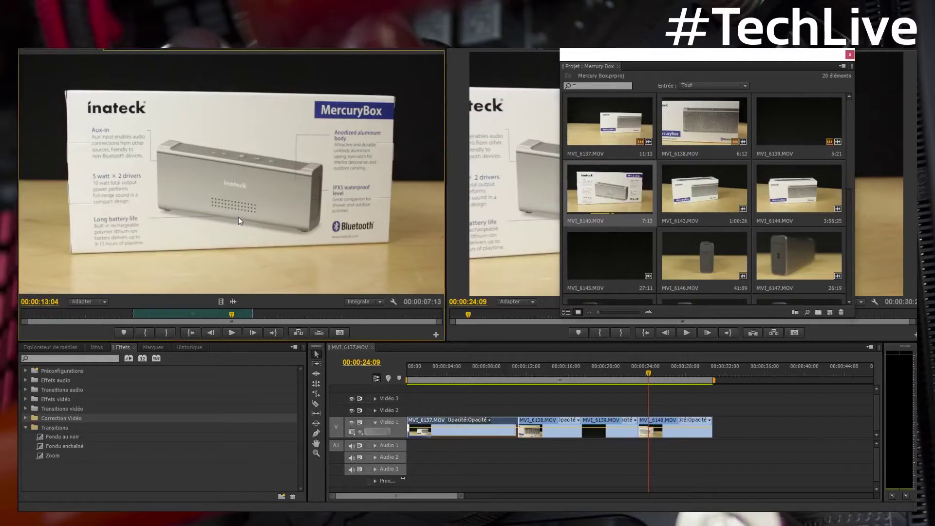
left_click_drag(841, 62, 349, 53)
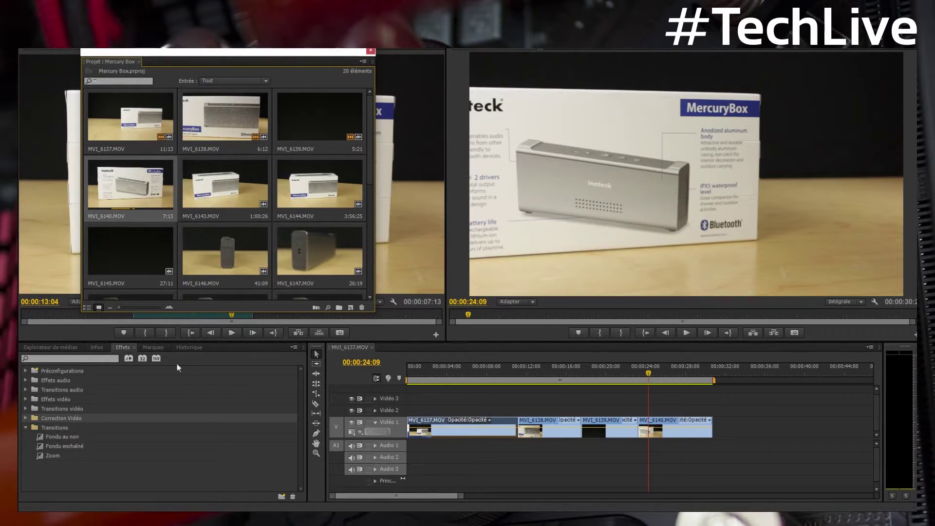
left_click_drag(118, 56, 144, 57)
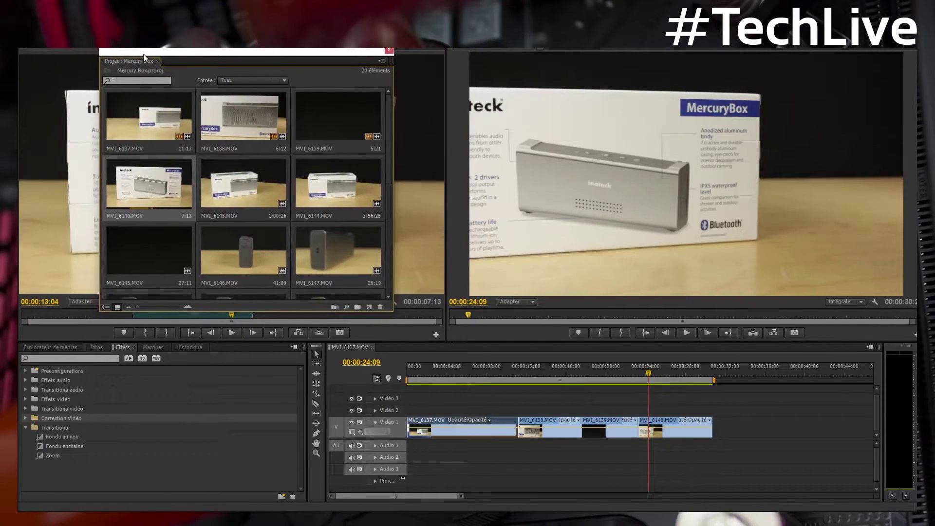
Place the whole MVI_6143.MOV clip with its audio on Vidéo 1 and Audio 1 at about 00:00:33.
left_click(215, 181)
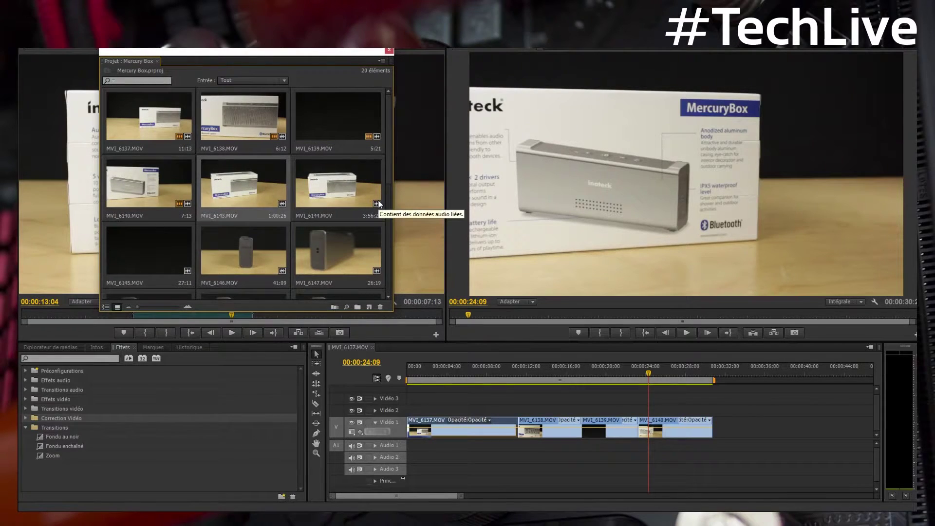
left_click(170, 125)
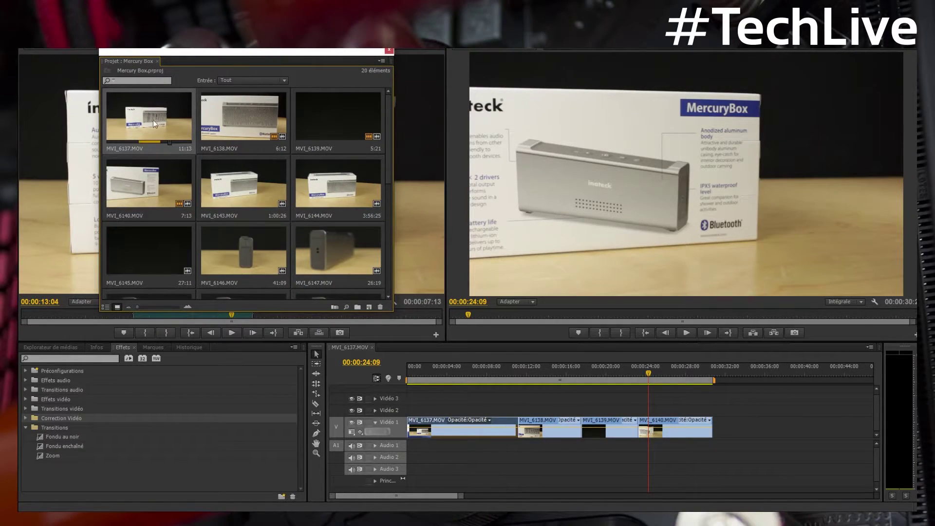
left_click(358, 116)
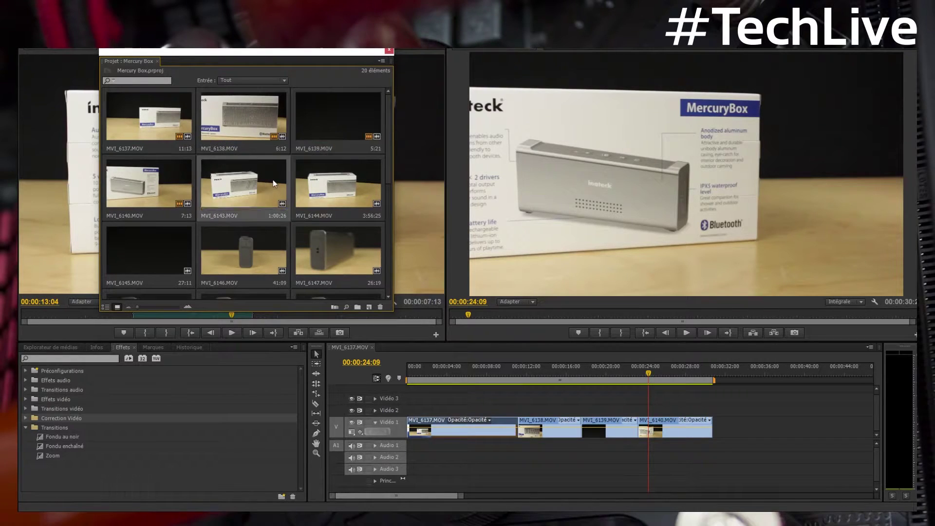
left_click_drag(244, 181, 735, 425)
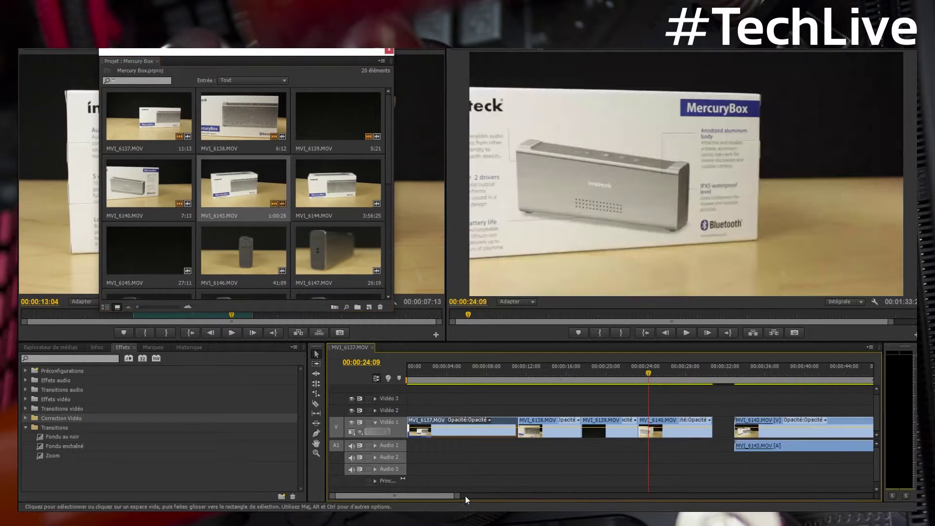
Move the playhead to 00:00:48:14 and split MVI_6143.MOV there on both the video and audio tracks.
left_click_drag(429, 495, 444, 496)
left_click_drag(632, 369, 641, 368)
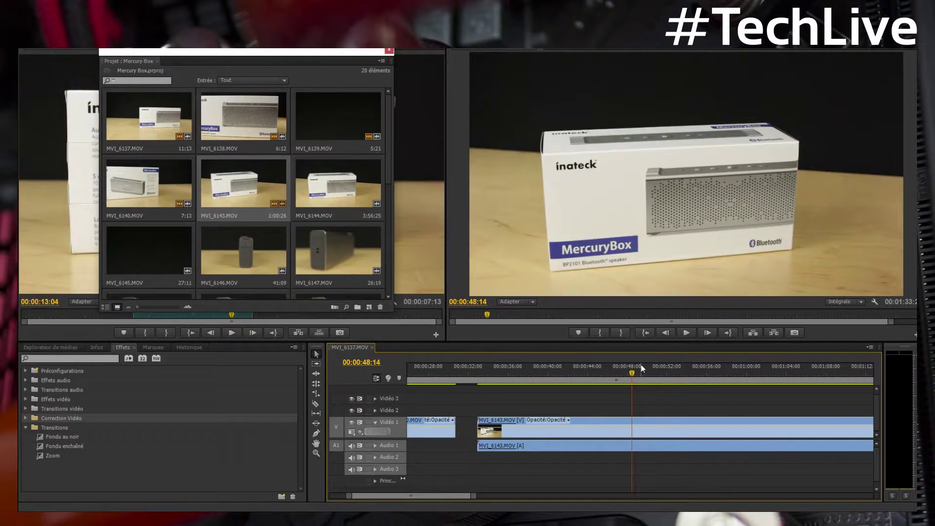
key("ctrl+k")
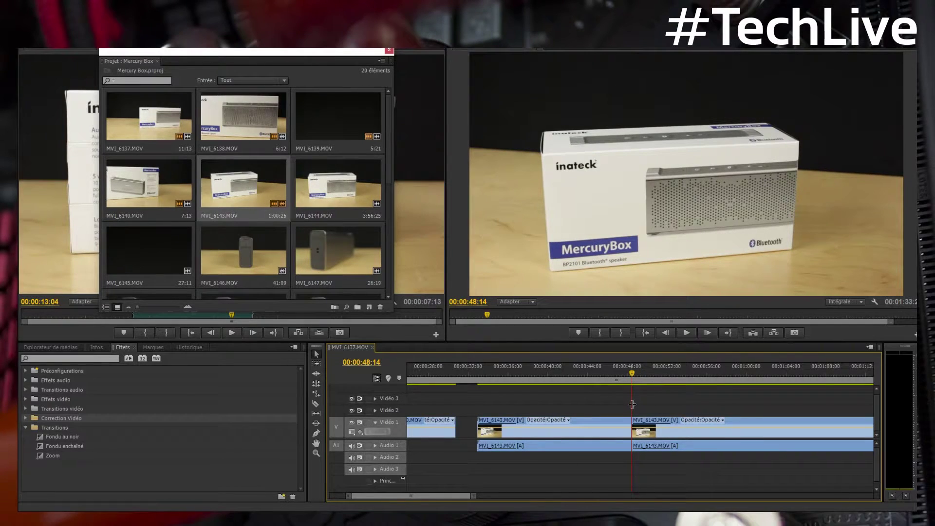
Delete all the pieces of MVI_6143.MOV from the timeline.
key("c")
left_click(692, 427)
key("v")
left_click_drag(575, 402, 674, 469)
key("Delete")
left_click(720, 429)
key("Delete")
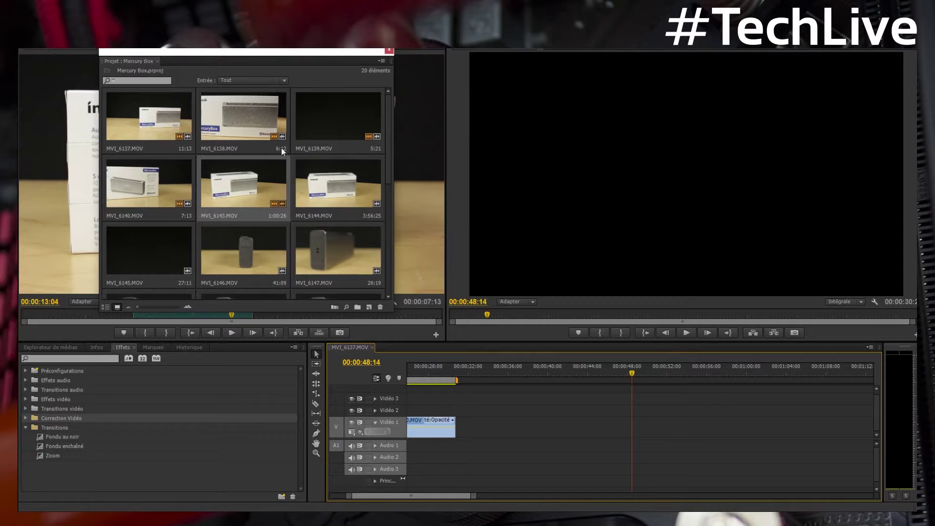
Try placing MVI_6137.MOV with its audio at about 00:00:39 on the timeline and delete it again.
left_click_drag(259, 54, 242, 62)
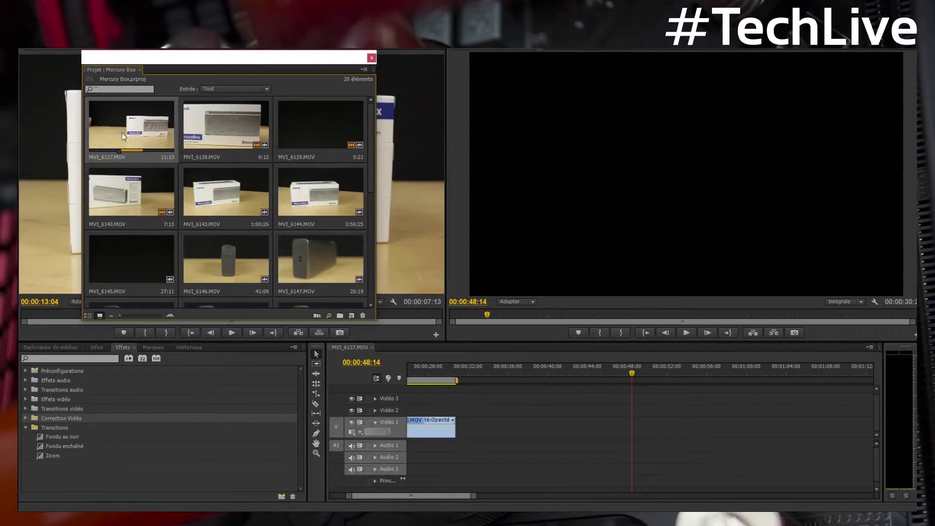
left_click_drag(202, 187, 543, 438)
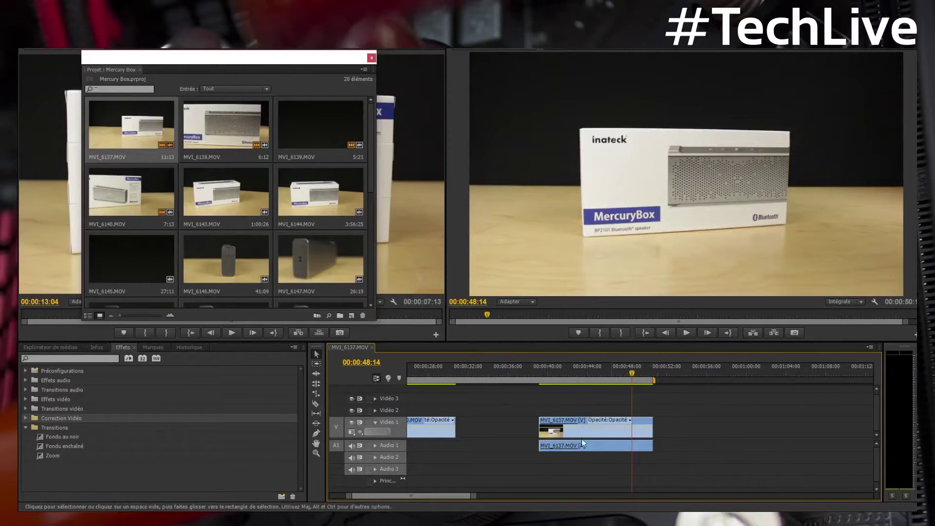
left_click(590, 421)
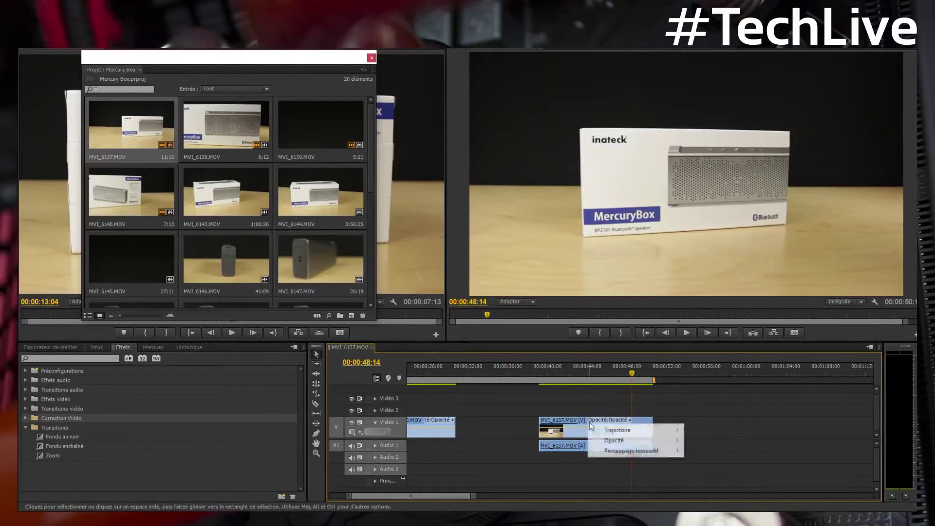
left_click(555, 437)
key("Delete")
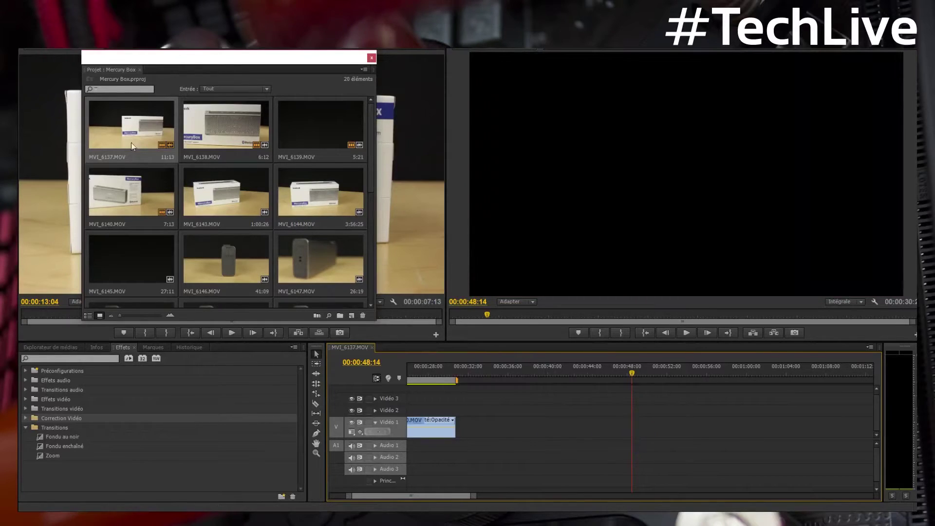
Place the marked range of MVI_6137.MOV with its audio on Vidéo 1 and Audio 1 at about 00:00:36.
left_click(162, 146)
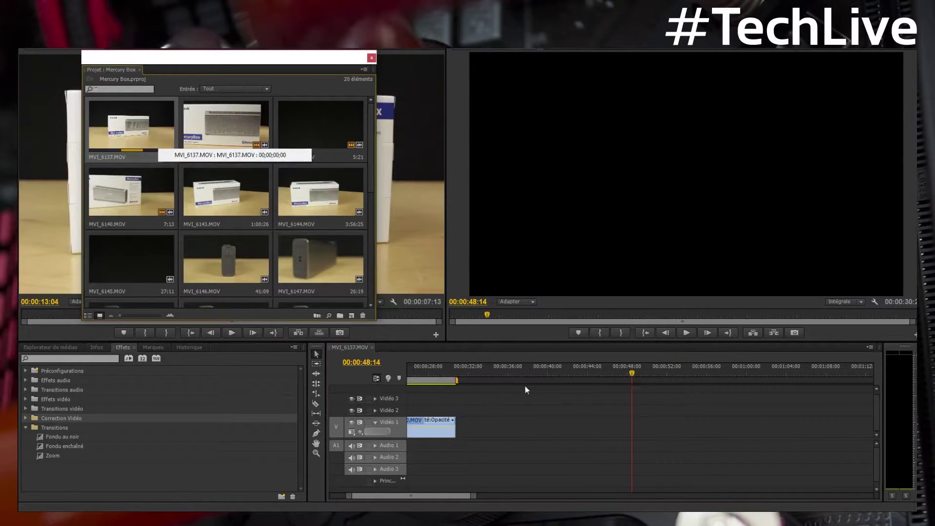
right_click(136, 127)
left_click(108, 146)
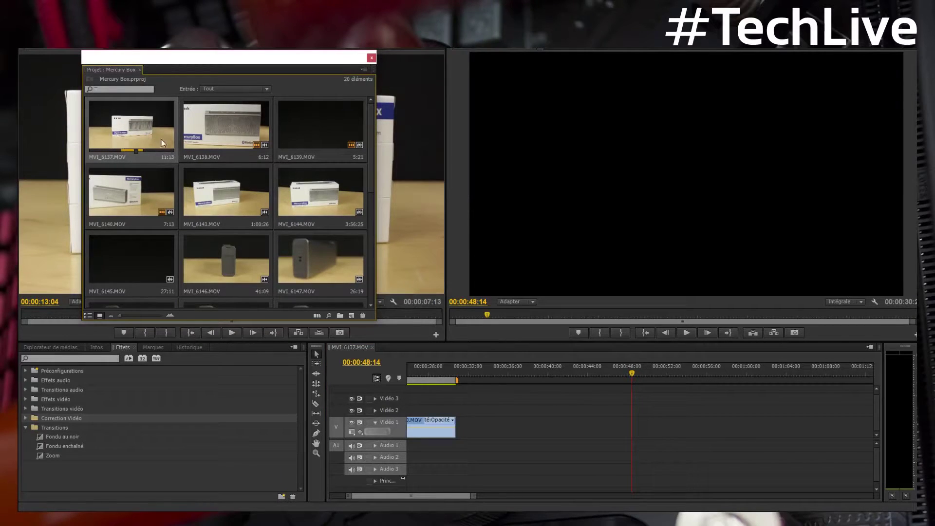
left_click_drag(126, 128, 524, 429)
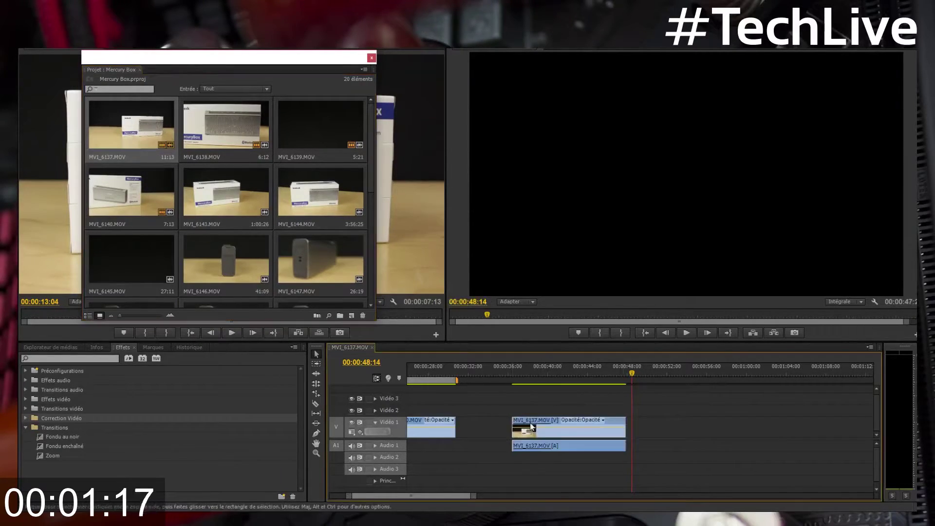
Unlink the audio of the last MVI_6137.MOV clip on the timeline and delete it, leaving only the video.
left_click_drag(524, 376, 540, 377)
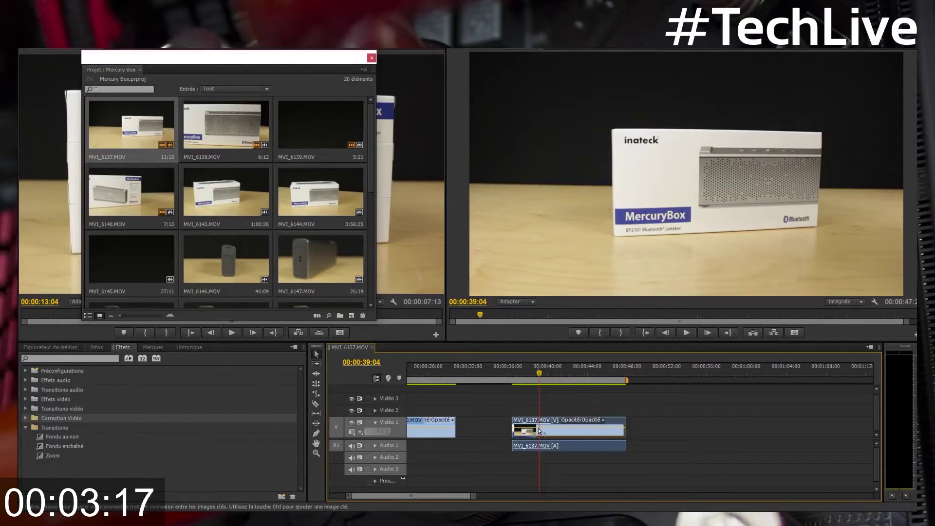
right_click(541, 431)
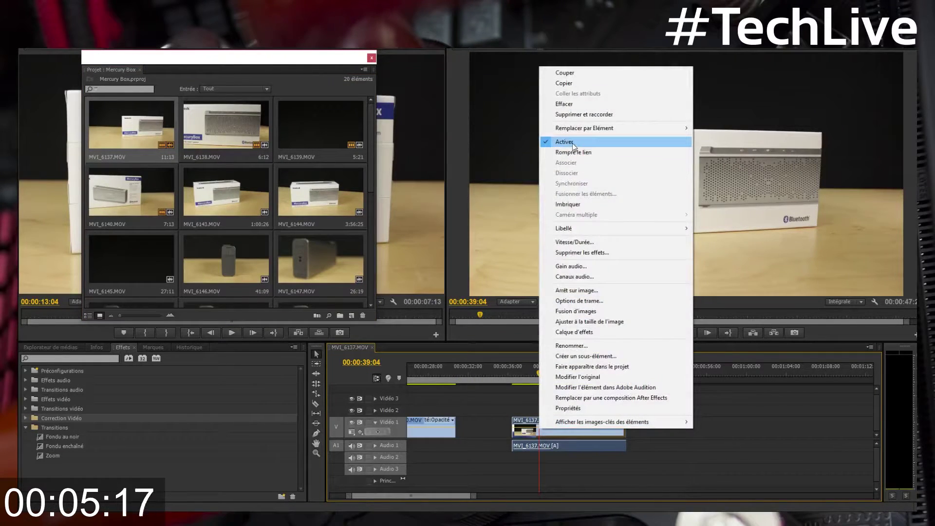
left_click(574, 152)
left_click(582, 443)
key("Delete")
left_click(546, 428)
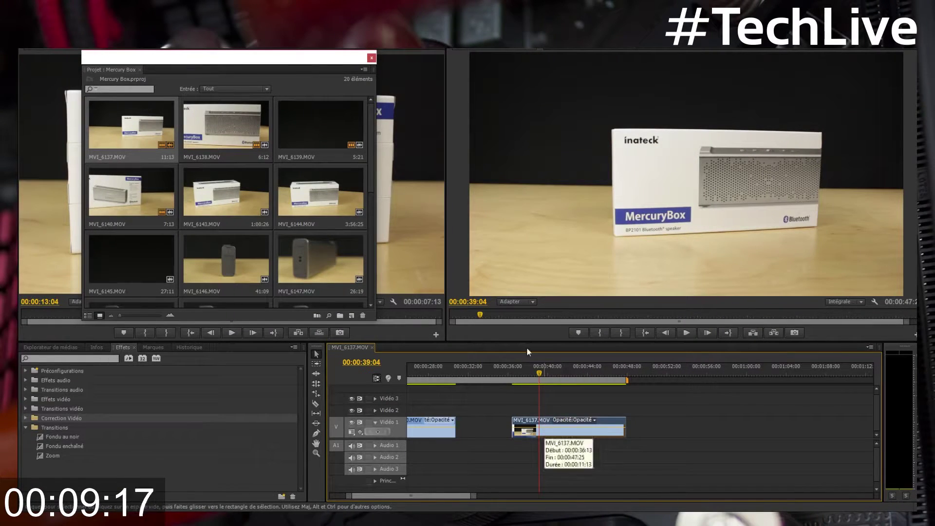
Split the last MVI_6137.MOV clip near its start and at 00:00:45:15, and delete the two outer pieces.
mouse_move(534, 376)
left_mouse_down()
mouse_move(520, 376)
mouse_move(545, 376)
left_mouse_up()
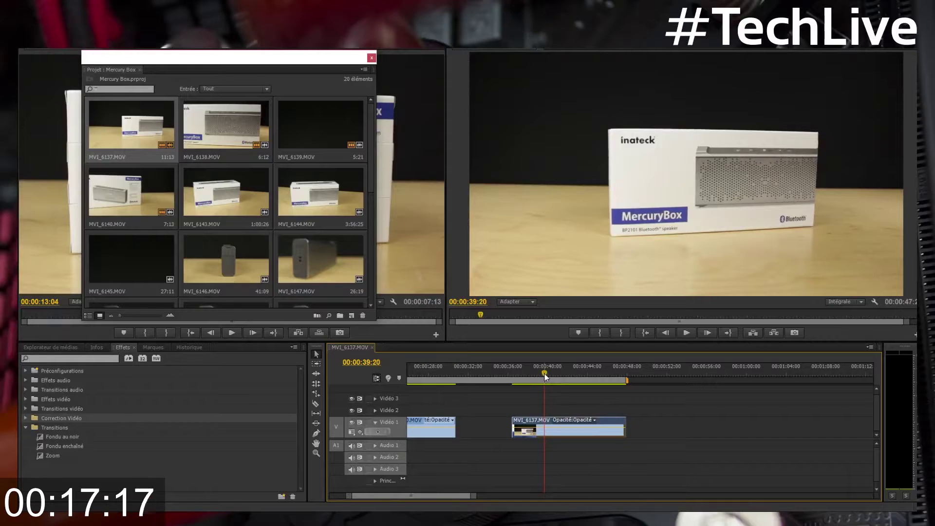
key("c")
left_click_drag(539, 377, 602, 380)
left_click(519, 428)
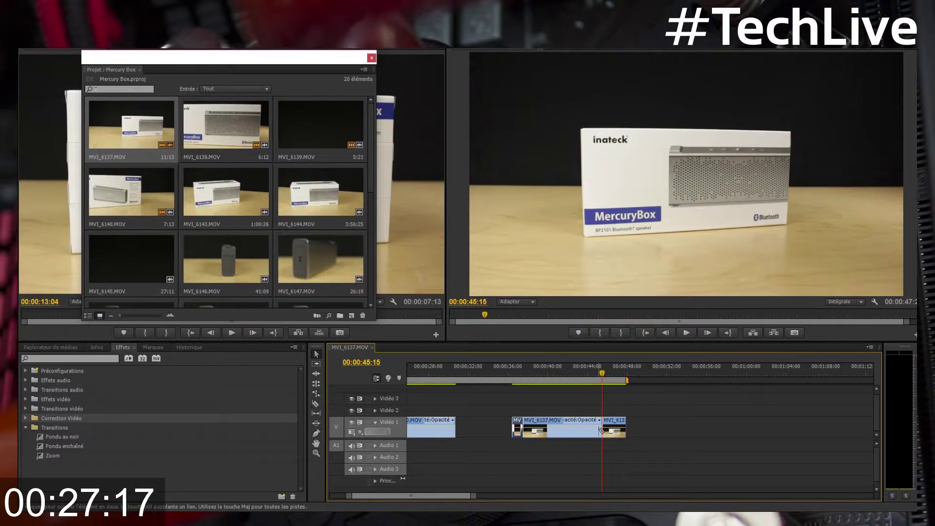
left_click(616, 430)
key("Delete")
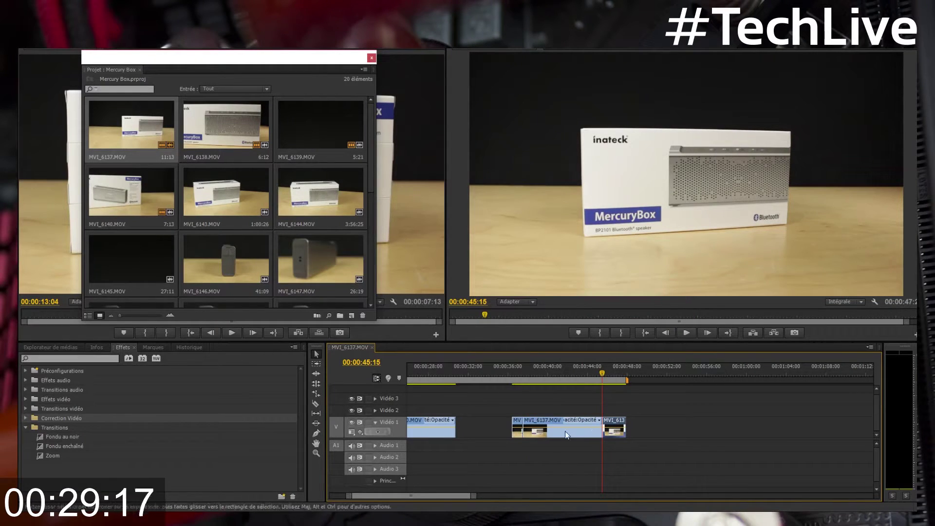
Try joining the trimmed MVI_6137.MOV clip to the end of MVI_6140.MOV on Vidéo 1 and delete it again.
left_click_drag(542, 372, 551, 375)
left_click_drag(462, 496, 459, 496)
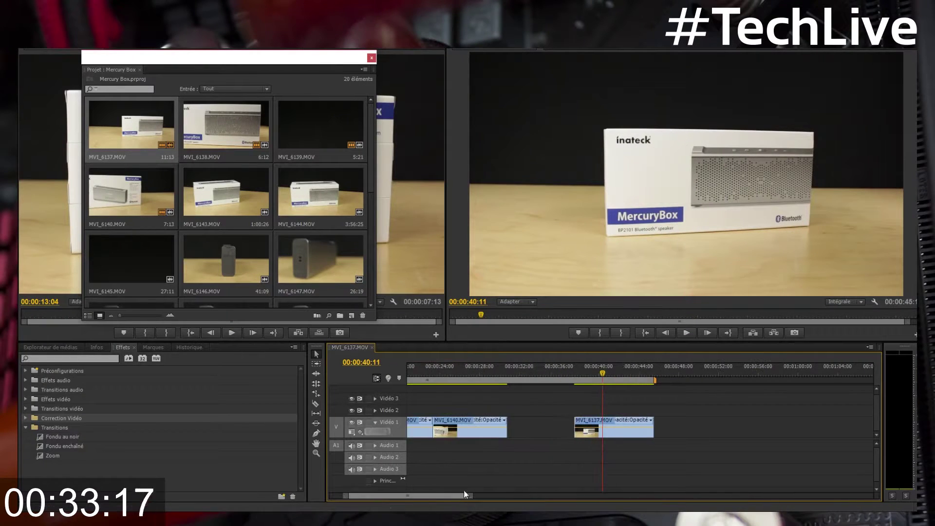
left_click(617, 428)
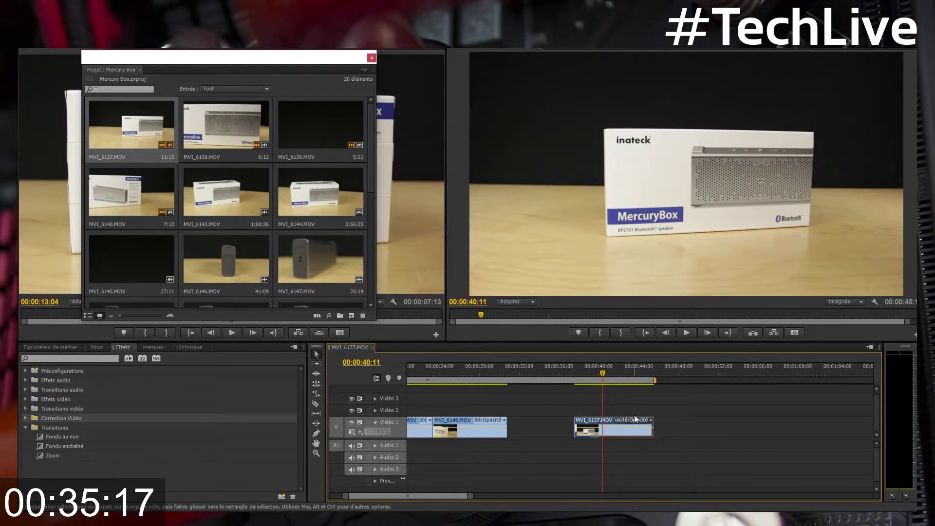
left_click_drag(594, 428, 528, 427)
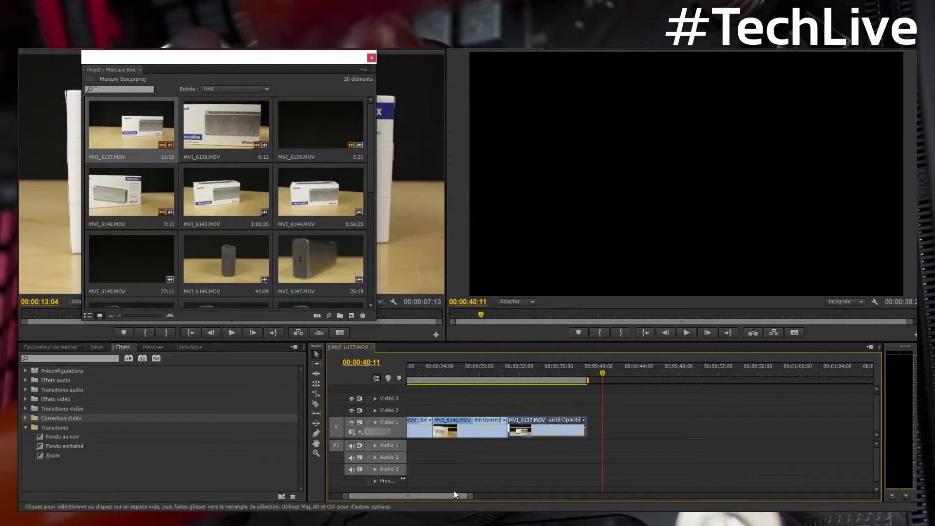
left_click(530, 428)
key("Delete")
Open MVI_6137.MOV in the source monitor and mark a new in point and an out point at 00:00:26:12.
left_click_drag(212, 57, 681, 50)
double_click(590, 114)
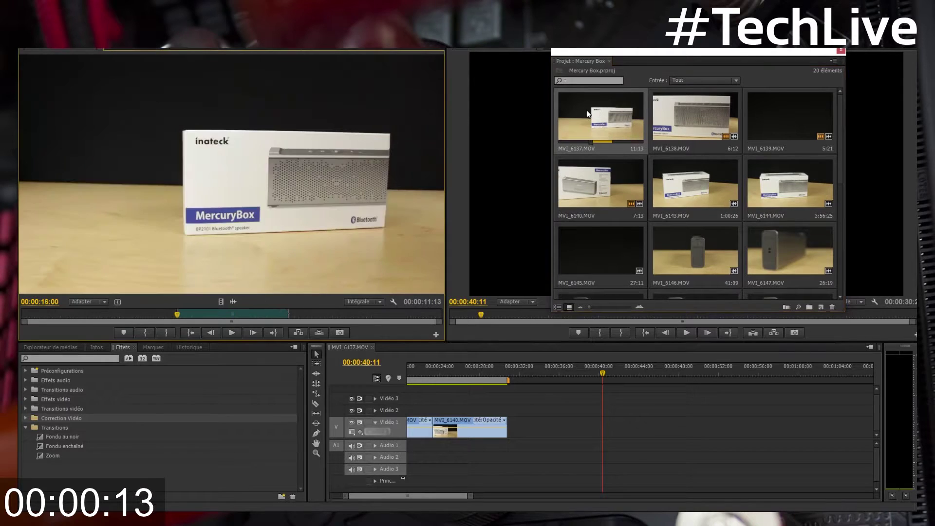
left_click_drag(178, 314, 280, 314)
left_click(145, 333)
left_click(171, 333)
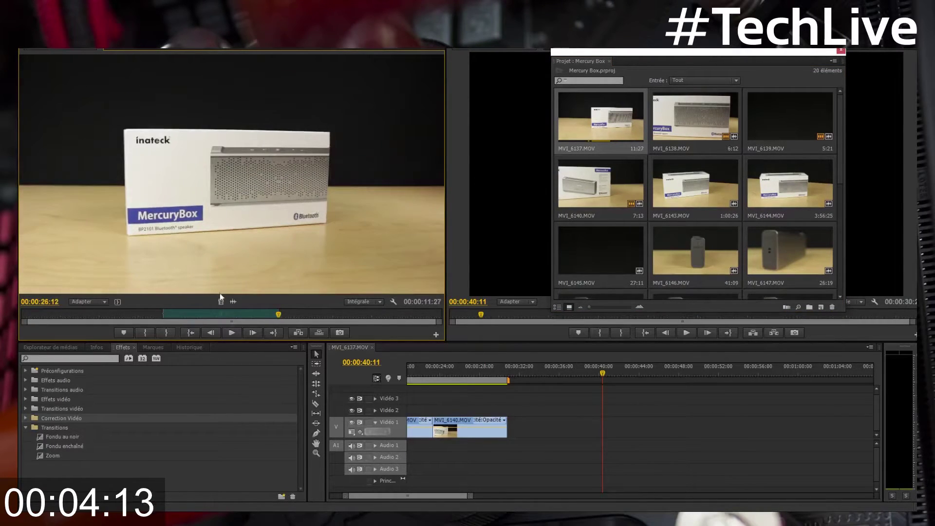
Try placing only the video of the marked MVI_6137.MOV range on Vidéo 2 above MVI_6140.MOV and delete it again.
left_click_drag(220, 303, 434, 411)
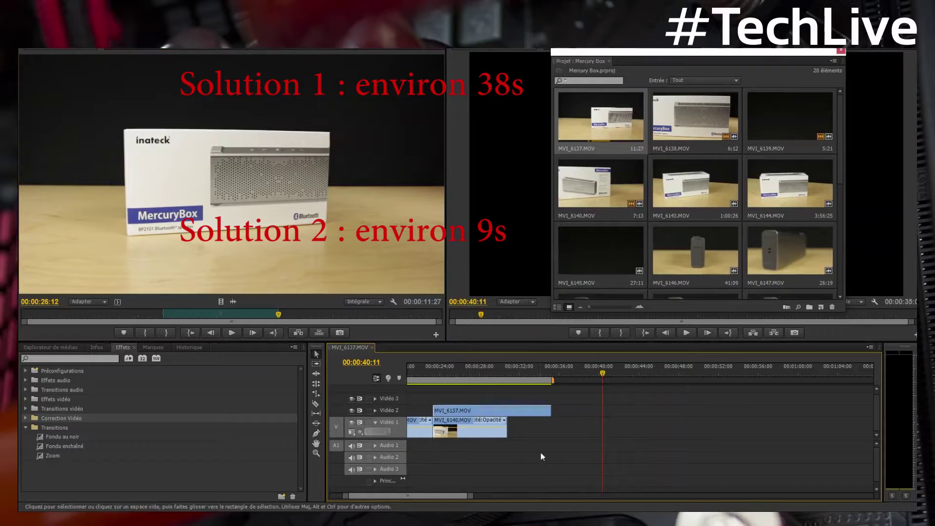
left_click(501, 411)
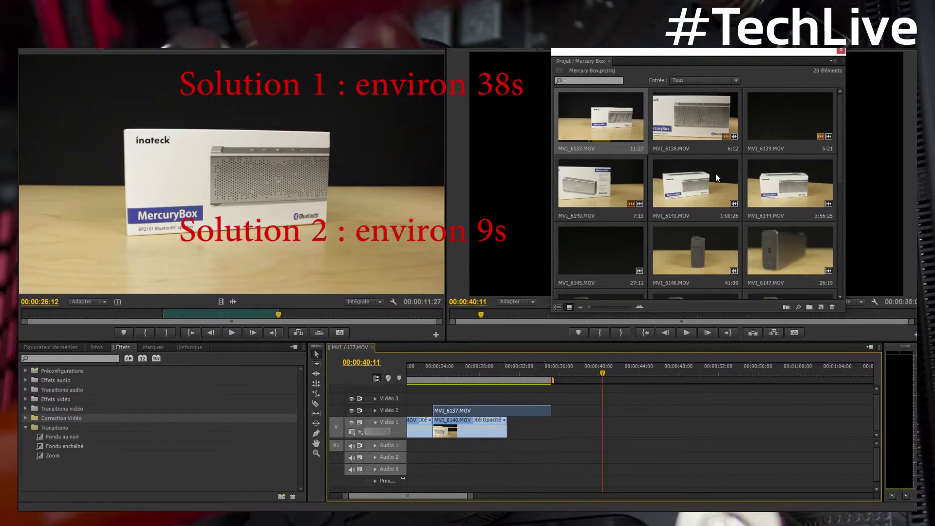
key("Delete")
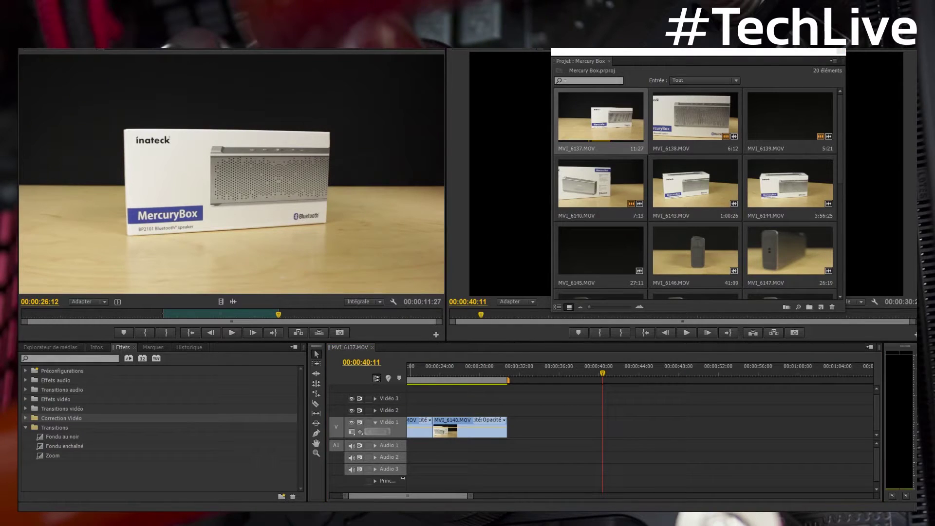
Open MVI_6143.MOV in the source monitor and scrub through it to 00:00:45:08.
key("alt+Tab")
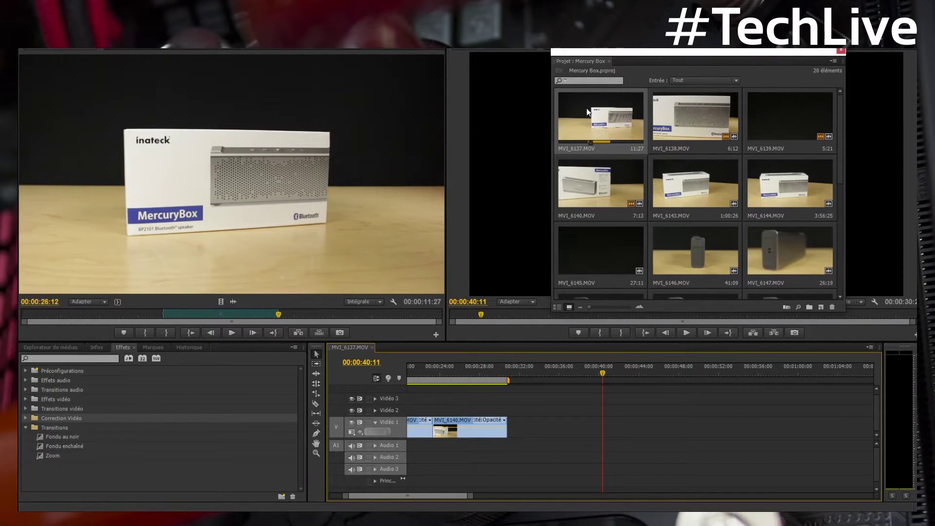
left_click(605, 219)
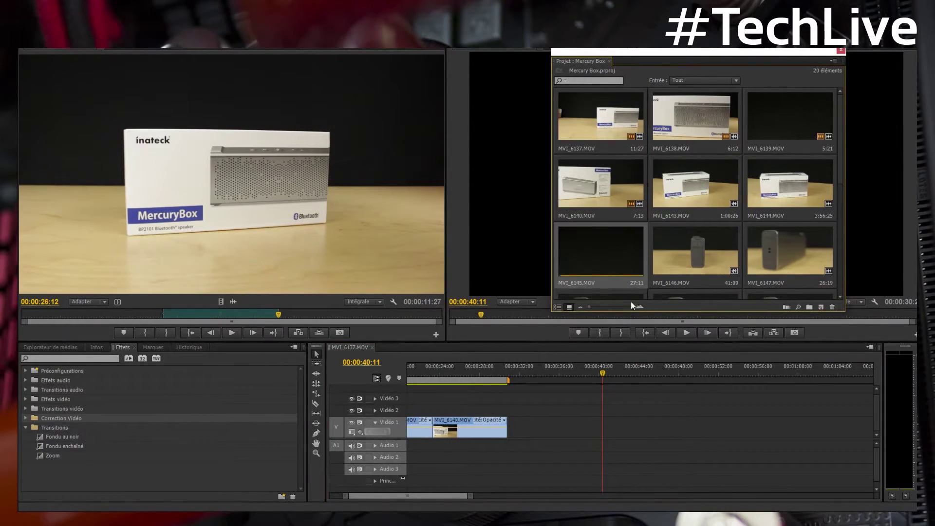
double_click(694, 198)
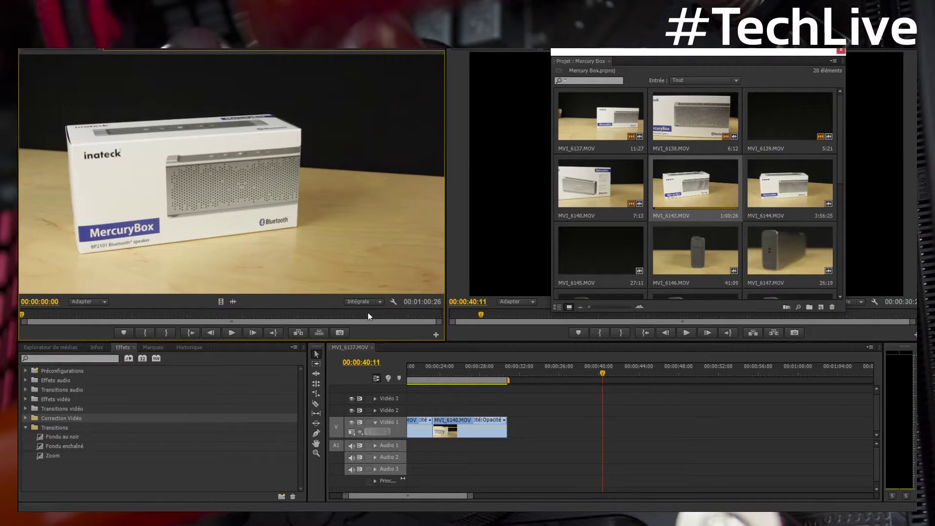
left_click_drag(421, 315, 334, 332)
Try placing the whole MVI_6143.MOV clip with its audio after MVI_6140.MOV on the timeline and delete it again.
left_click_drag(696, 185, 557, 434)
left_click_drag(438, 495, 437, 496)
scroll(551, 433, "down", 5)
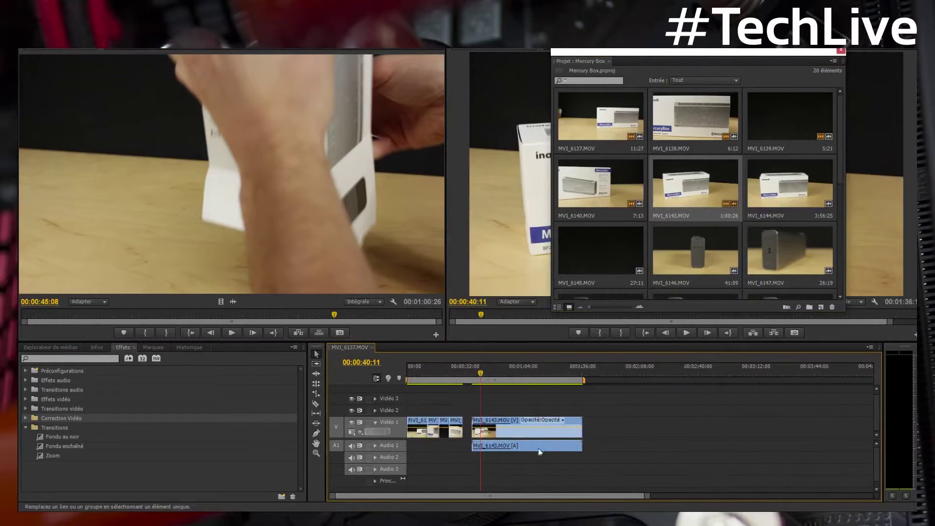
scroll(536, 438, "up", 2)
left_click_drag(435, 373, 474, 404)
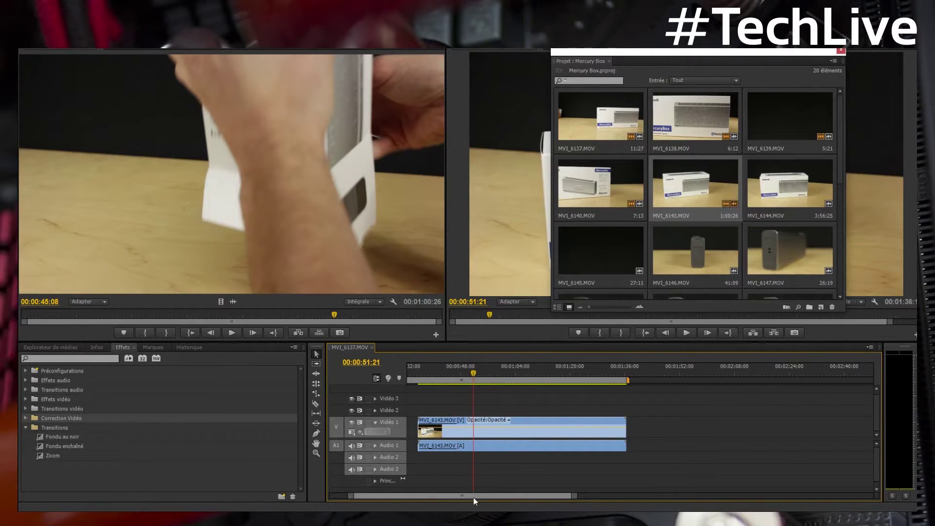
left_click(476, 444)
key("Delete")
Mark MVI_6143.MOV from 00:00:05:15 to 00:00:11:25 and place only the video of that range on Vidéo 1.
left_click(248, 138)
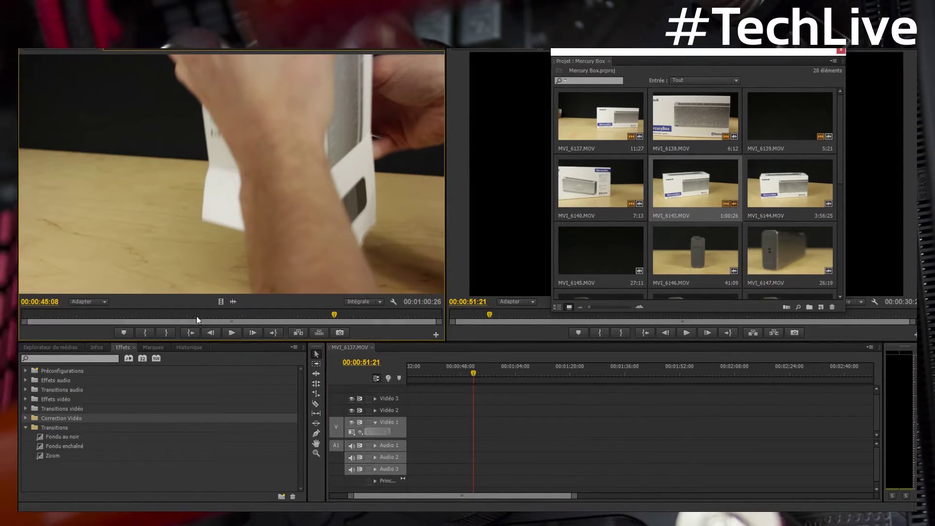
left_click(59, 316)
left_click(145, 333)
key("space")
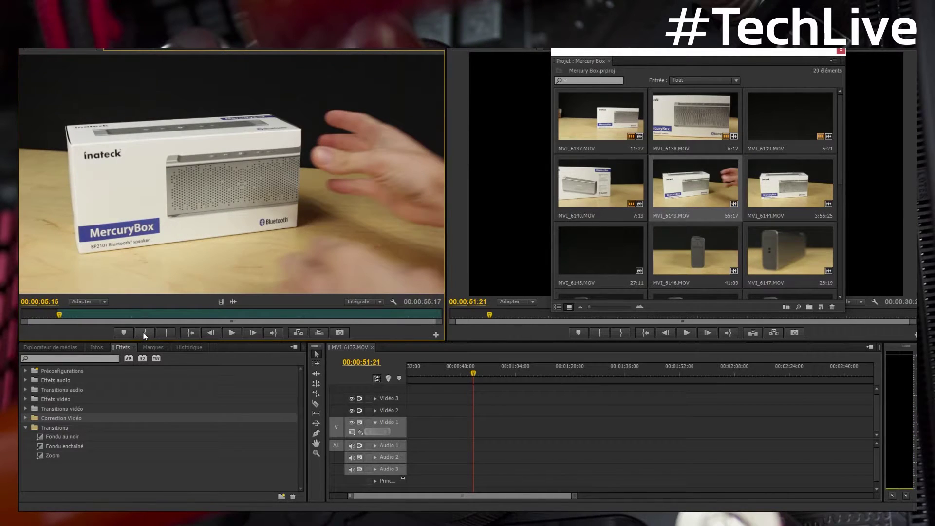
left_click(166, 333)
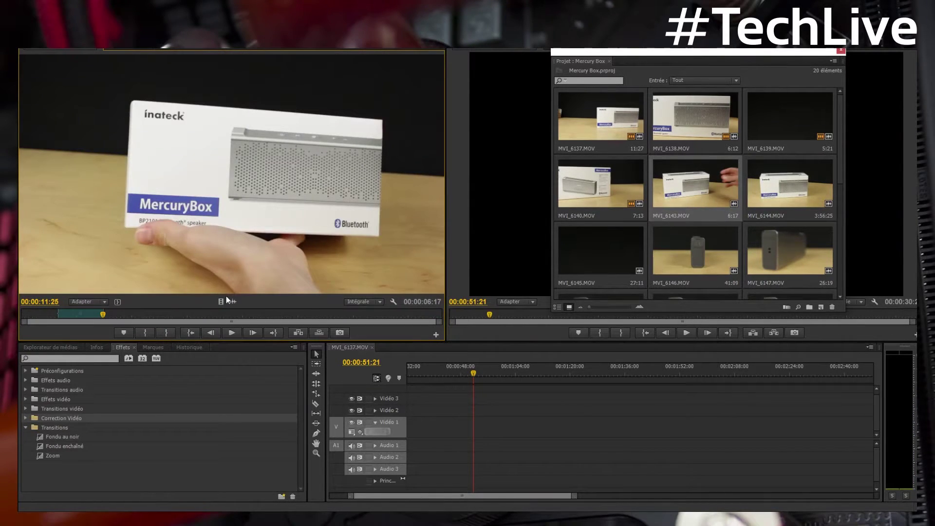
left_click_drag(219, 301, 472, 428)
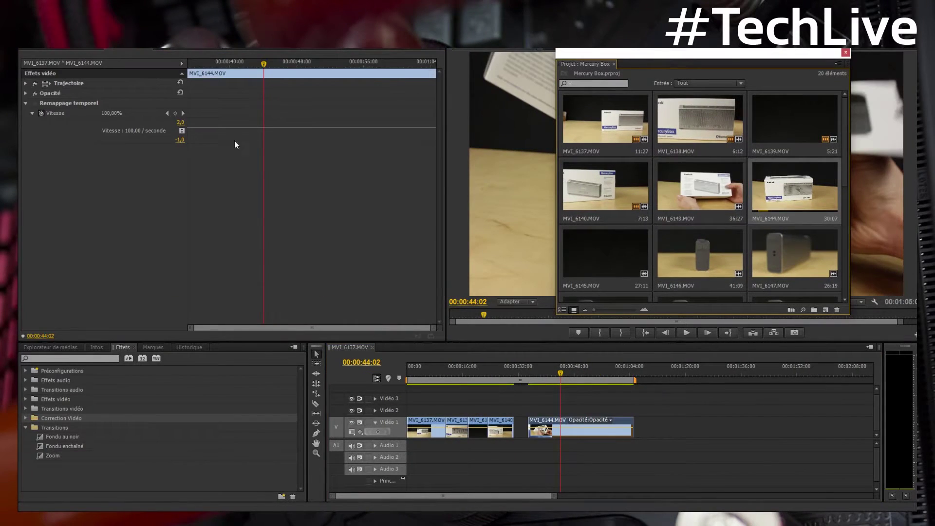
Clear the project window out of the way and add a time-remapping speed keyframe to MVI_6144.MOV at 00:00:55:23.
left_click(136, 204)
left_click_drag(672, 54, 0, 104)
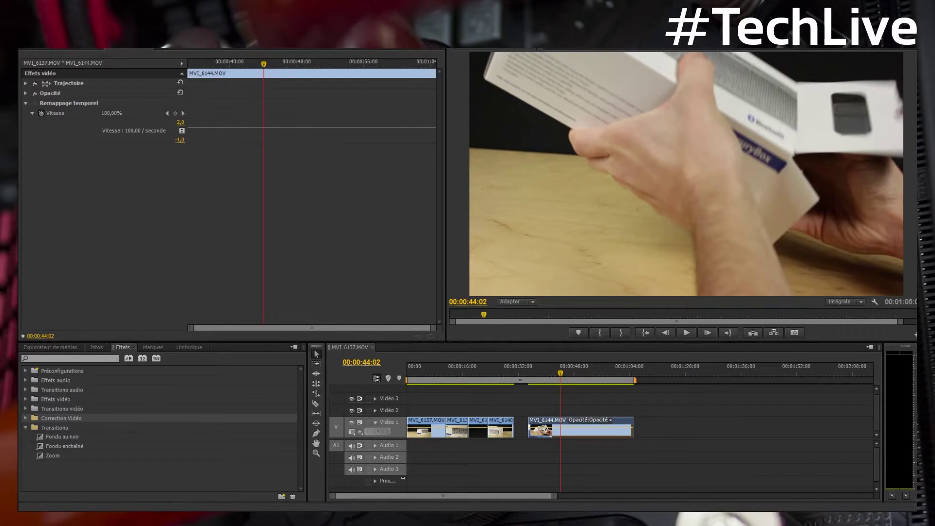
left_click_drag(285, 62, 359, 57)
key("Right")
key("Right")
key("Right")
key("Right")
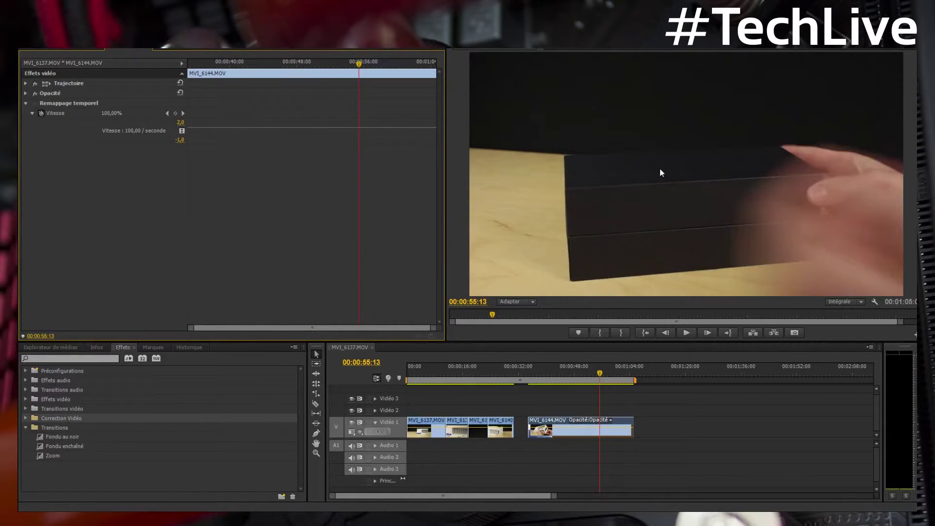
key("Right")
key("Right")
key("Right")
key("Right")
key("Right")
key("Right")
key("Right")
key("Right")
key("Right")
key("Left")
key("Left")
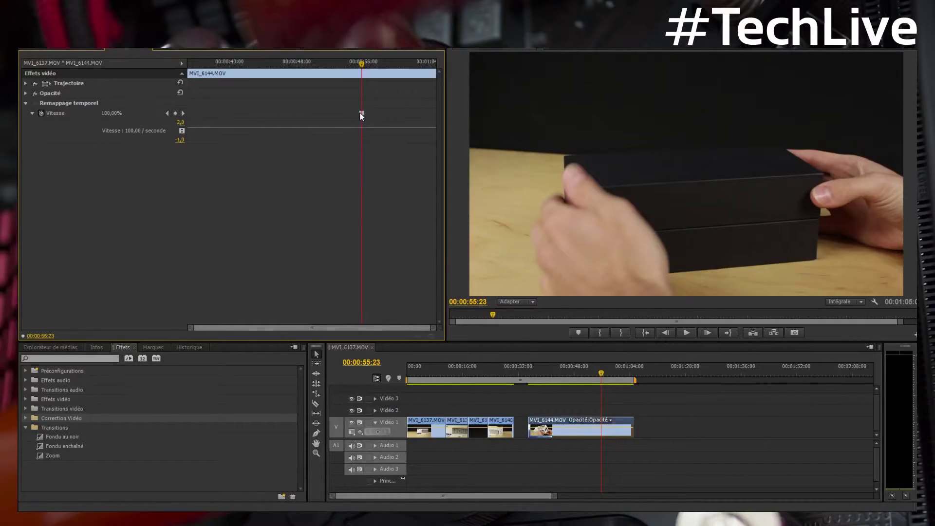
Raise the speed of MVI_6144.MOV before the keyframe to 386%, checking the clip's opening at 00:00:35:15.
left_click_drag(317, 127, 317, 120)
left_click_drag(301, 65, 219, 119)
left_click_drag(220, 59, 197, 71)
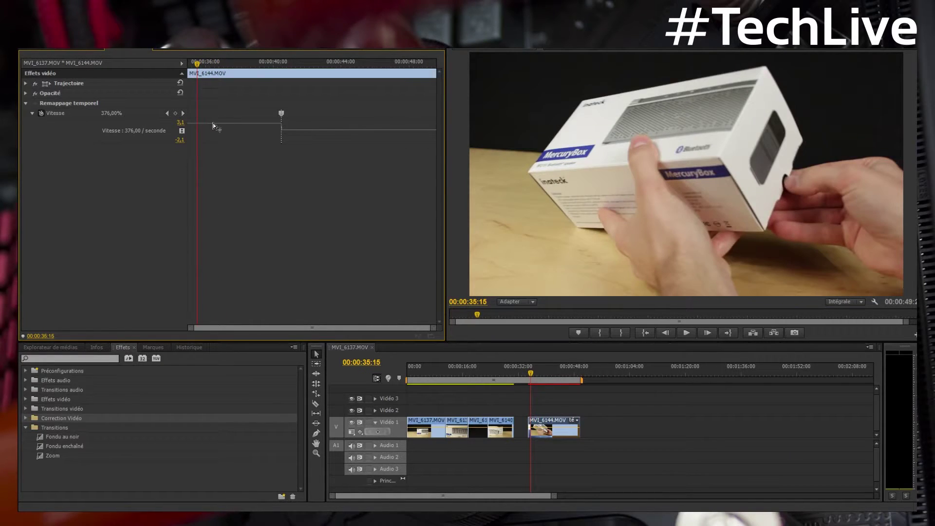
left_click_drag(219, 123, 219, 122)
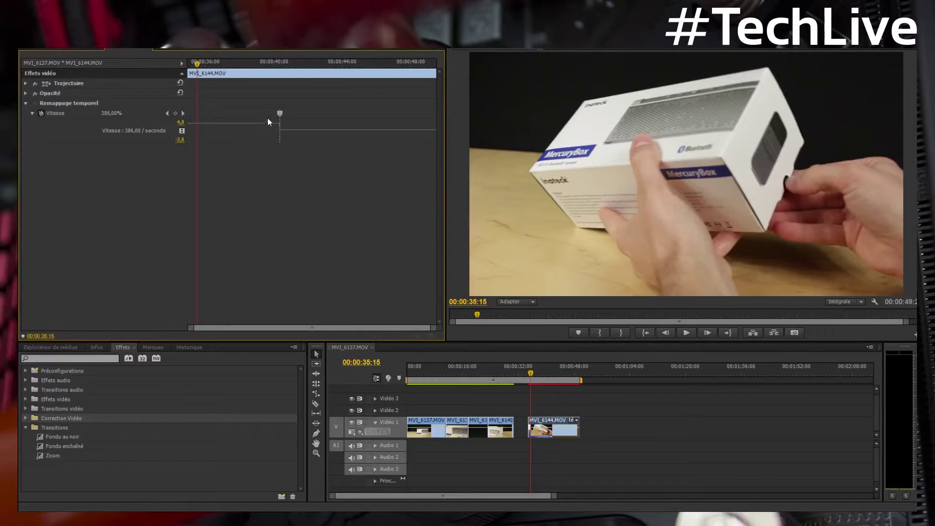
Split the speed keyframe of MVI_6144.MOV into a short gradual ramp and play the clip from its start.
mouse_move(279, 113)
left_mouse_down()
mouse_move(271, 112)
mouse_move(290, 114)
mouse_move(274, 113)
left_mouse_up()
left_click_drag(270, 62, 188, 64)
key("space")
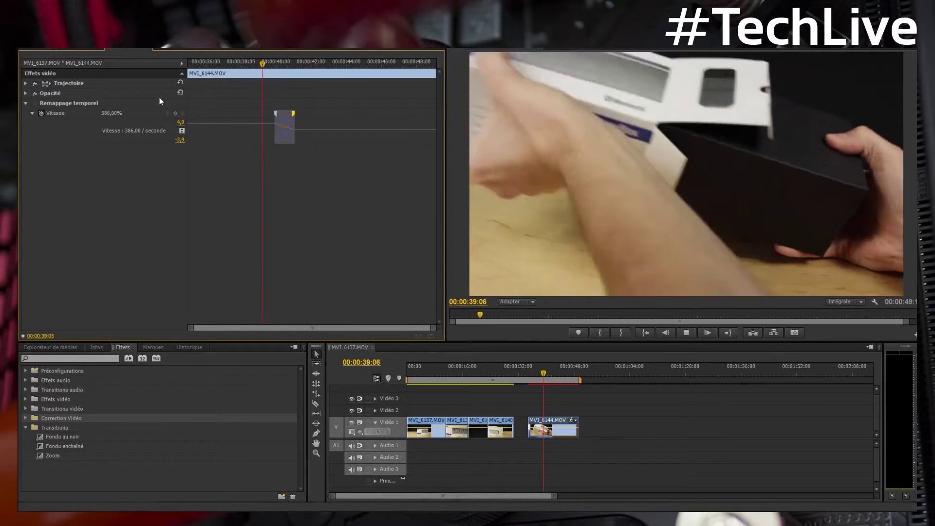
key("space")
key("space")
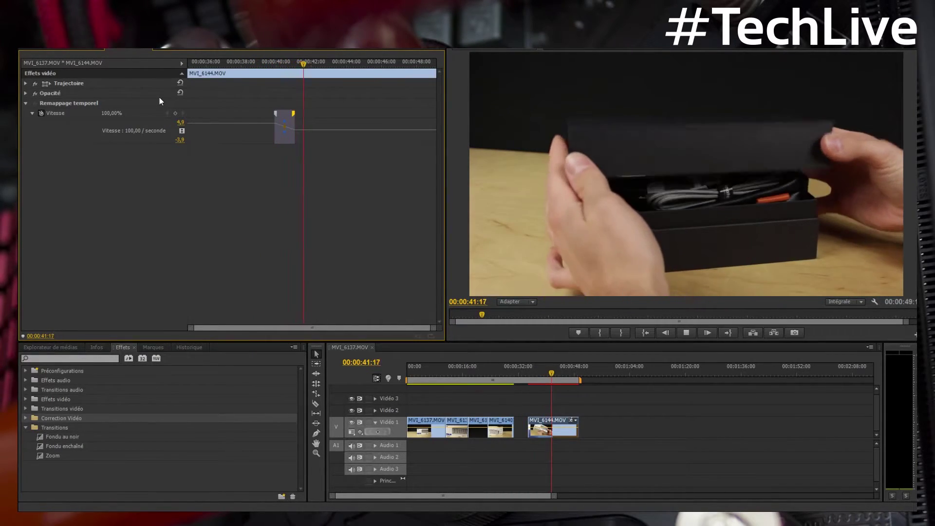
key("space")
Lengthen the speed ramp of MVI_6144.MOV by starting it earlier, and play the transition from 00:00:38:08.
left_click_drag(275, 112, 260, 113)
left_click(245, 62)
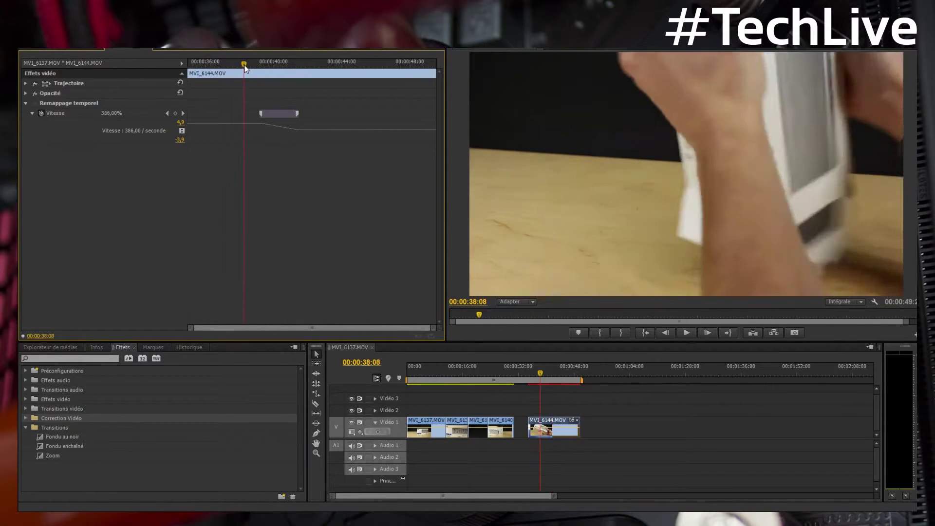
key("space")
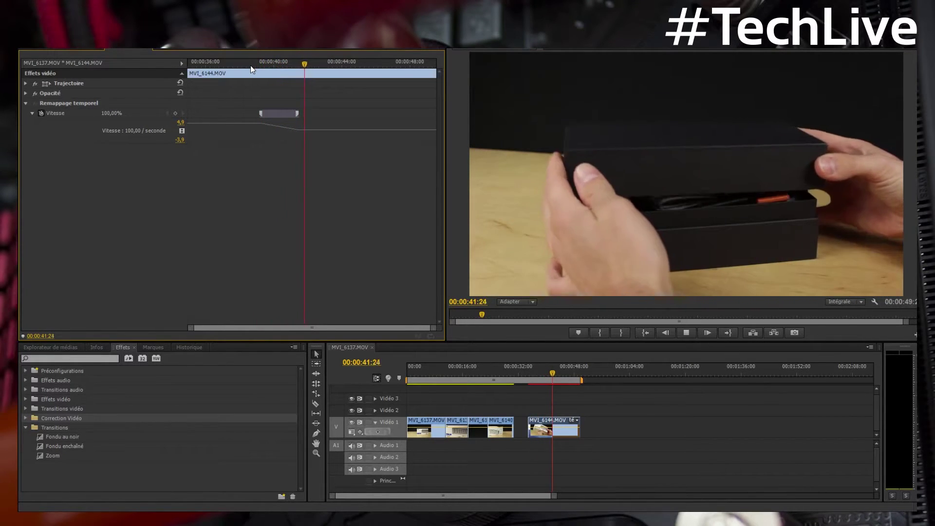
key("space")
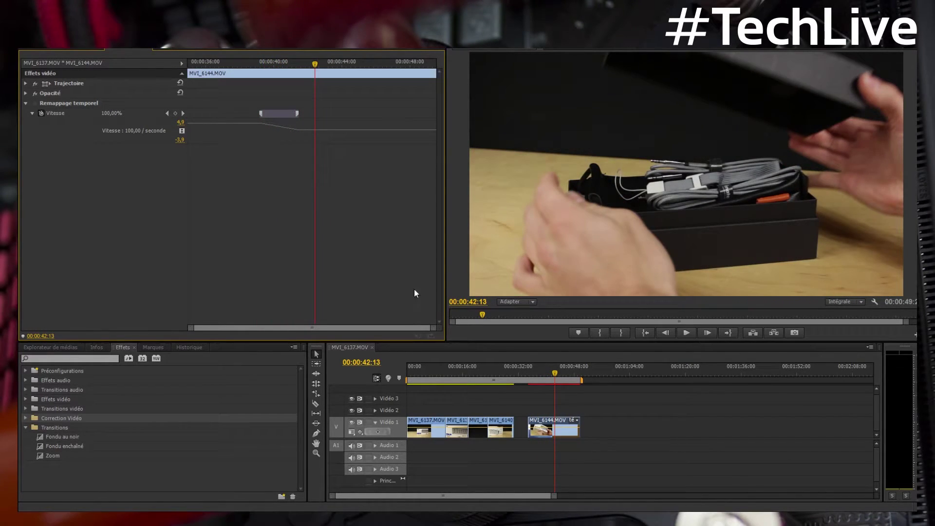
right_click(547, 431)
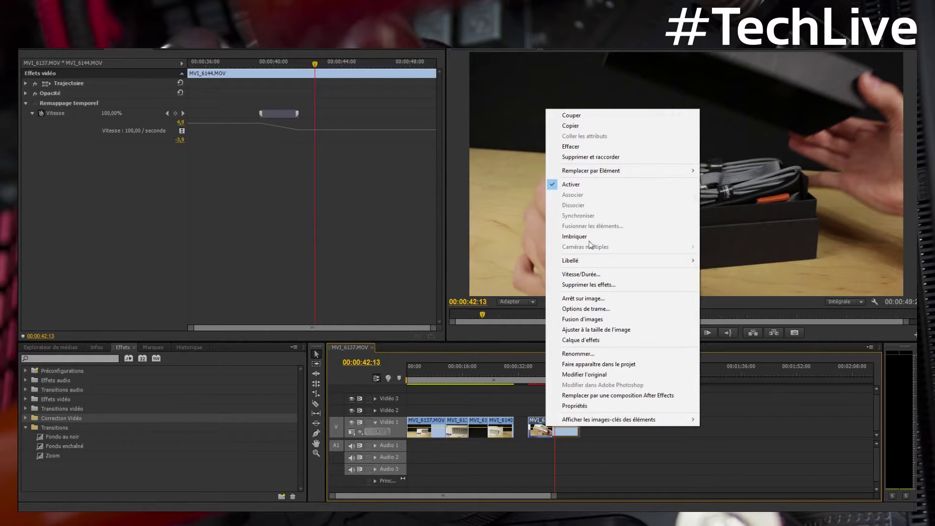
left_click(380, 212)
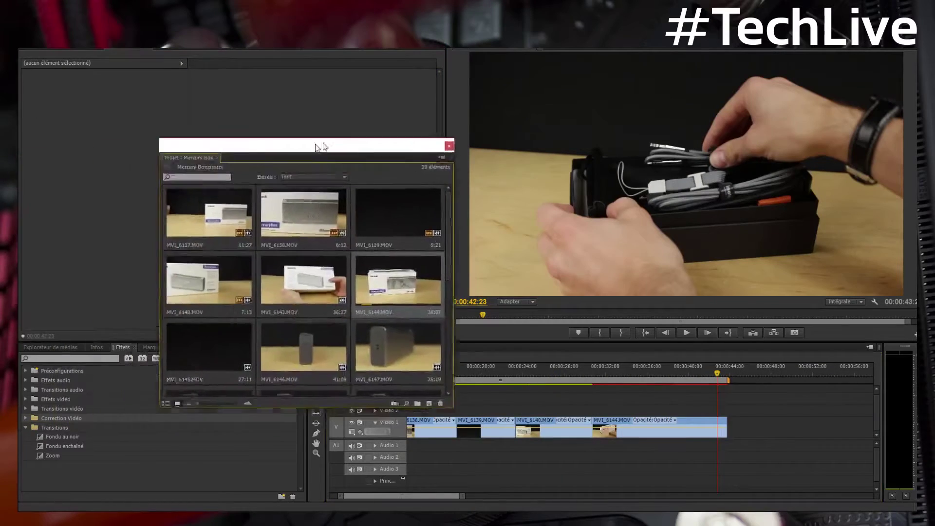
left_click(652, 431)
right_click(652, 431)
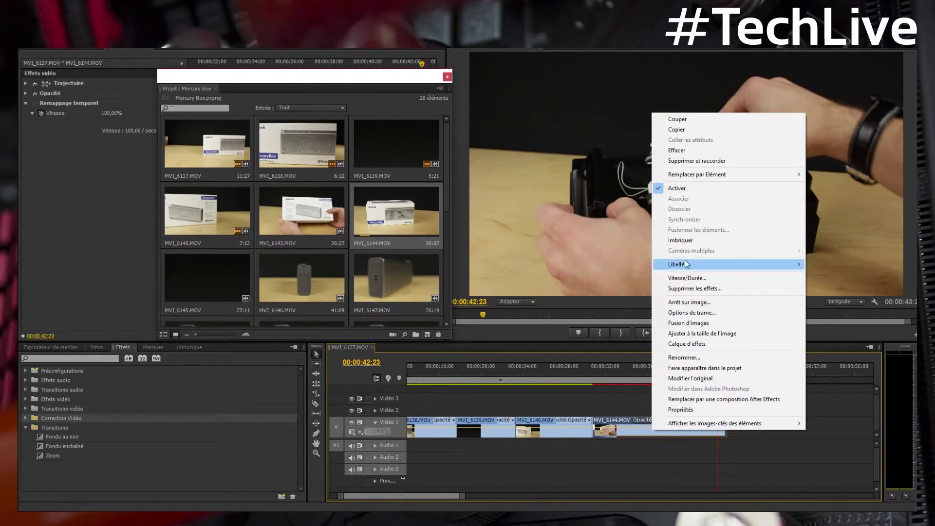
left_click(689, 288)
key("Escape")
Play back the speed-ramped MVI_6144.MOV unboxing clip in the sequence.
left_click(591, 369)
key("space")
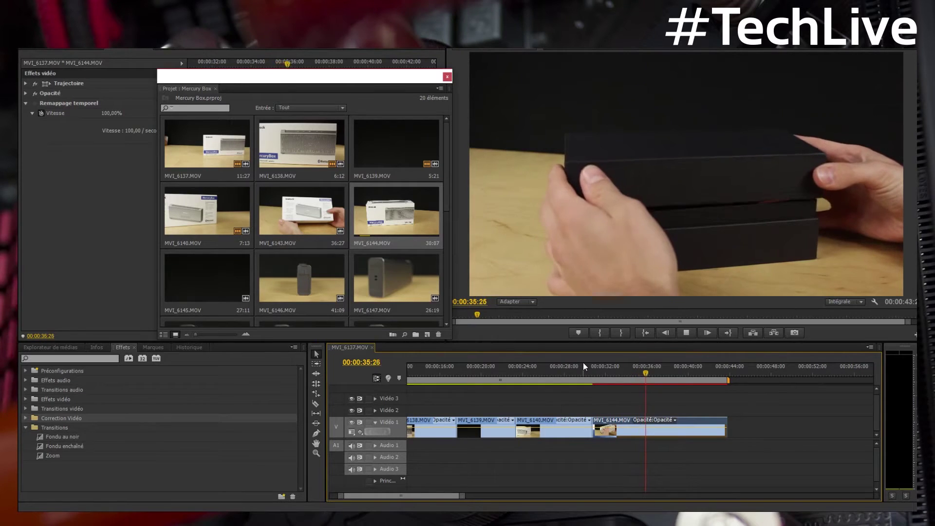
key("space")
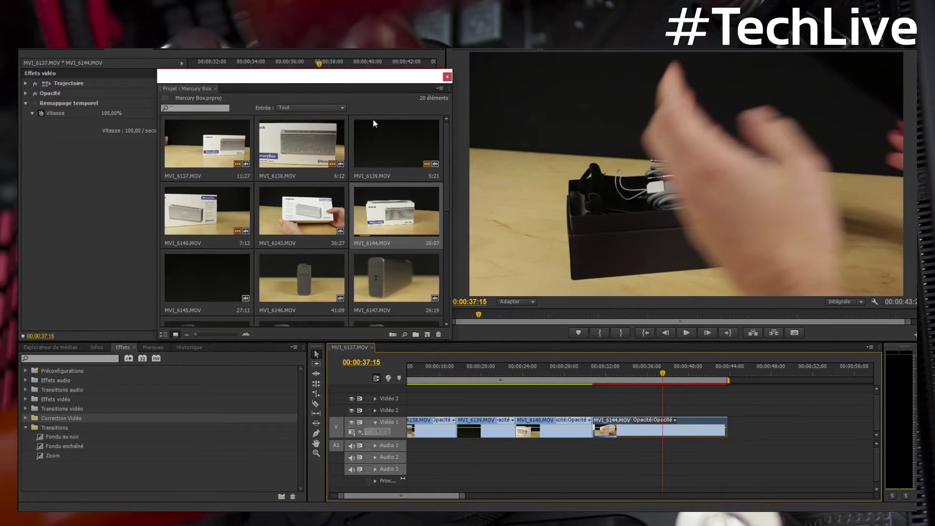
Move the project window aside and review the grey cable close-up in the MVI_6144.MOV source between 00:00:47 and 00:00:50.
left_click_drag(341, 85, 292, 70)
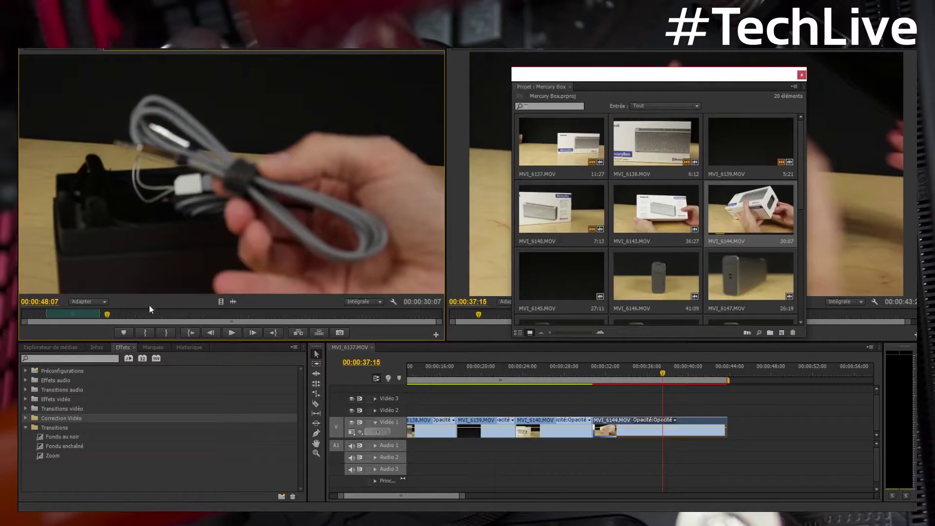
key("Left")
key("Left")
key("Left")
key("Left")
key("Left")
key("Left")
key("Left")
key("Left")
key("Left")
key("Left")
key("Left")
key("Left")
key("Left")
key("Left")
key("Left")
key("Left")
key("Left")
key("Left")
key("Left")
key("Left")
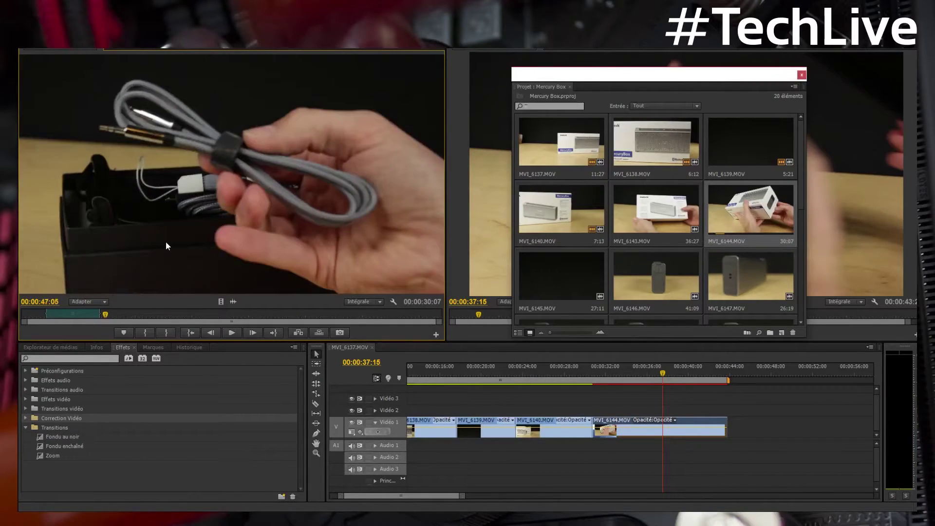
mouse_move(110, 316)
left_mouse_down()
mouse_move(35, 308)
mouse_move(112, 314)
mouse_move(122, 302)
mouse_move(111, 311)
left_mouse_up()
key("space")
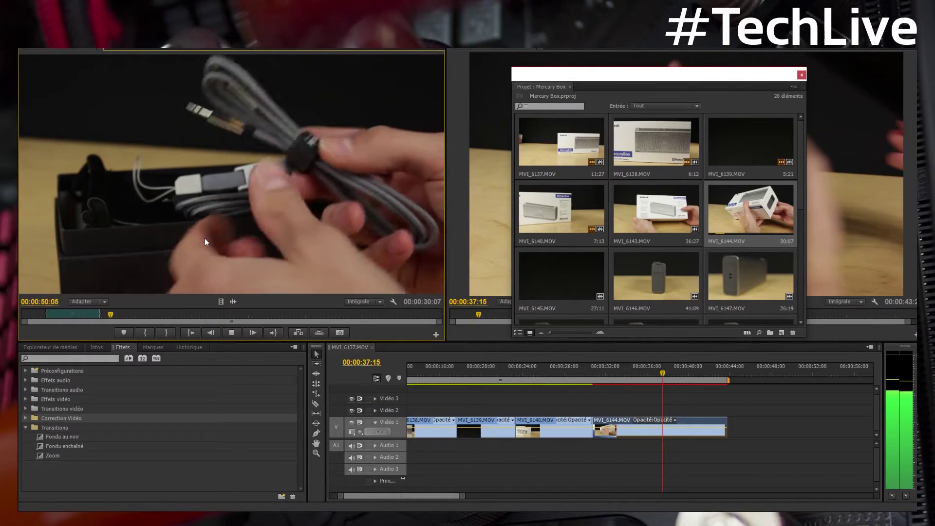
key("j")
key("l")
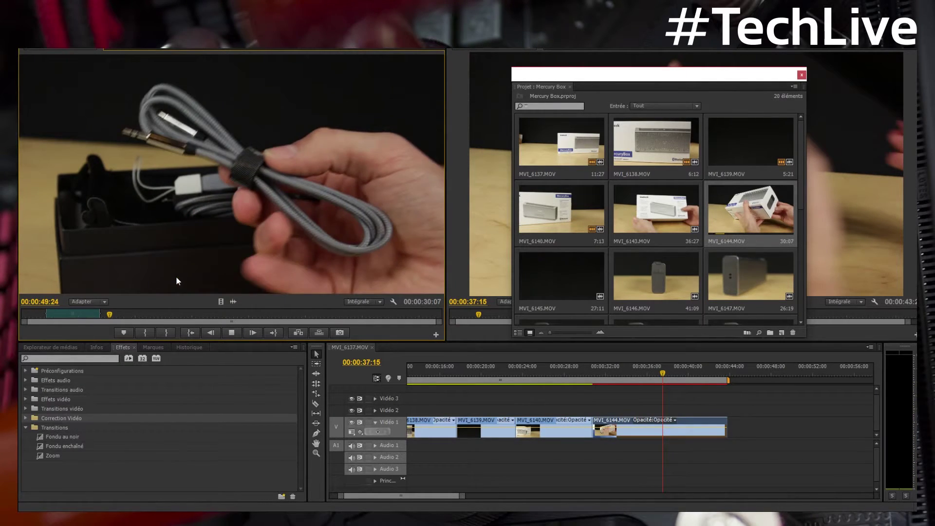
key("space")
left_click_drag(130, 317, 114, 315)
key("space")
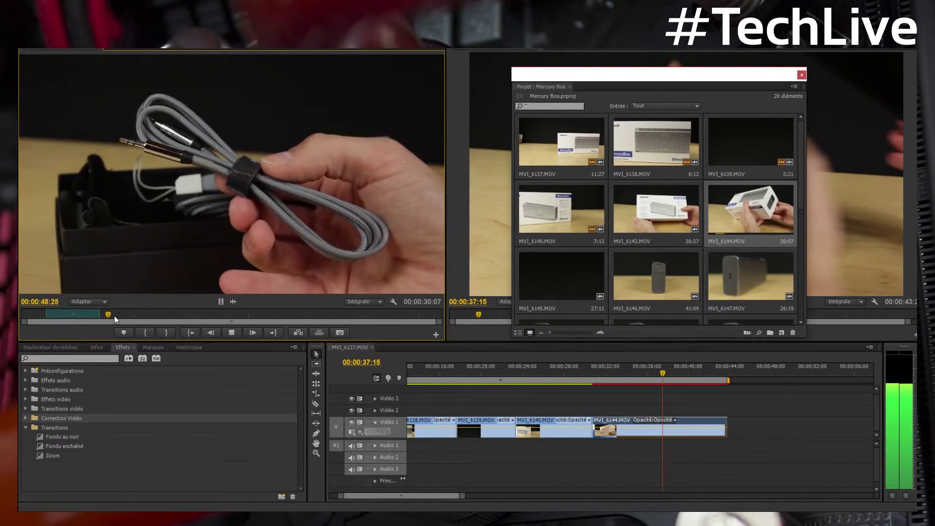
Mark the in point of the MVI_6144.MOV source at 00:00:50:18, where both hands hold the grey cable.
left_click(145, 329)
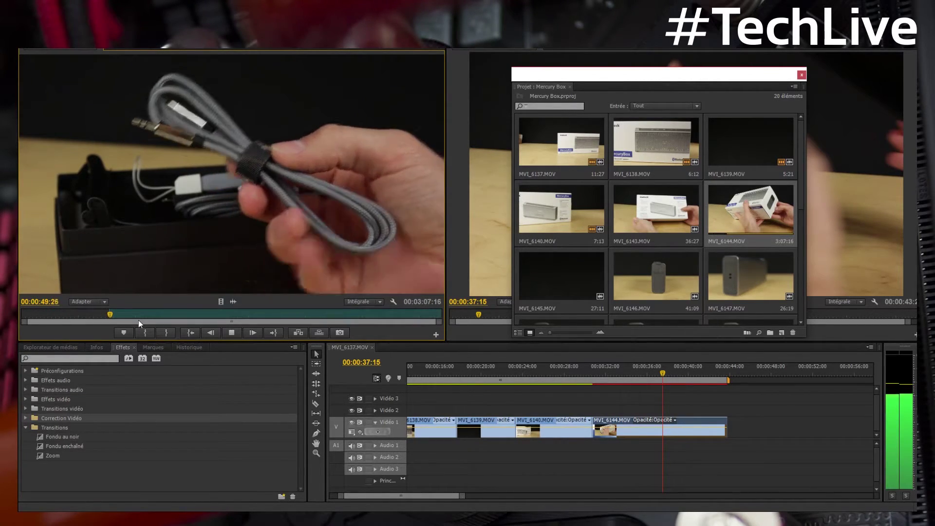
key("space")
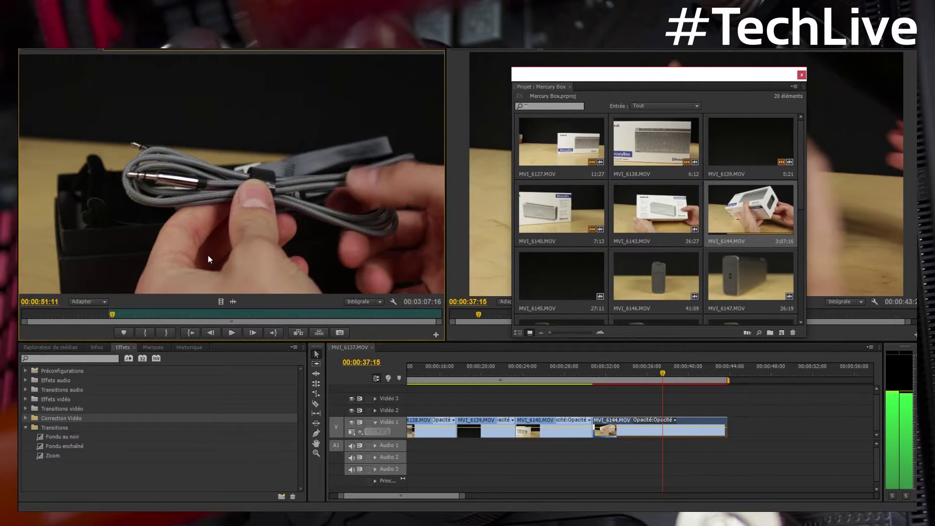
key("Left")
key("Left")
key("Left")
key("Left")
key("Left")
key("Left")
key("Left")
key("Left")
key("Left")
key("Left")
key("Left")
key("Left")
key("Left")
key("Left")
key("Left")
key("Left")
key("Left")
key("Left")
key("Left")
key("Left")
key("i")
key("l")
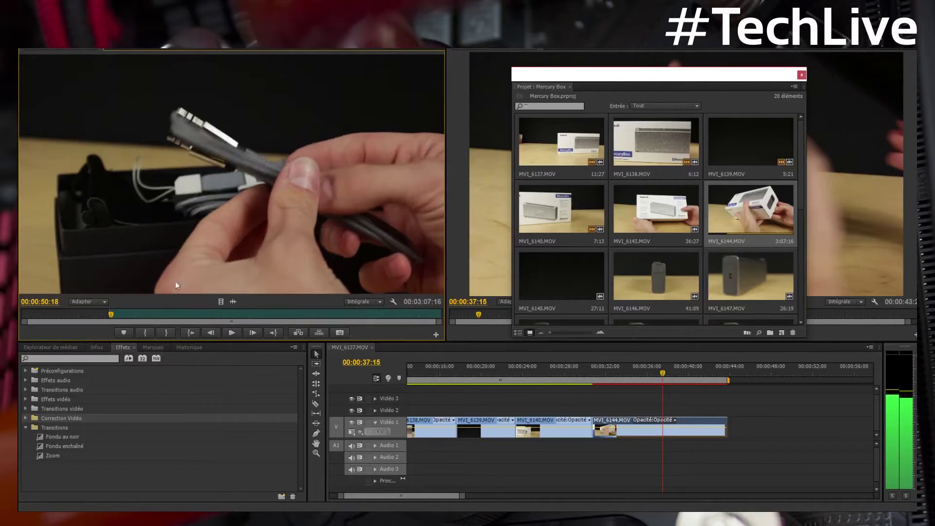
Mark the out point of MVI_6144.MOV at 00:00:55:16 and append the video-only range after the last clip on Video 1.
left_click_drag(690, 89, 710, 74)
key("k")
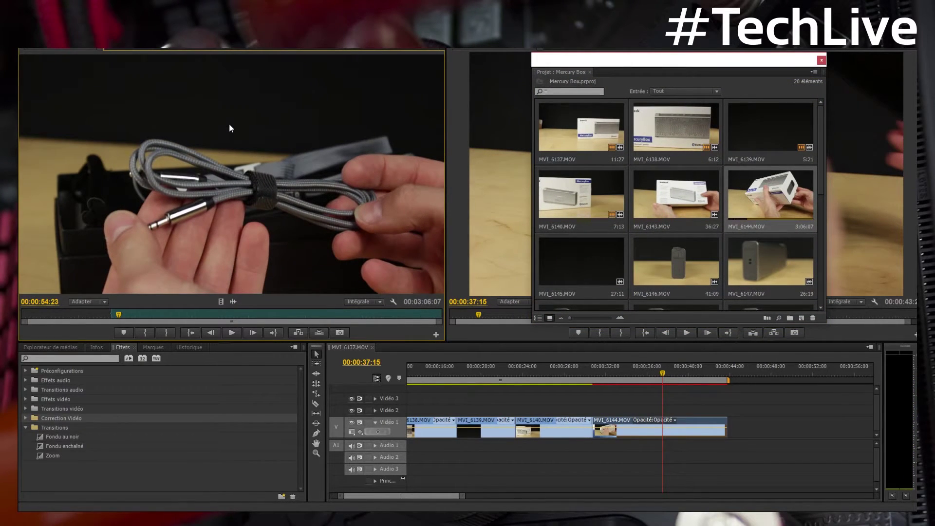
key("l")
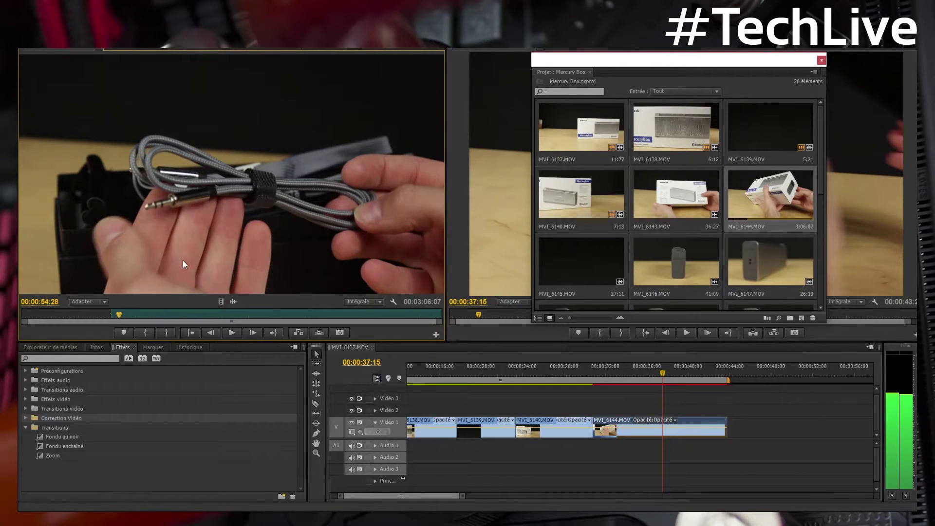
left_click(165, 333)
left_click_drag(221, 302, 730, 427)
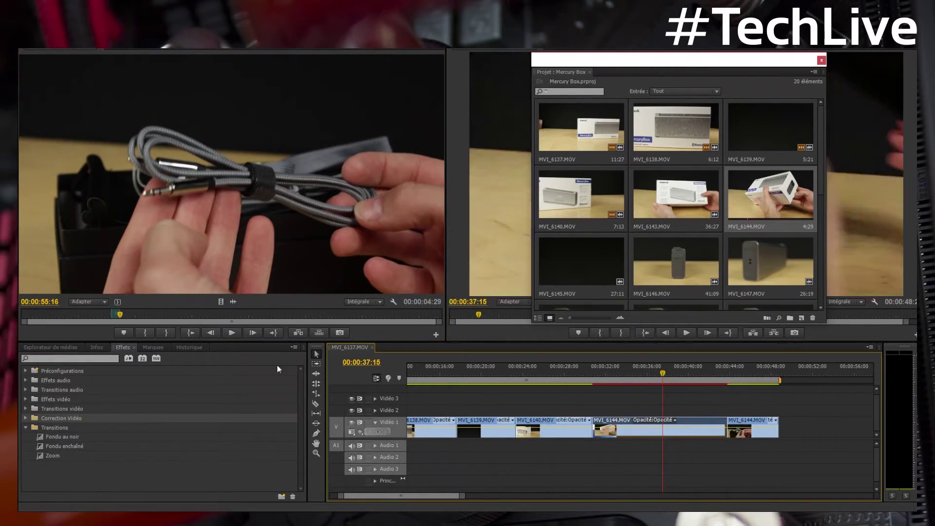
Find the USB cable shot in the MVI_6144.MOV source and mark its in point at 00:01:10:25.
mouse_move(121, 317)
left_mouse_down()
mouse_move(155, 315)
mouse_move(137, 316)
left_mouse_up()
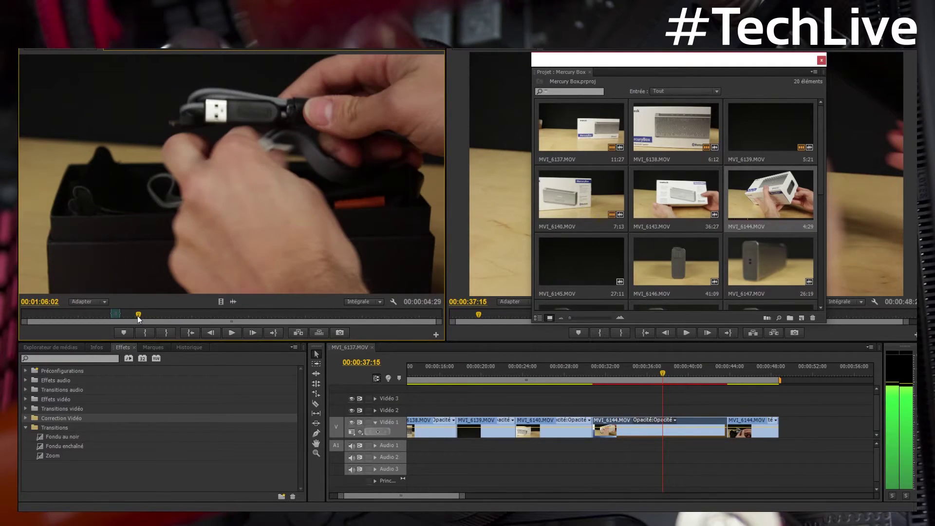
key("space")
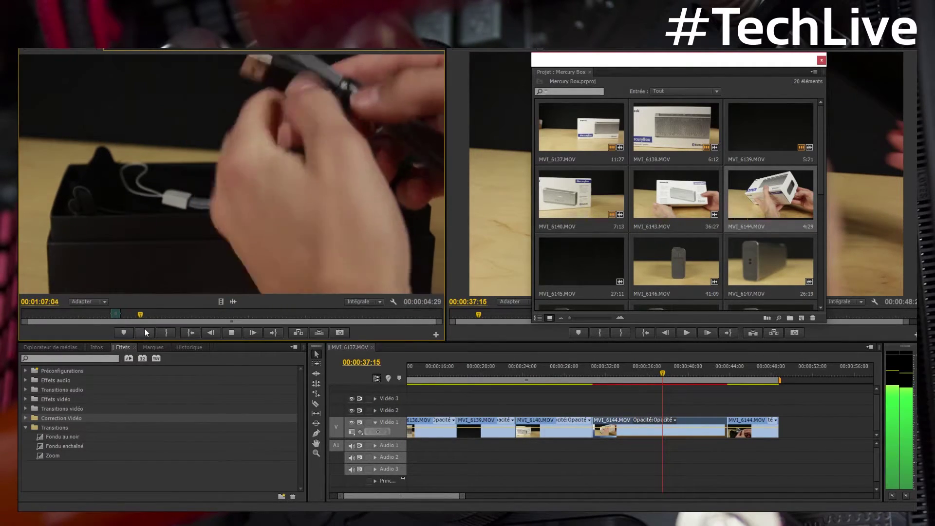
left_click(145, 333)
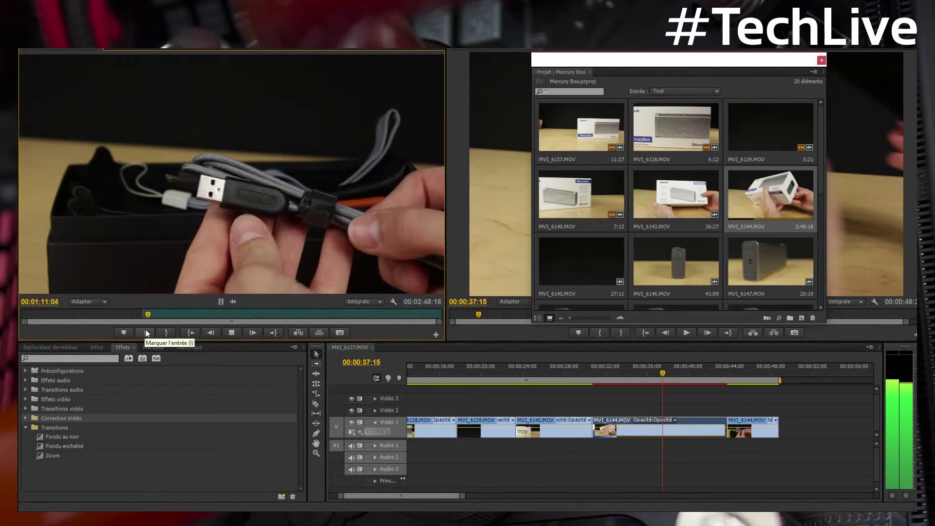
key("space")
scroll(210, 264, "up", 15)
scroll(209, 257, "up", 7)
scroll(208, 255, "up", 6)
left_click(147, 331)
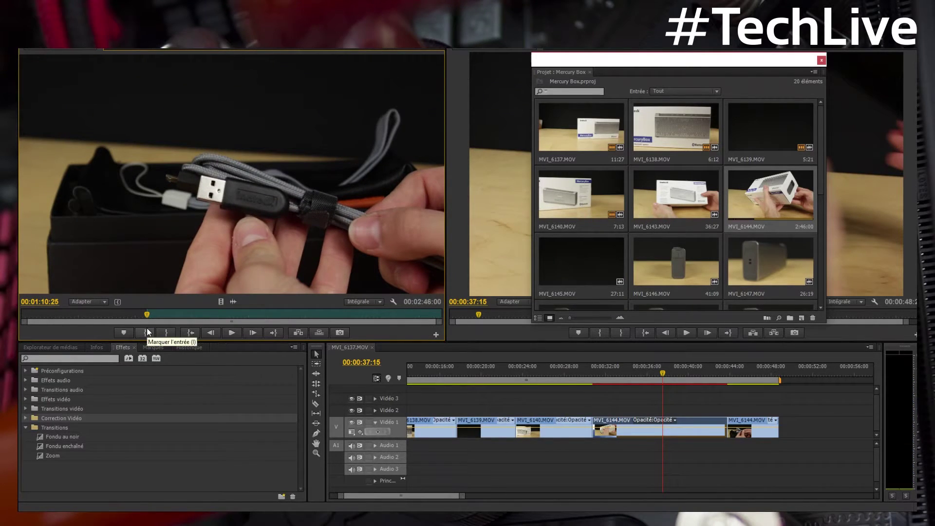
Append the 8:05 video-only USB cable range to Video 1 and advance the source to the wrist strap shot at 00:01:23:12.
key("space")
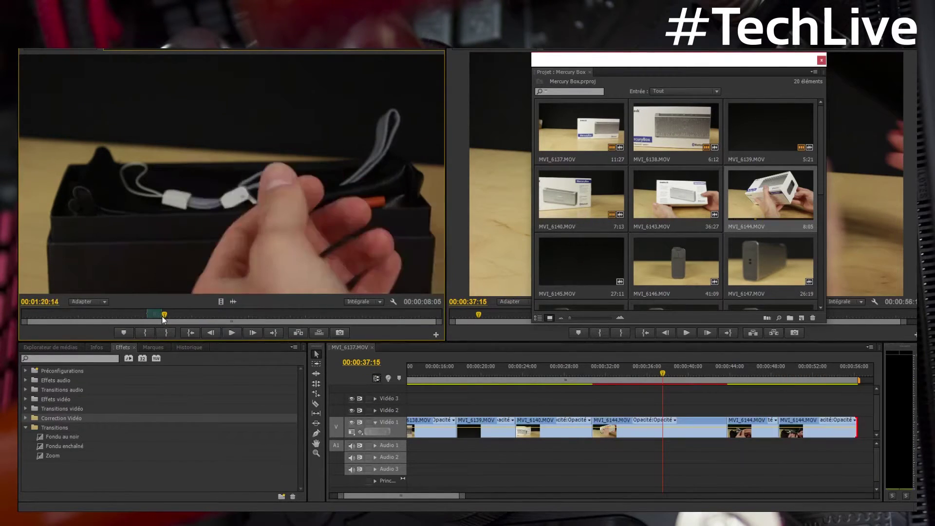
left_click_drag(162, 316, 163, 317)
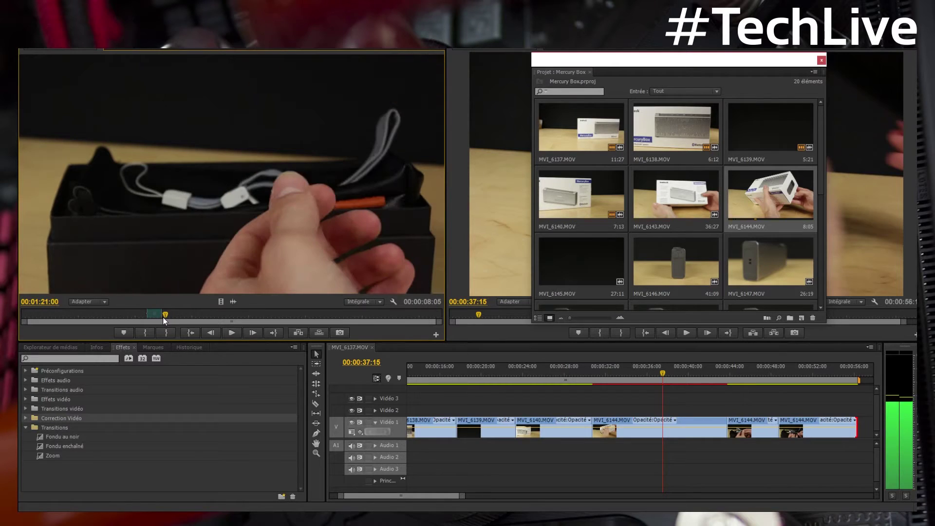
key("space")
left_click_drag(165, 317, 168, 316)
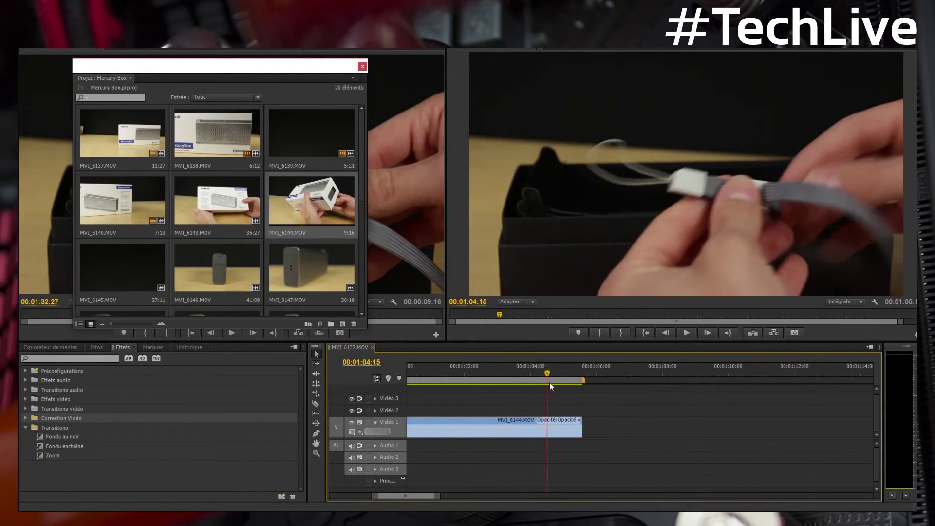
Split the last MVI_6144.MOV clip at 00:01:04:03 in the sequence and delete the part after the cut.
left_click_drag(542, 370, 535, 372)
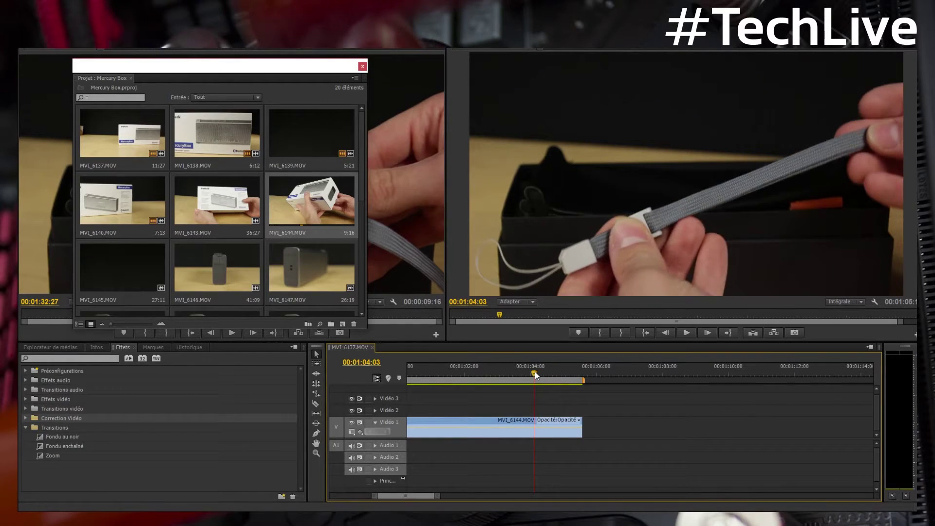
key("c")
left_click(535, 420)
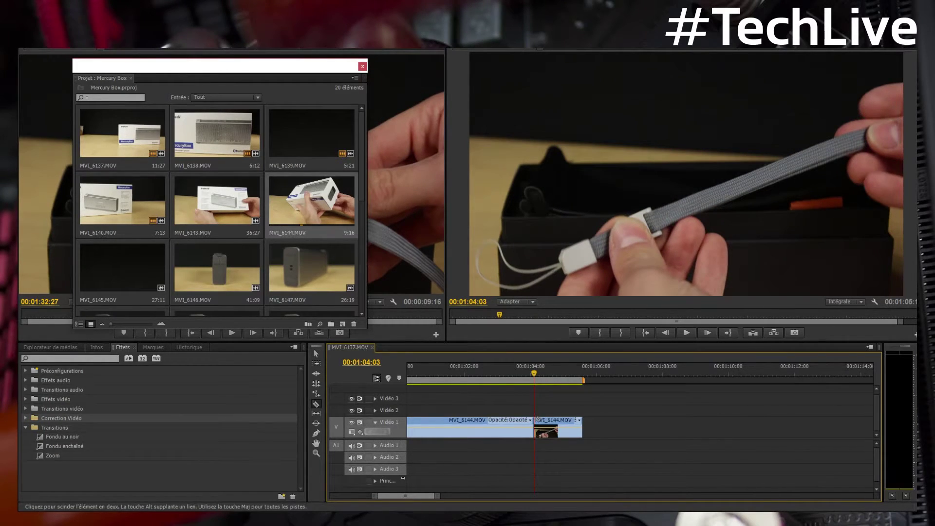
key("v")
left_click(548, 428)
key("Delete")
Confirm the speed and duration settings of the shortened wrist strap clip and extend its end to about 00:01:05.
right_click(495, 433)
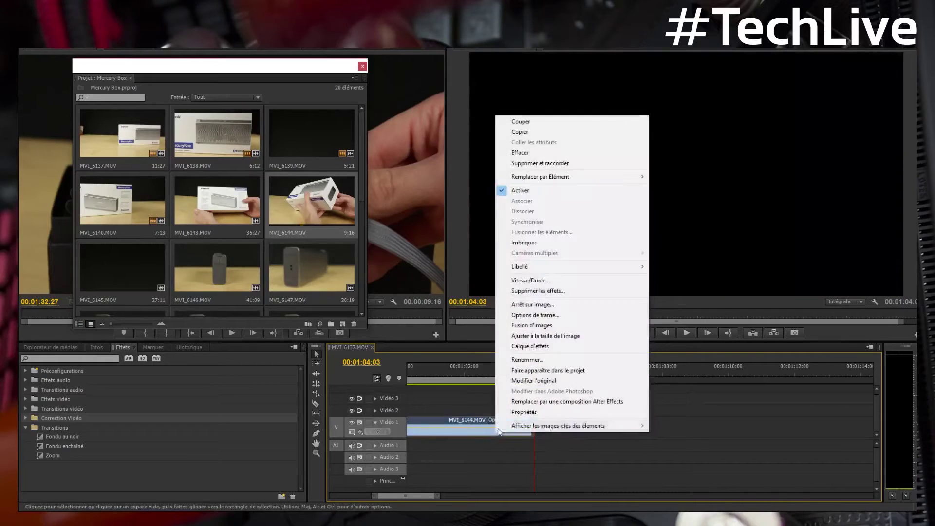
left_click(524, 280)
key("Return")
key("minus")
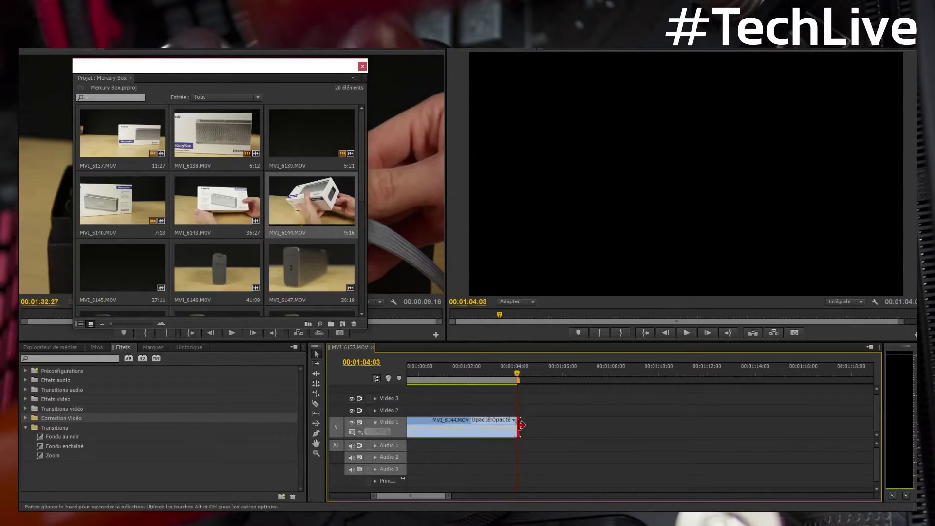
left_click_drag(518, 424, 531, 424)
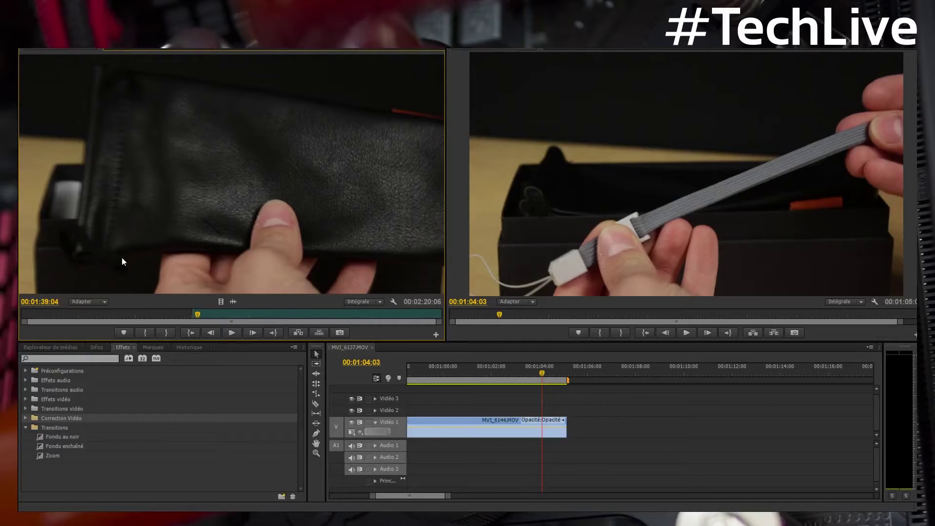
Mark a later in point for the black pouch shot in MVI_6144.MOV, end it at 00:01:59:18 and append the video to Video 1.
left_click_drag(197, 315, 193, 315)
key("space")
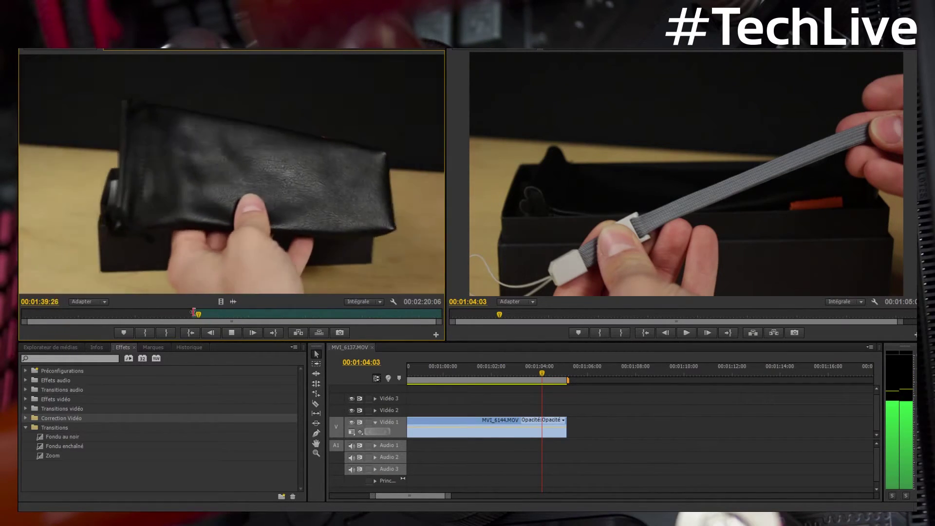
left_click_drag(200, 317, 207, 317)
key("space")
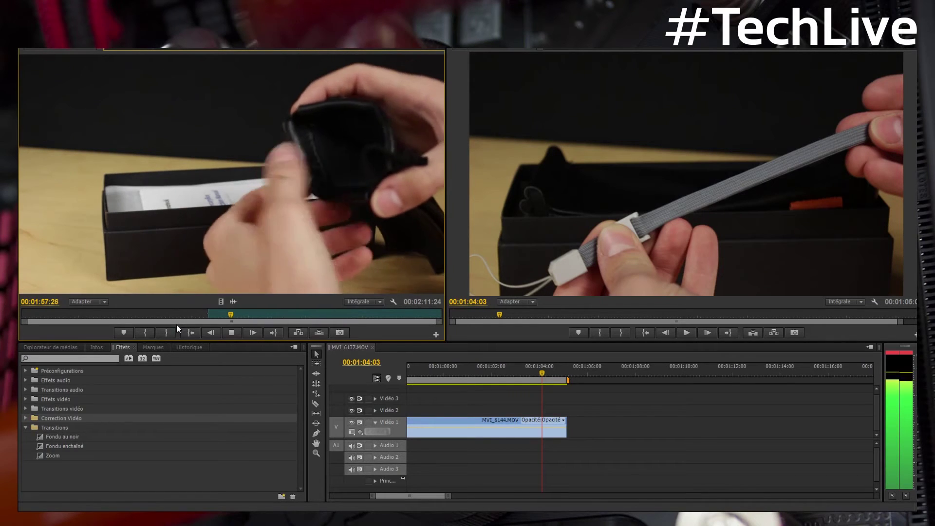
key("space")
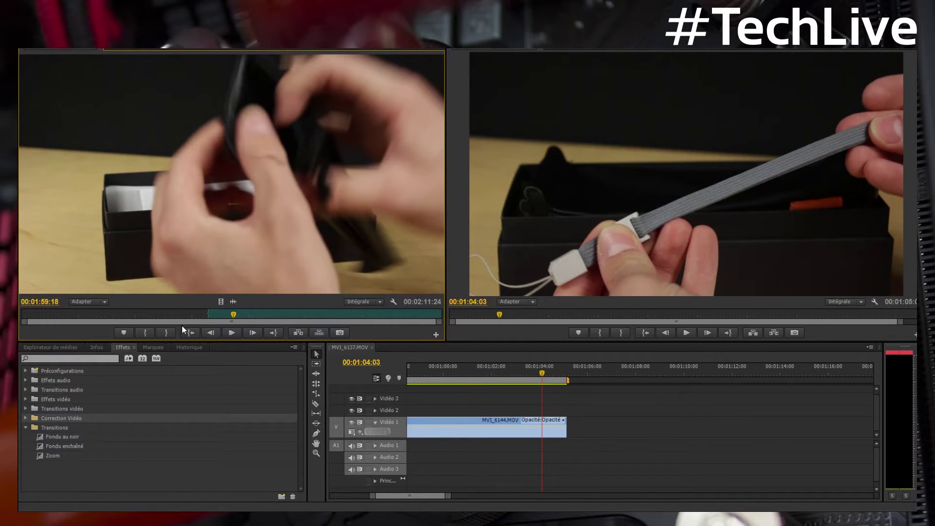
left_click(166, 336)
left_click_drag(415, 359, 572, 423)
Mark the in point of MVI_6163.MOV at 00:00:39:15, where the phone shows its Bluetooth settings.
scroll(573, 414, "down", 3)
key("space")
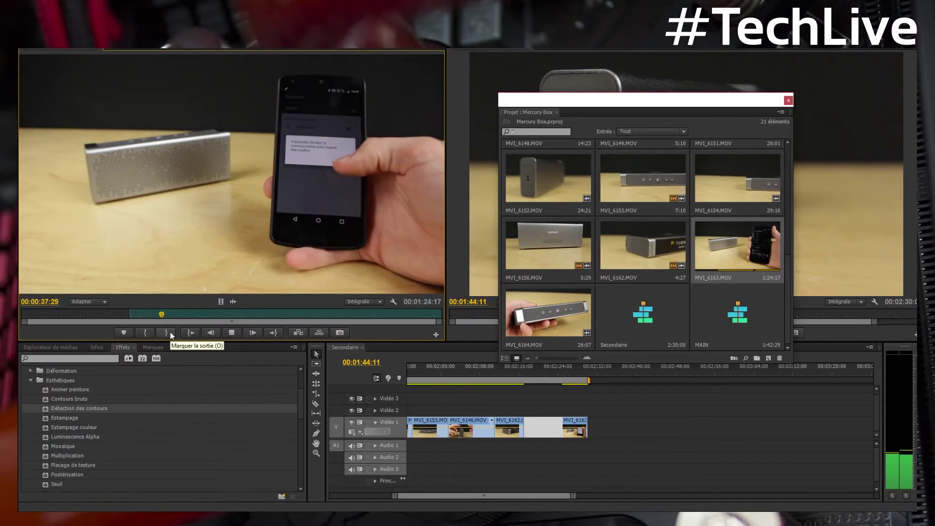
key("space")
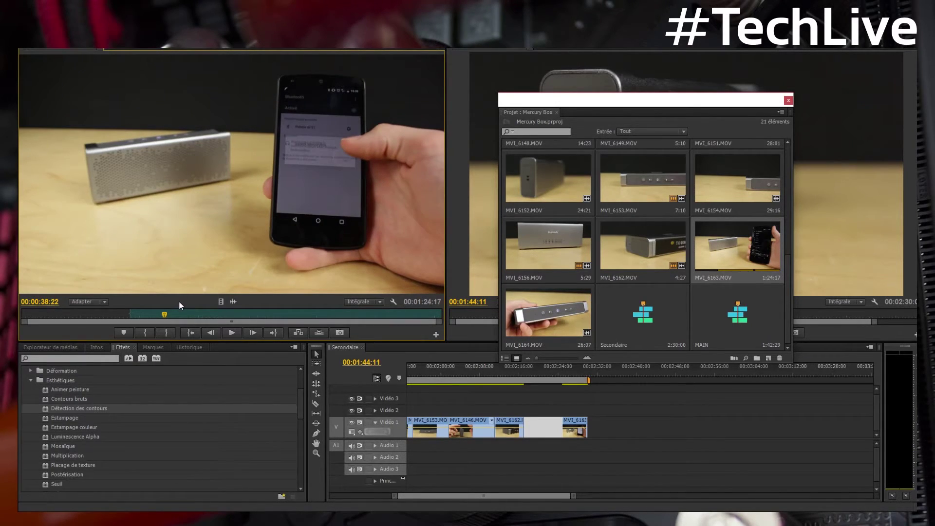
mouse_move(166, 314)
left_mouse_down()
mouse_move(187, 312)
mouse_move(168, 315)
left_mouse_up()
left_click(147, 333)
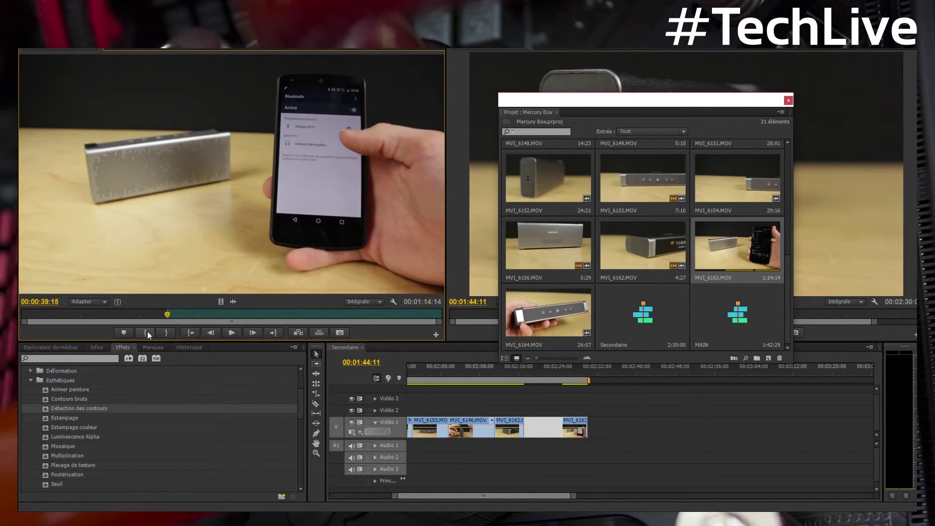
Mark the out point of MVI_6164.MOV at 00:00:24:19 on the speaker's control buttons and append the range to the Secondaire sequence.
key("space")
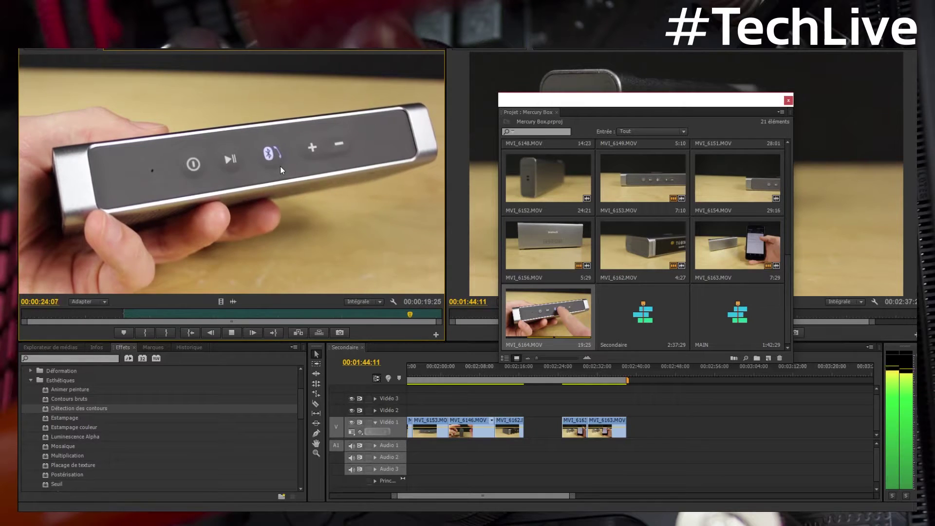
key("space")
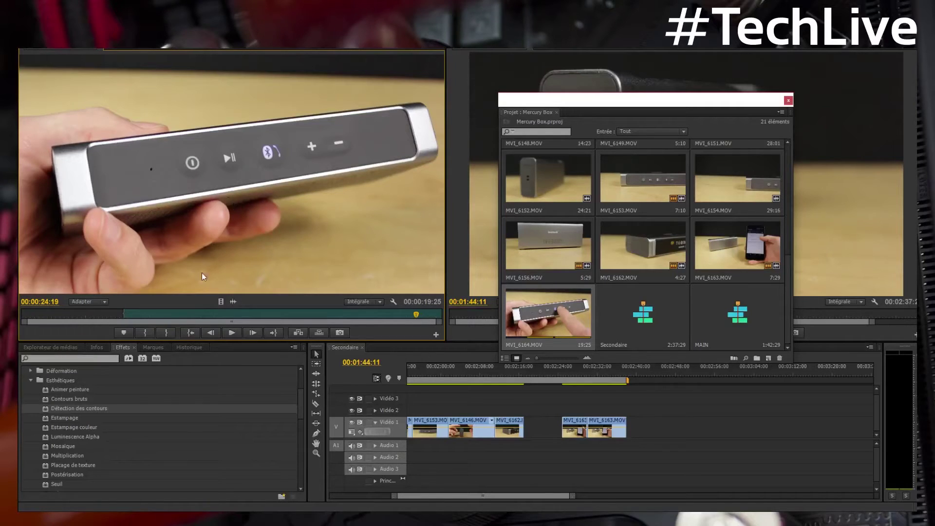
left_click(174, 331)
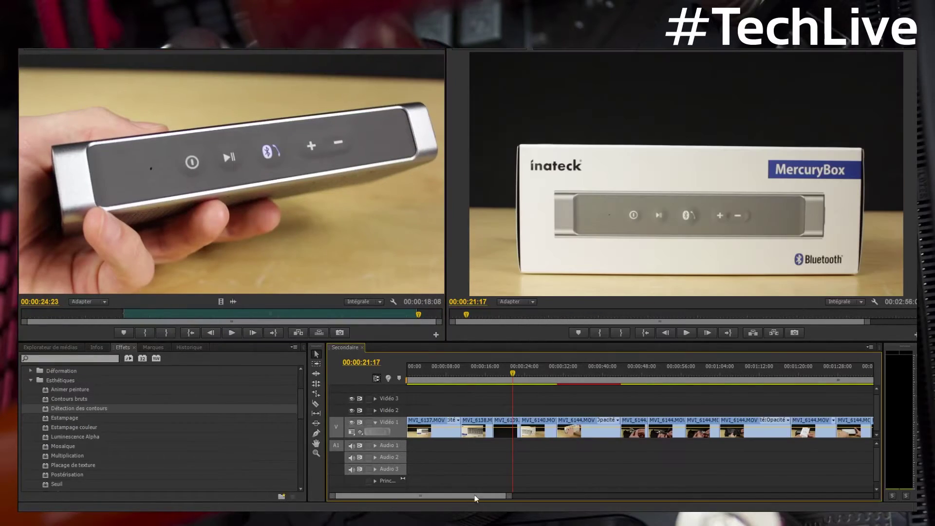
Select all clips on Vidéo 1 and shift them later, leaving an empty space at the start of the sequence.
key("minus")
key("minus")
key("minus")
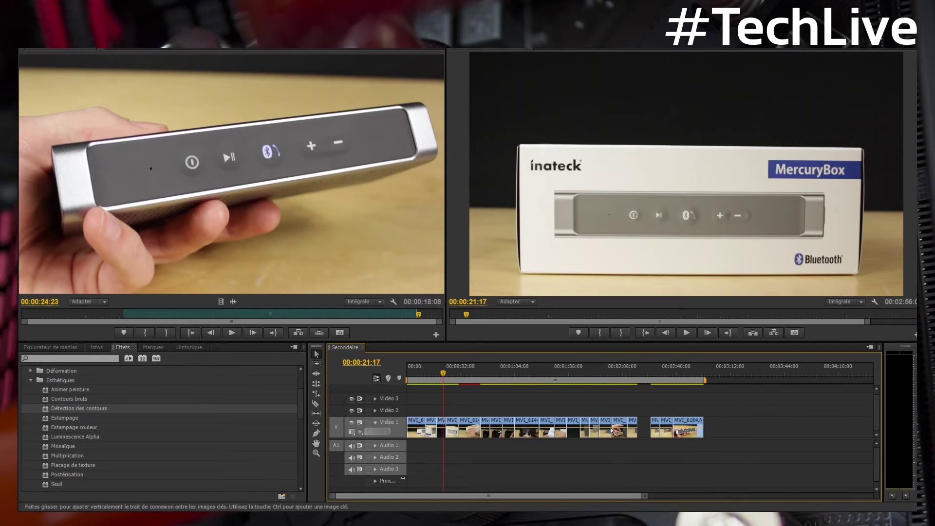
left_click_drag(737, 404, 410, 476)
left_click_drag(413, 422, 439, 428)
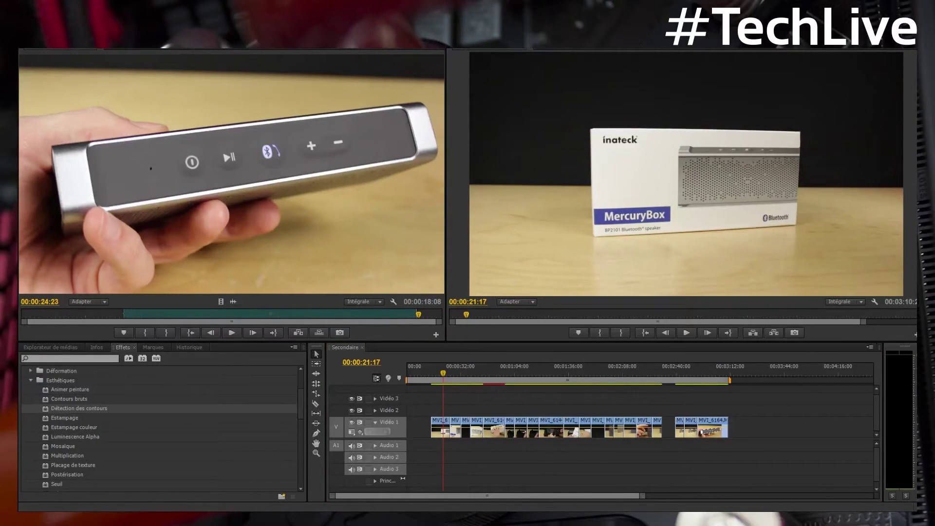
Bring the Intro 2016 clip from the file explorer to the sequence start and ripple-delete the gap before MVI_6137.MOV.
key("alt+Tab")
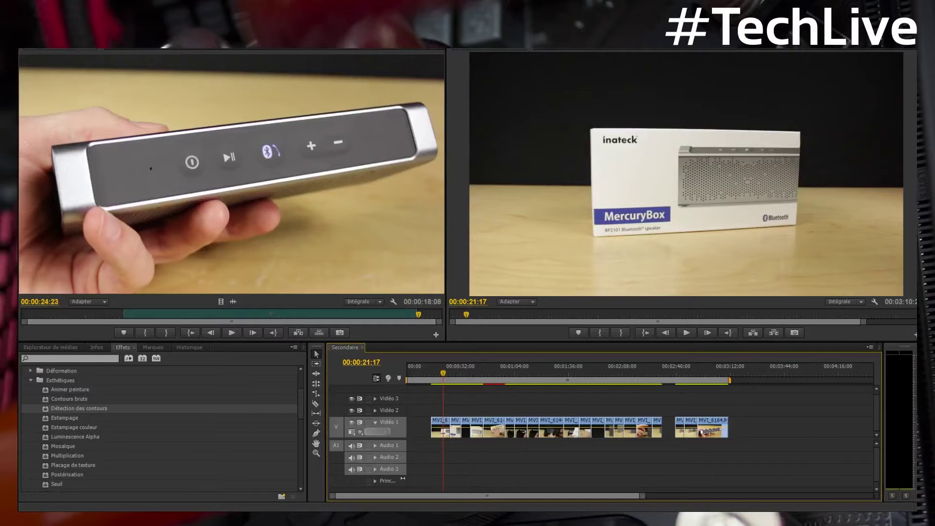
left_click(99, 517)
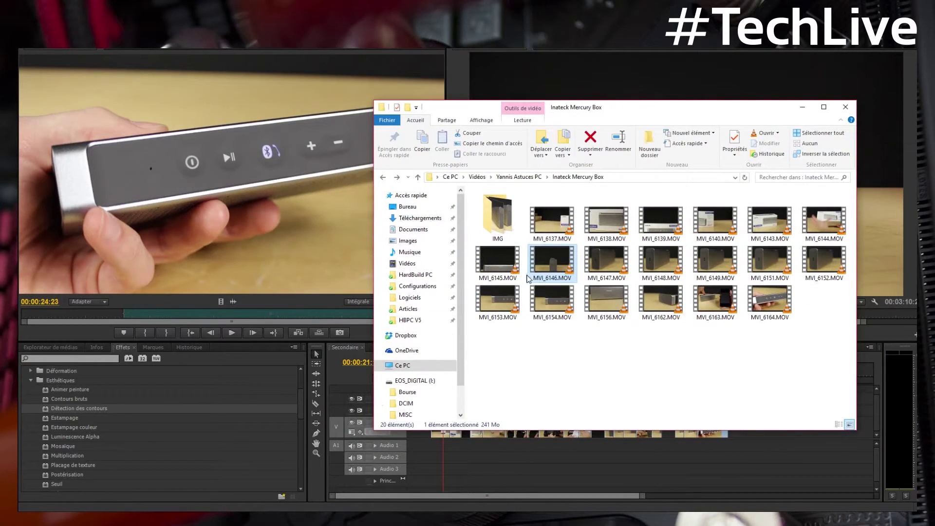
left_click(526, 177)
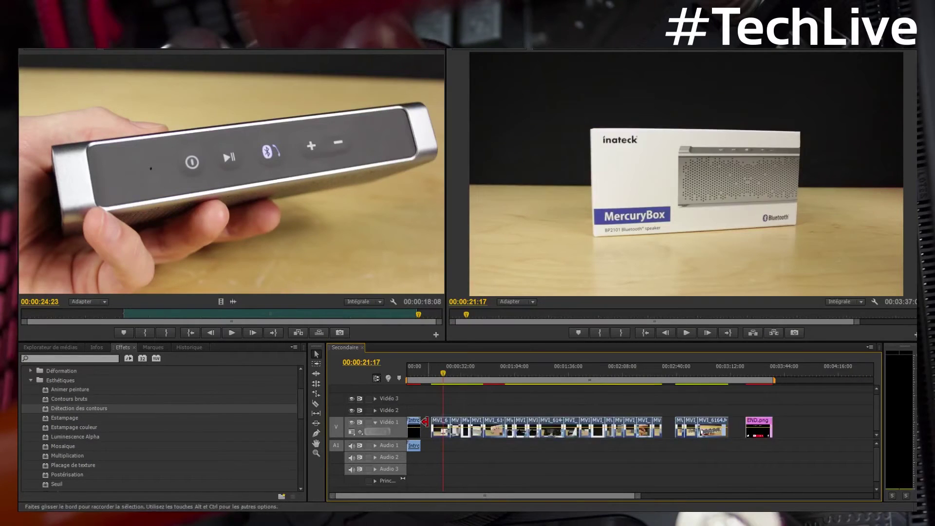
left_click(429, 429)
scroll(427, 426, "up", 3)
right_click(426, 426)
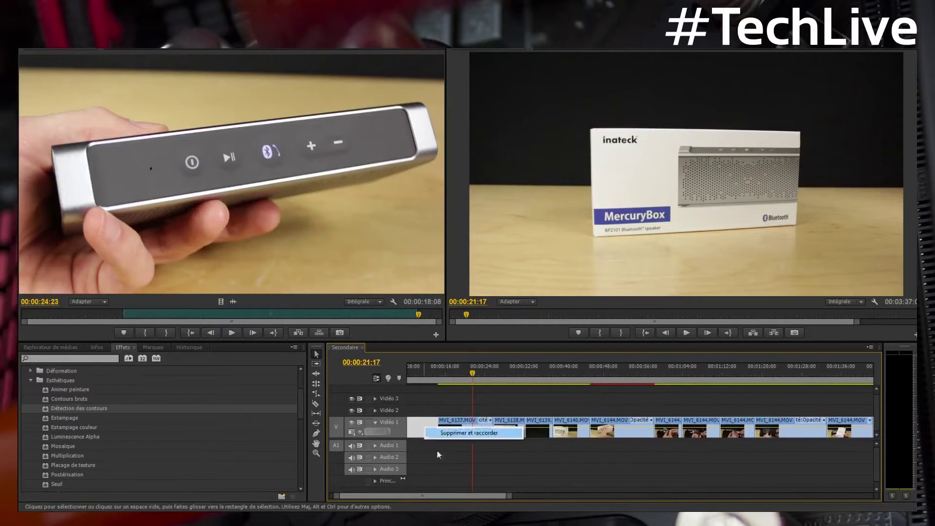
left_click_drag(445, 496, 426, 496)
right_click(460, 433)
left_click(474, 440)
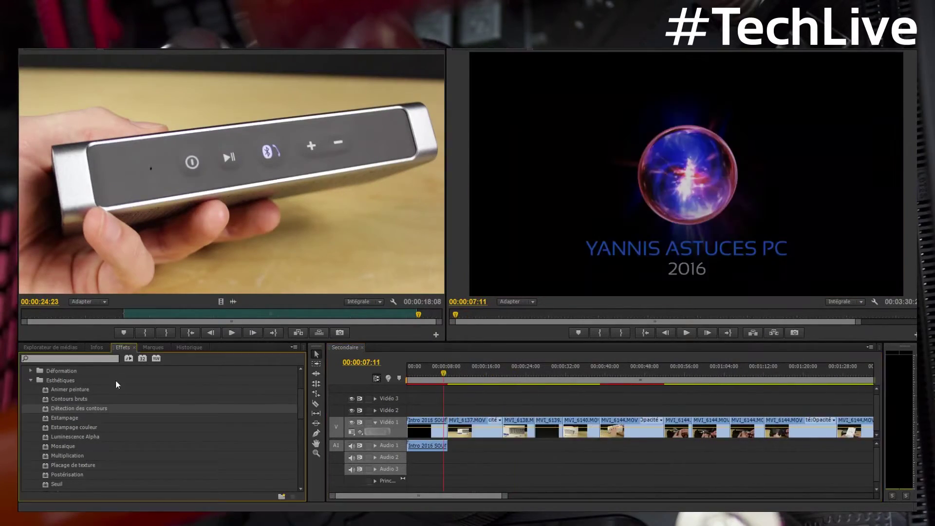
Apply Fondu au noir between the intro and MVI_6137.MOV and Fondu enchaîné before MVI_6138.MOV, and play the fade to black.
scroll(73, 429, "up", 1)
left_click(30, 387)
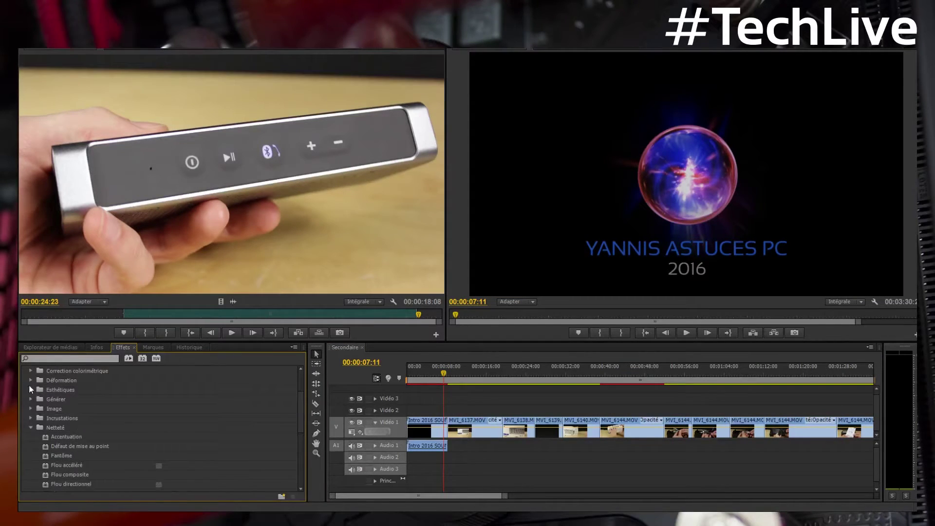
left_click(31, 427)
scroll(33, 442, "down", 2)
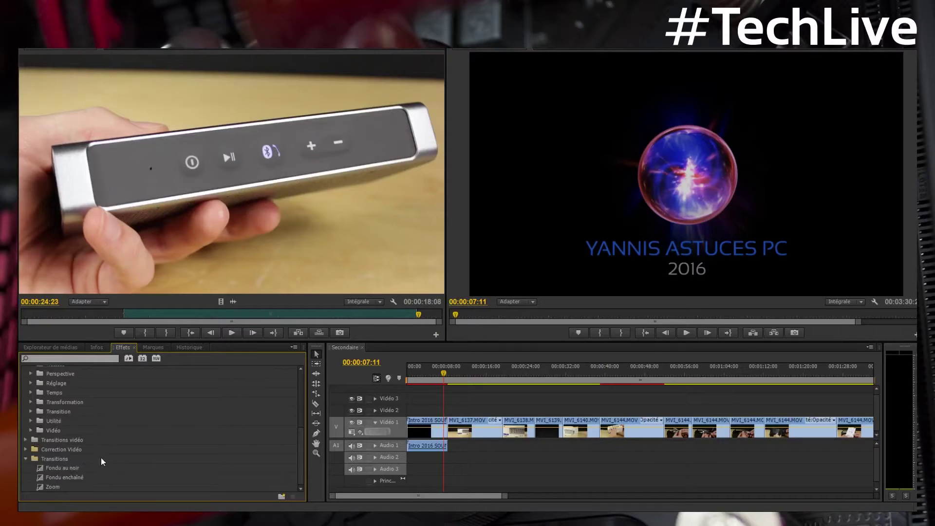
left_click_drag(71, 465, 445, 428)
left_click_drag(71, 477, 503, 428)
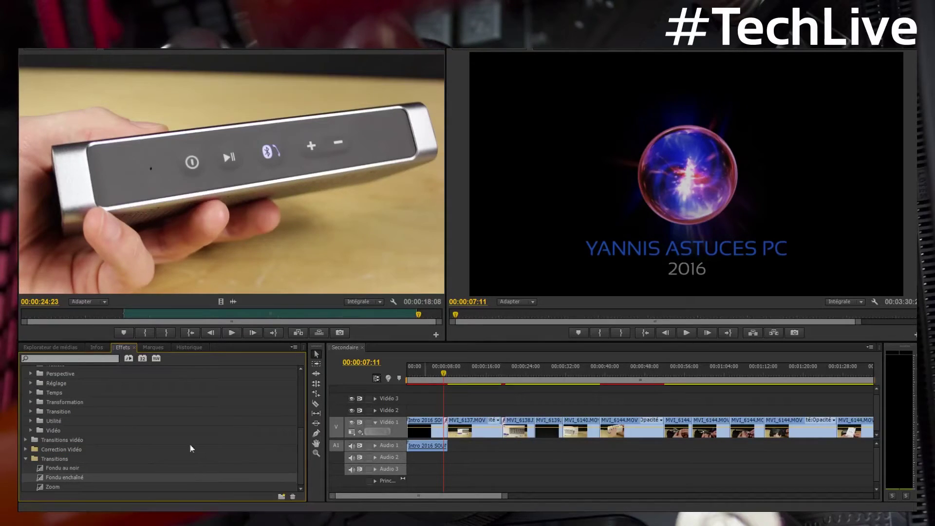
left_click(63, 460)
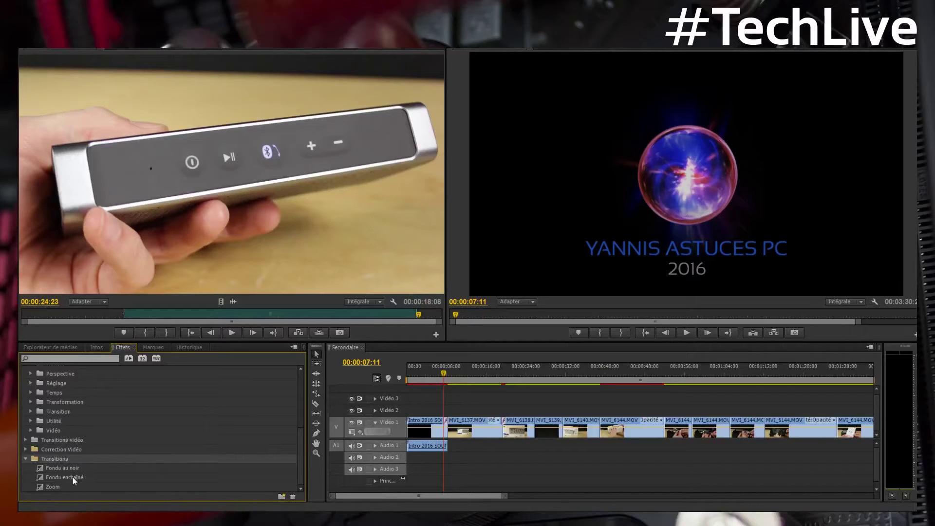
key("space")
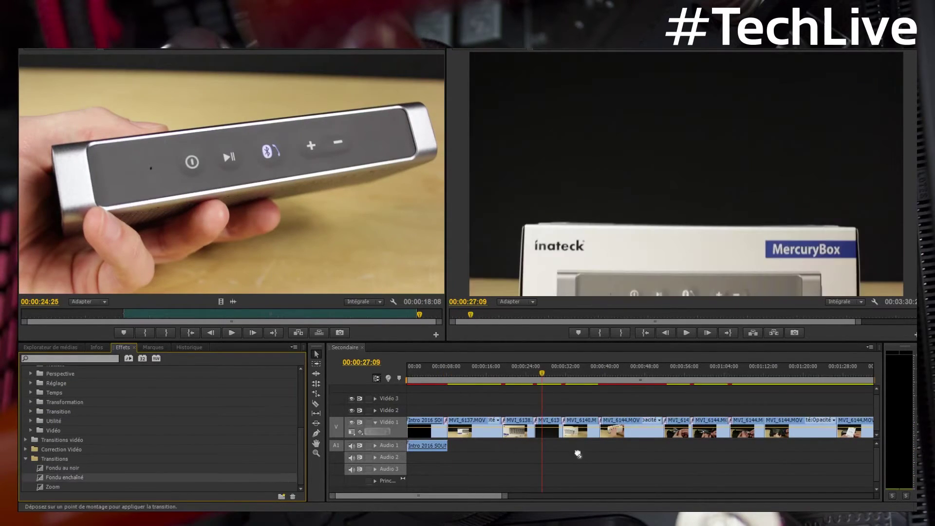
Apply Fondu enchaîné to the following cuts up to the black pouch shot in MVI_6144.MOV and play that transition.
left_click_drag(577, 453, 764, 430)
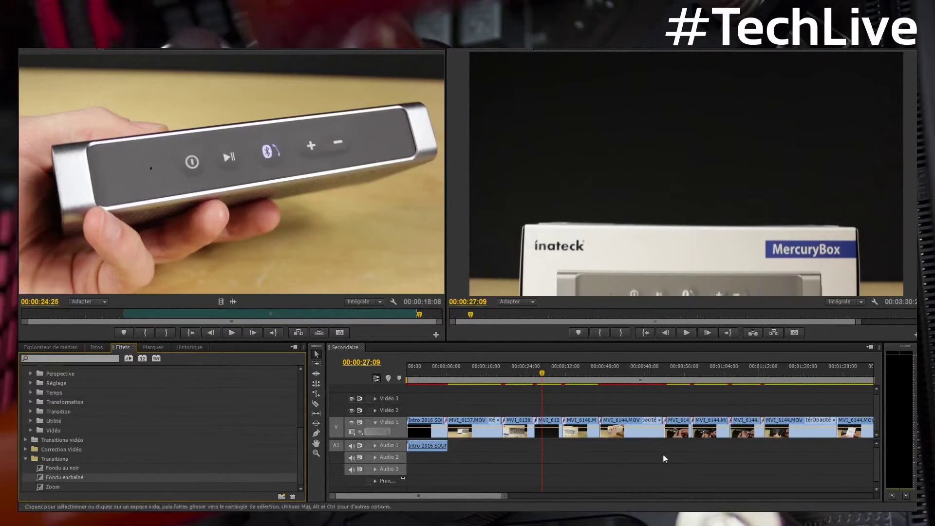
left_click_drag(435, 497, 447, 496)
scroll(638, 431, "up", 2)
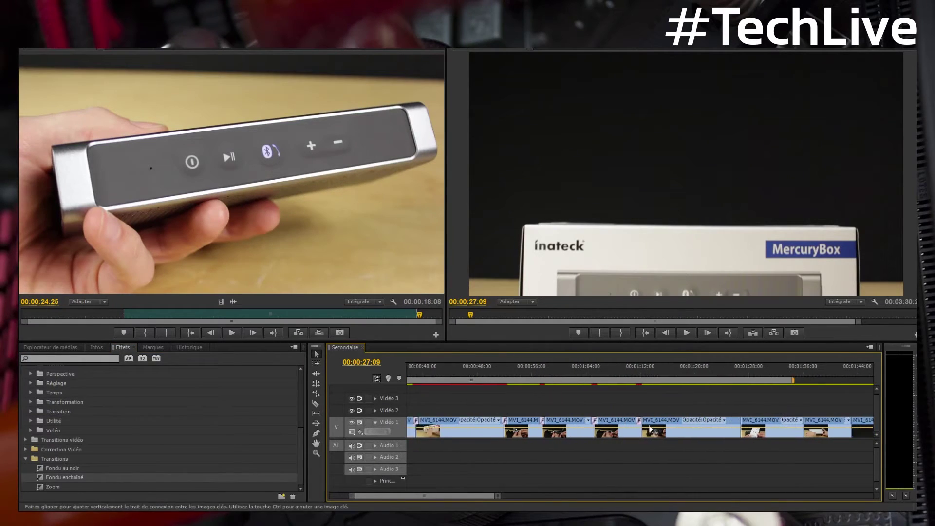
left_click_drag(637, 424, 640, 425)
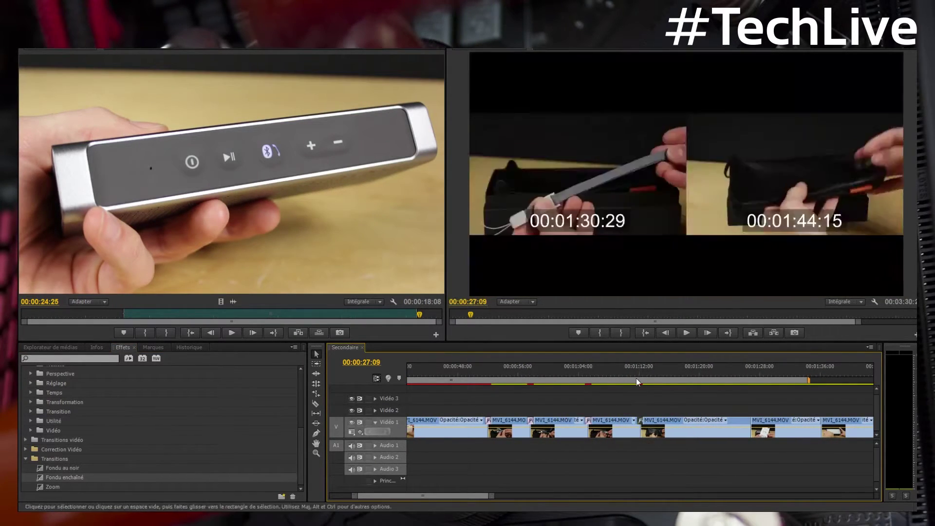
left_click(637, 378)
key("space")
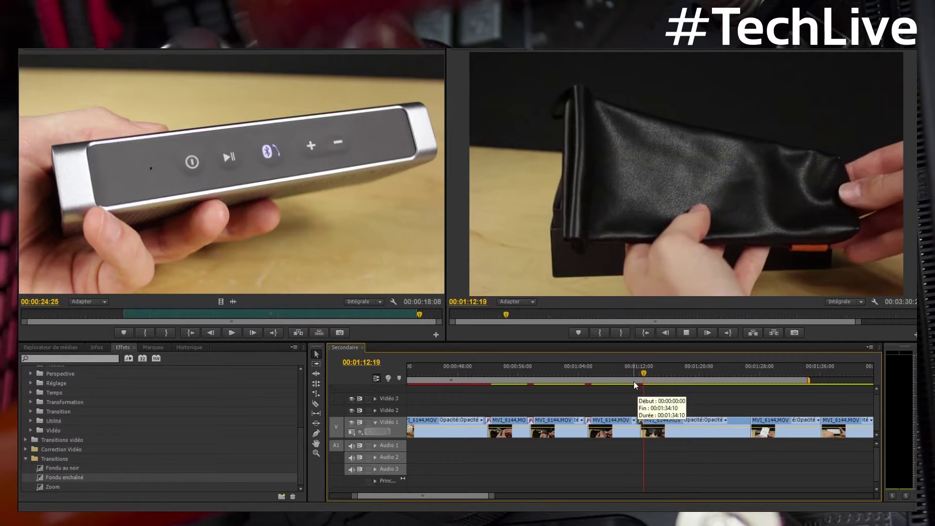
key("space")
Place thumb.jpg on Vidéo 2 aligned with the start of END.png and select its image in the preview.
scroll(389, 498, "down", 3)
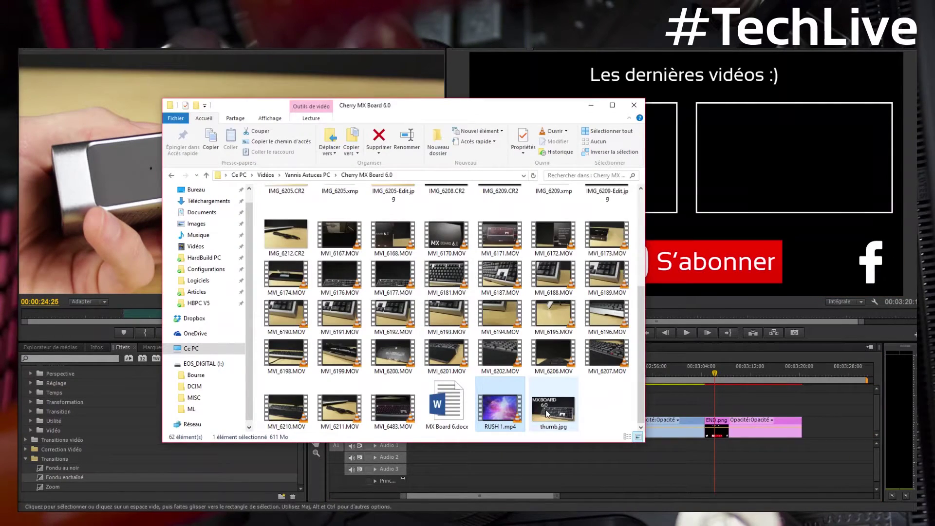
left_click_drag(554, 409, 716, 409)
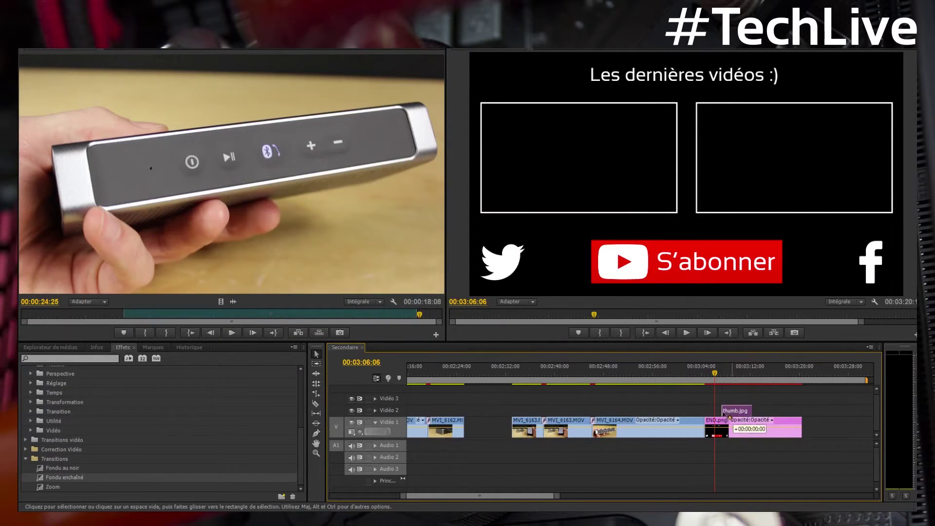
left_click(622, 103)
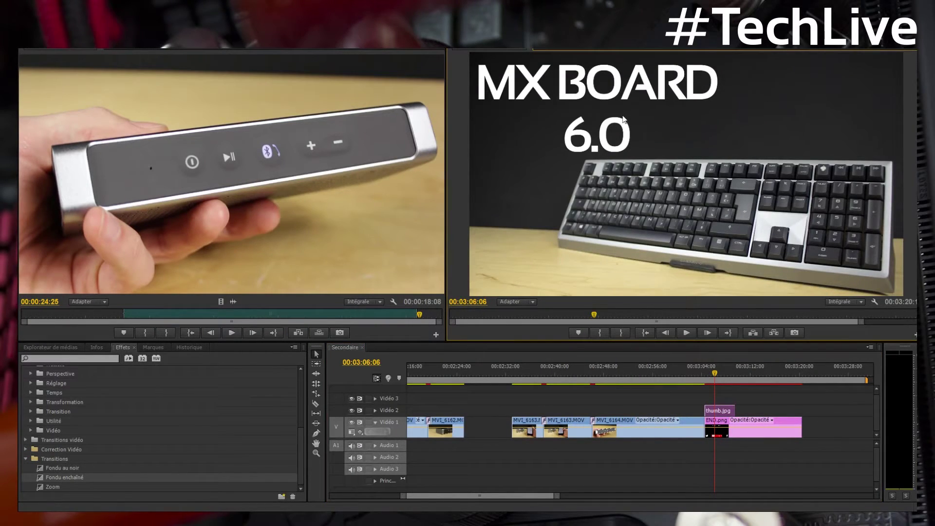
left_click(634, 175)
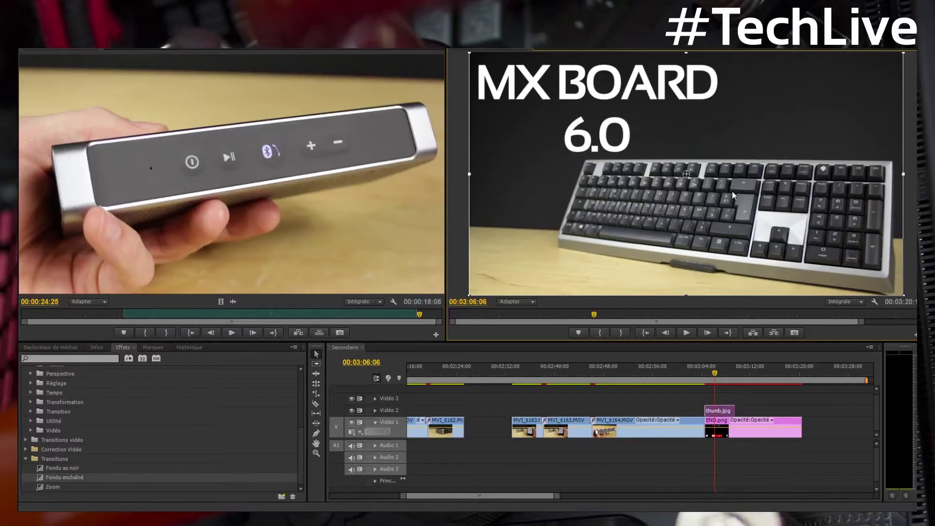
Open the Trajectoire settings of thumb.jpg and enable position keyframing at 00:03:06:06.
left_click(719, 411)
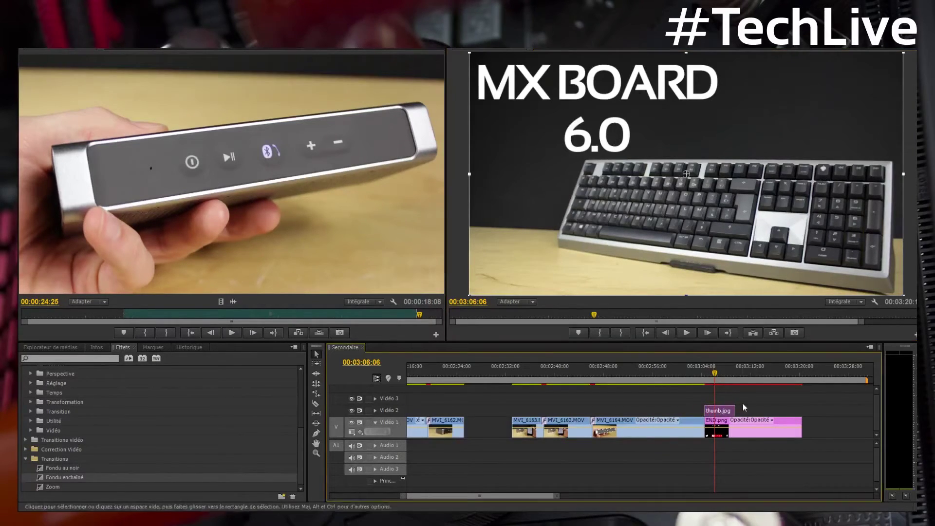
left_click(126, 50)
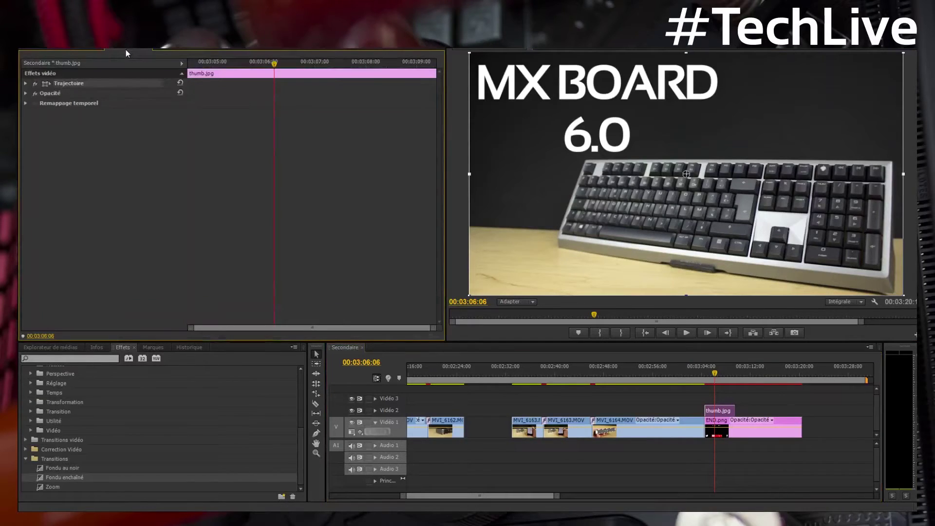
left_click(26, 83)
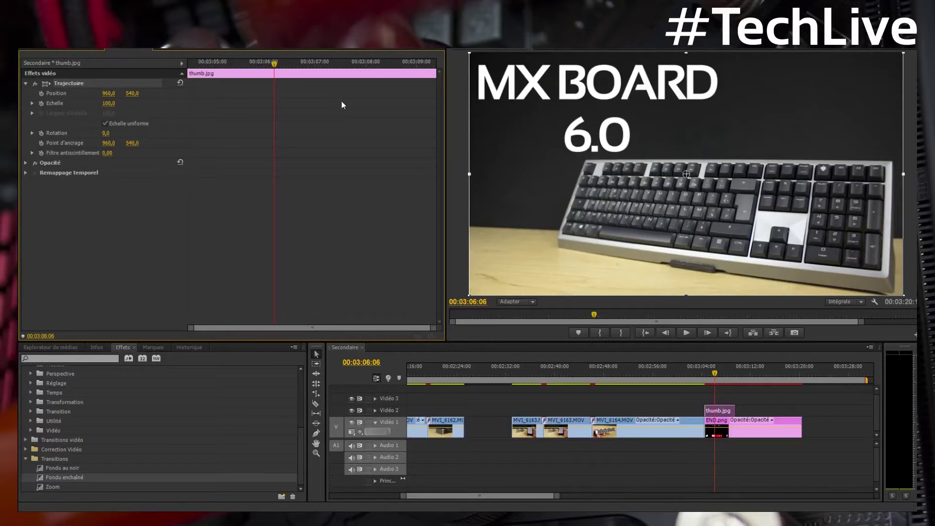
left_click(33, 96)
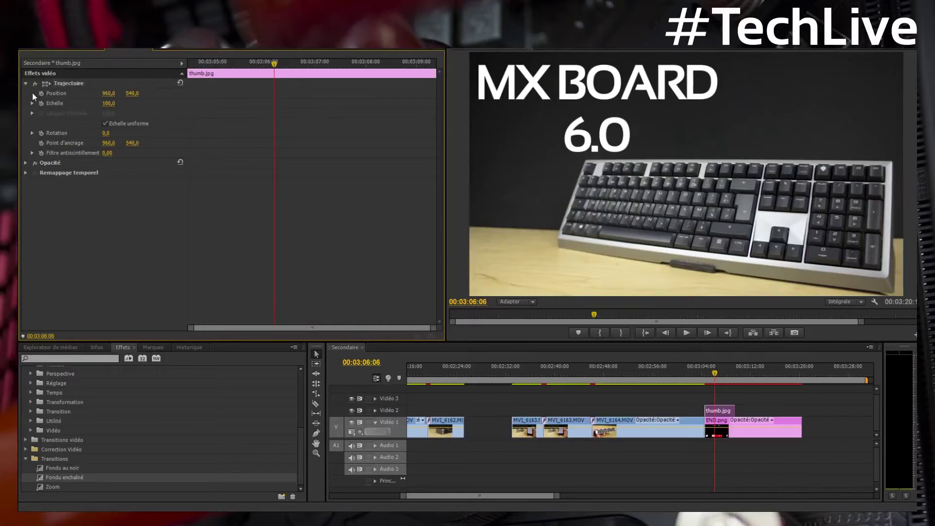
left_click(41, 93)
Add a position keyframe to thumb.jpg at 00:03:07:19 and move the image to about 1609, 163.
left_click_drag(275, 69, 348, 71)
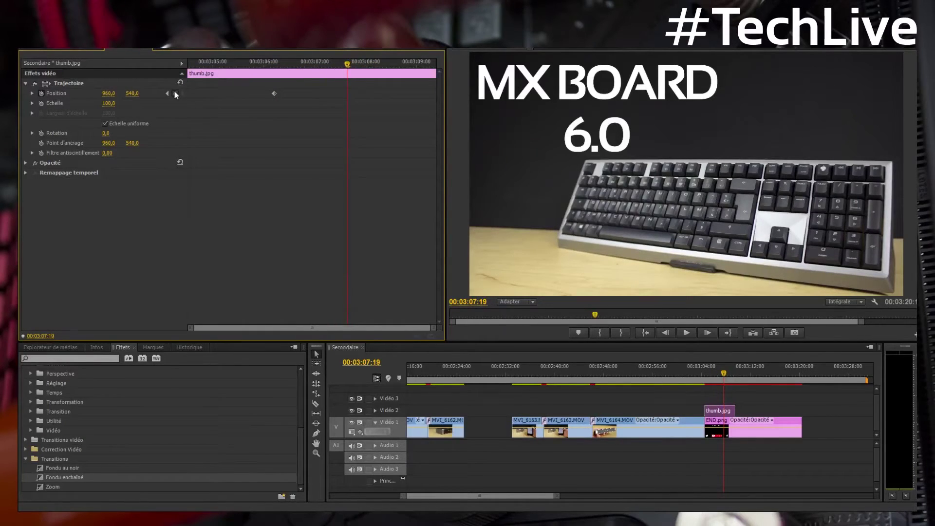
left_click(646, 170)
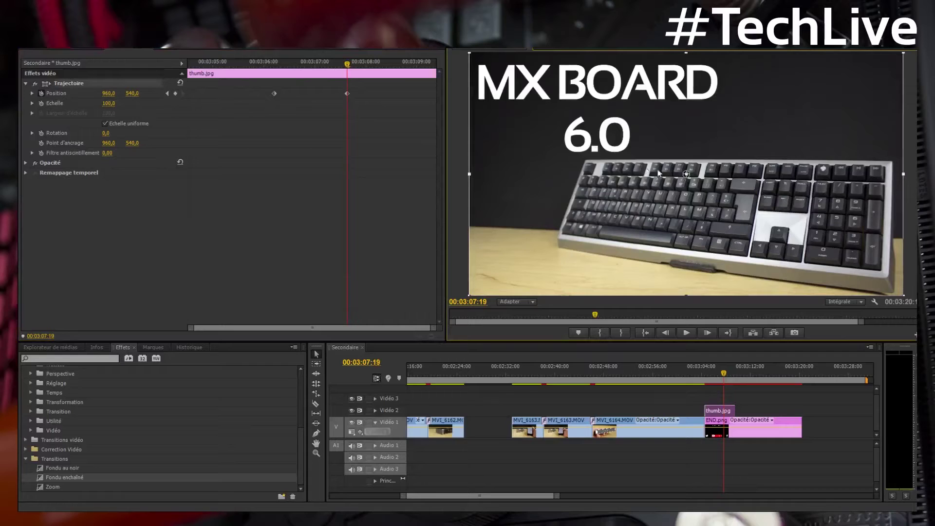
left_click_drag(670, 209, 814, 125)
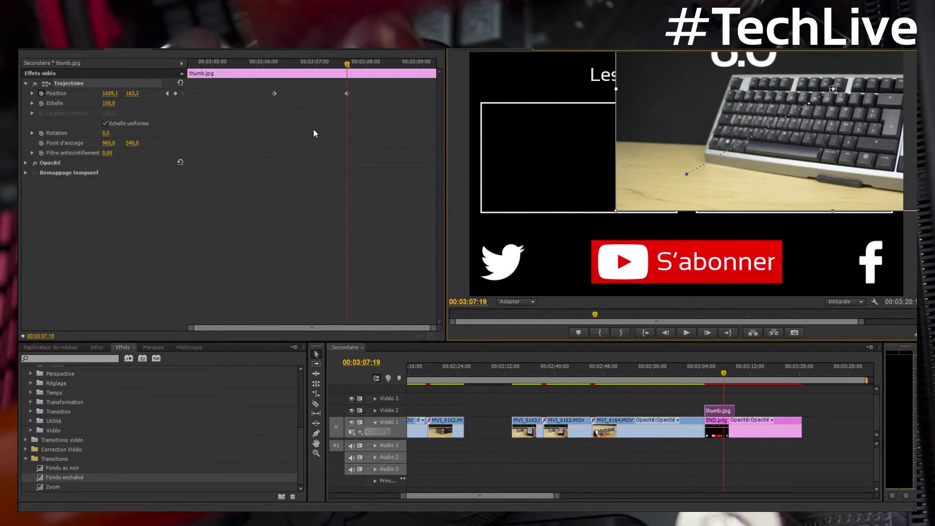
left_click(346, 94)
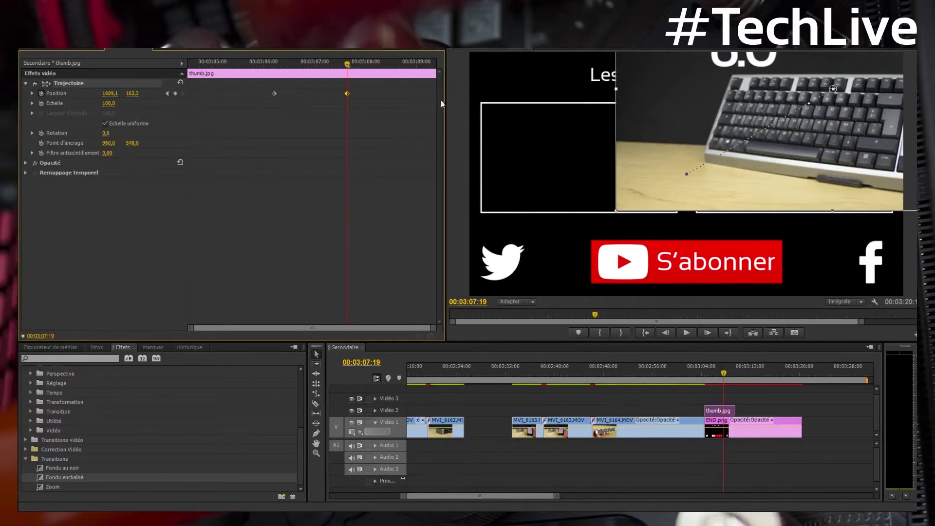
Step between the position keyframes of thumb.jpg and play the movement over the end screen.
left_click(167, 94)
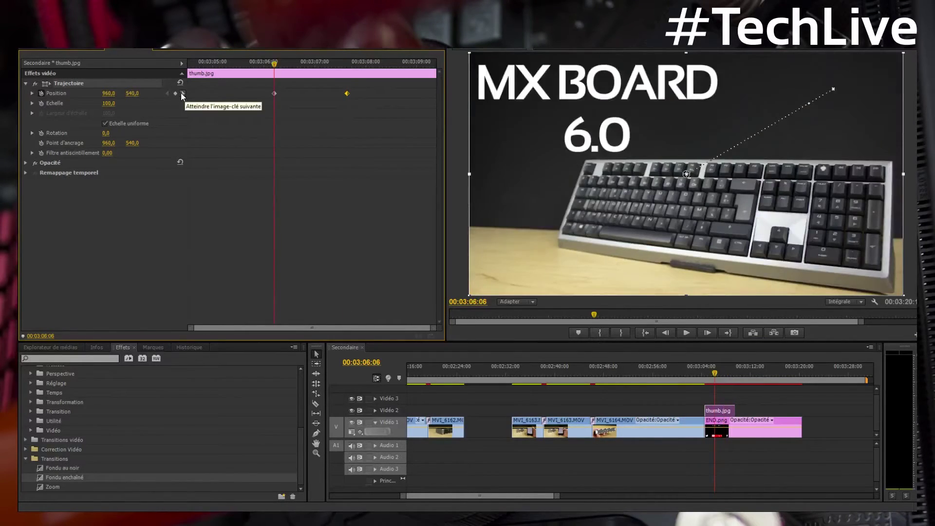
left_click(183, 94)
left_click_drag(707, 375, 714, 378)
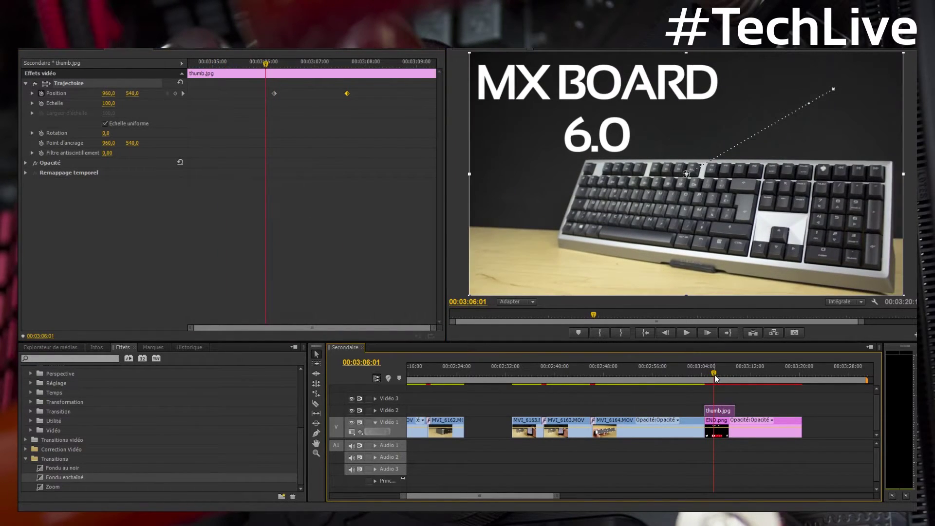
key("space")
key("space")
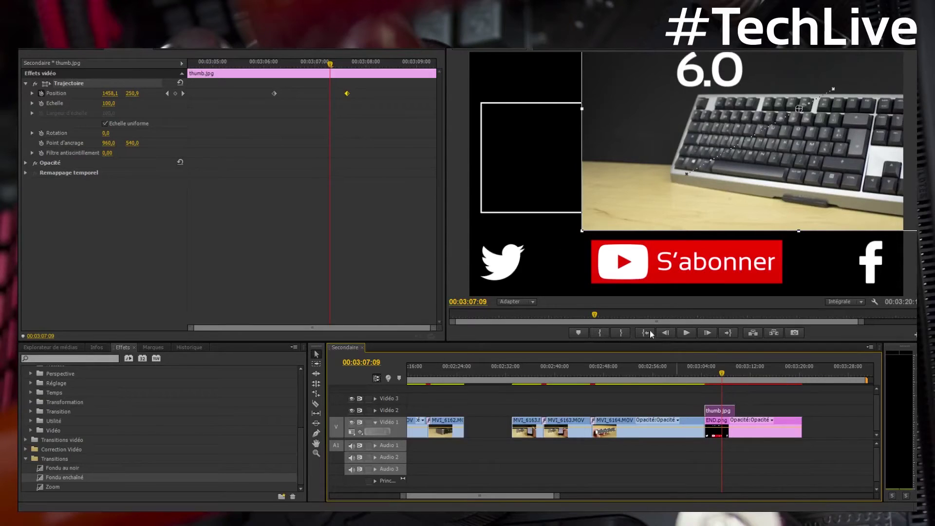
Delete the thumb.jpg position keyframe at 00:03:07:19 and return to the one at 00:03:06:06.
left_click(347, 93)
key("Delete")
left_click(167, 93)
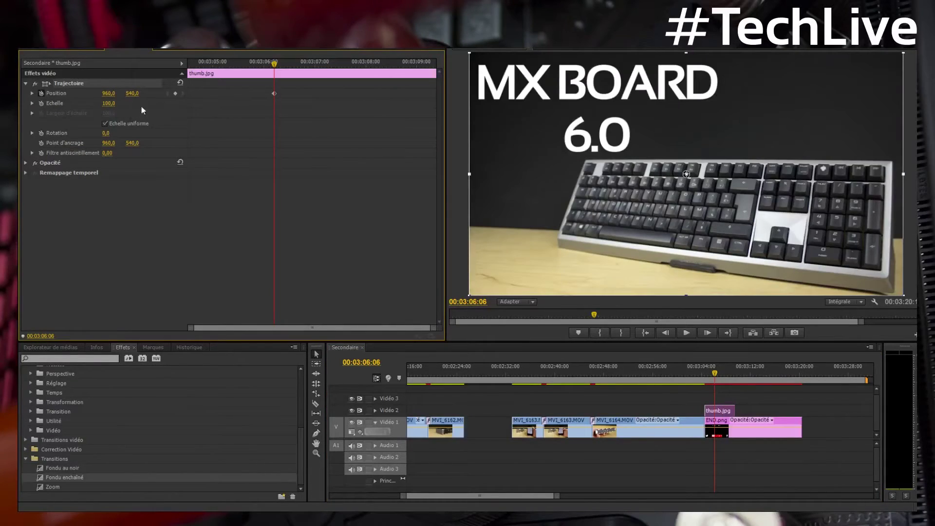
Enable scale keyframing for thumb.jpg at 00:03:06:06 and add position and scale keyframes at 00:03:07:17.
left_click(41, 103)
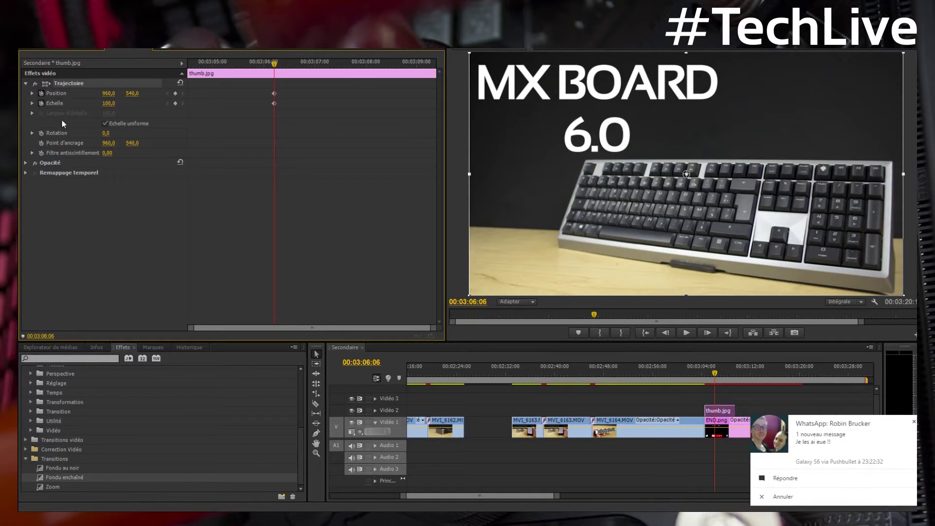
left_click(803, 494)
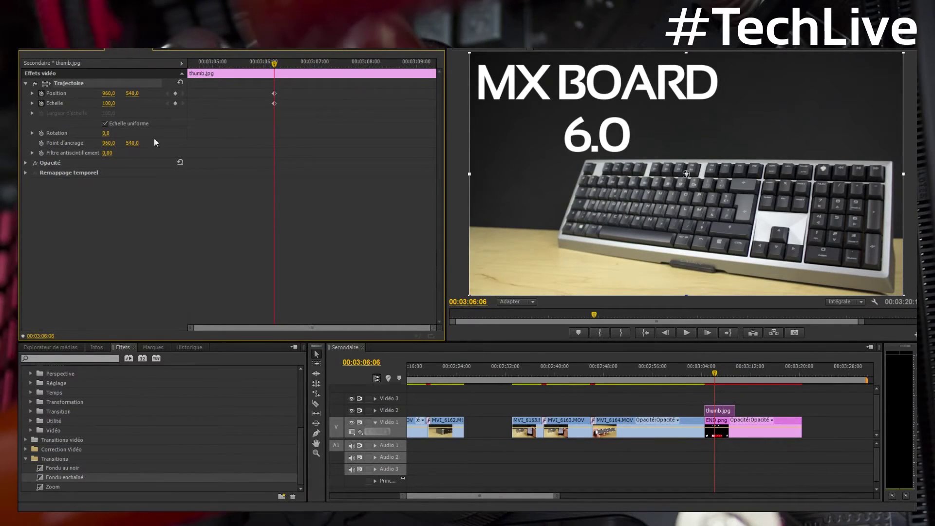
left_click(282, 73)
left_click_drag(280, 64, 344, 67)
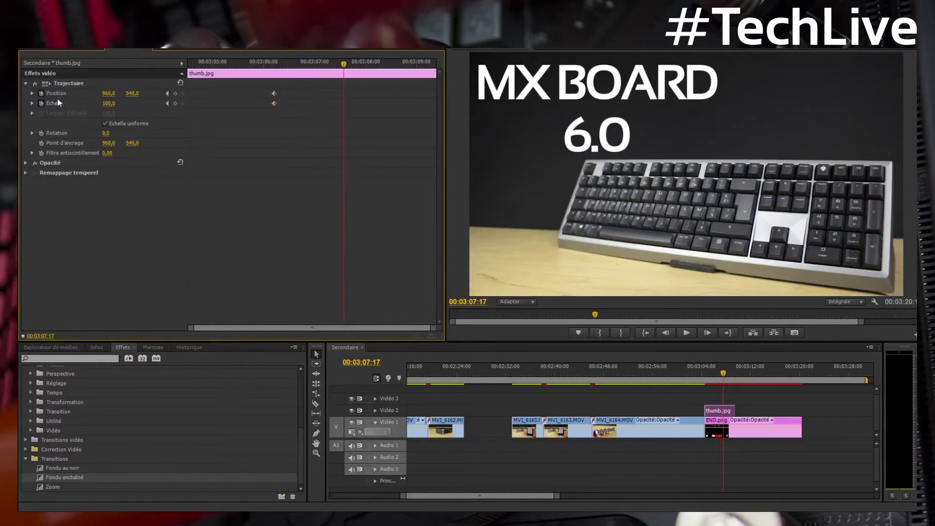
left_click(175, 103)
At the 00:03:06:06 keyframes of thumb.jpg, set the scale to 114 and move the image to about 1088, 615.
left_click(167, 102)
mouse_move(109, 104)
left_mouse_down()
mouse_move(157, 103)
mouse_move(115, 103)
left_mouse_up()
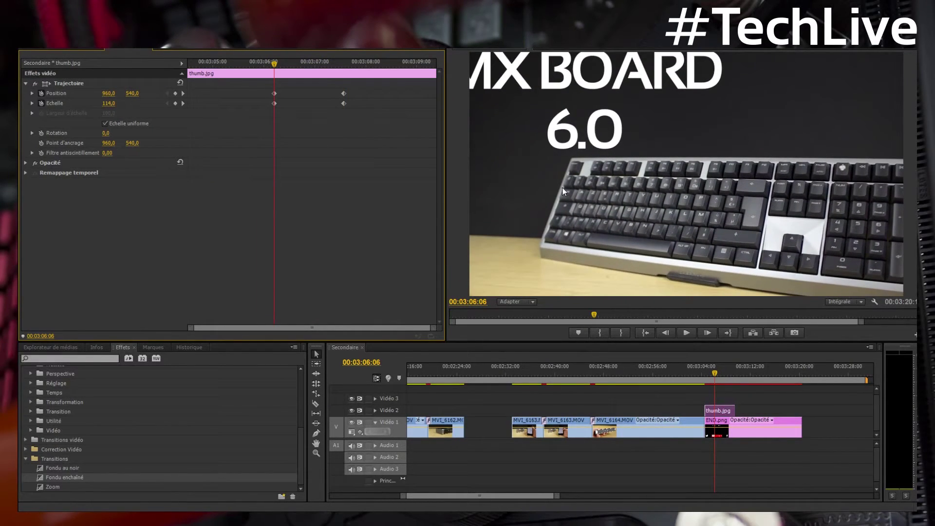
left_click_drag(557, 157, 589, 169)
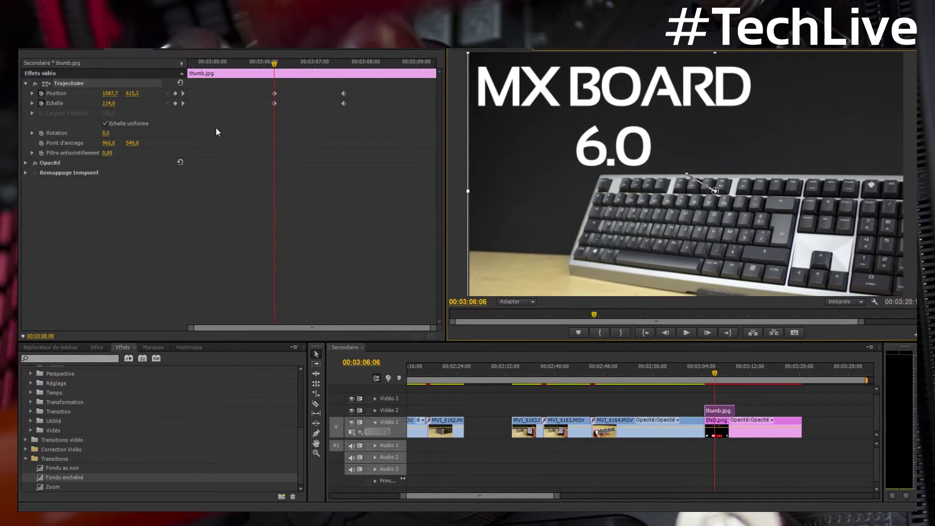
Set the scale of thumb.jpg to 105 at the 00:03:07:17 keyframe.
left_click(183, 103)
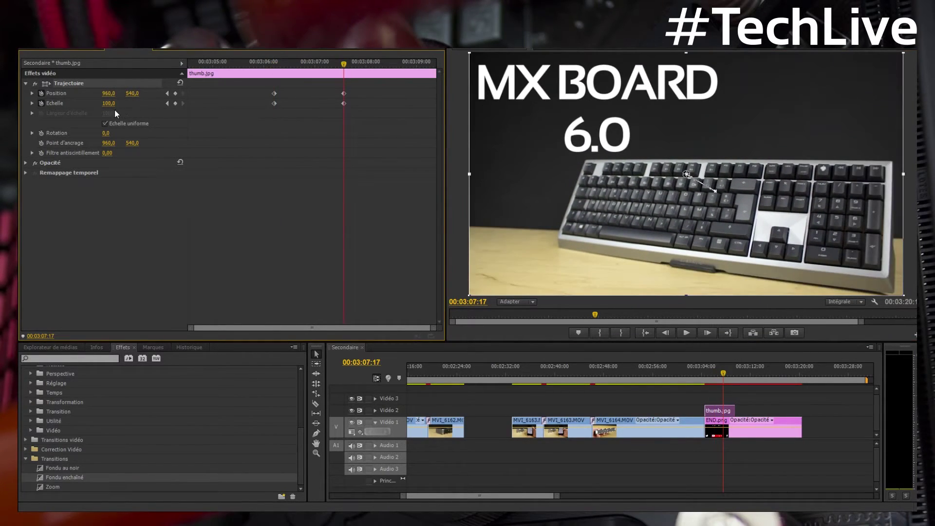
left_click_drag(108, 104, 116, 103)
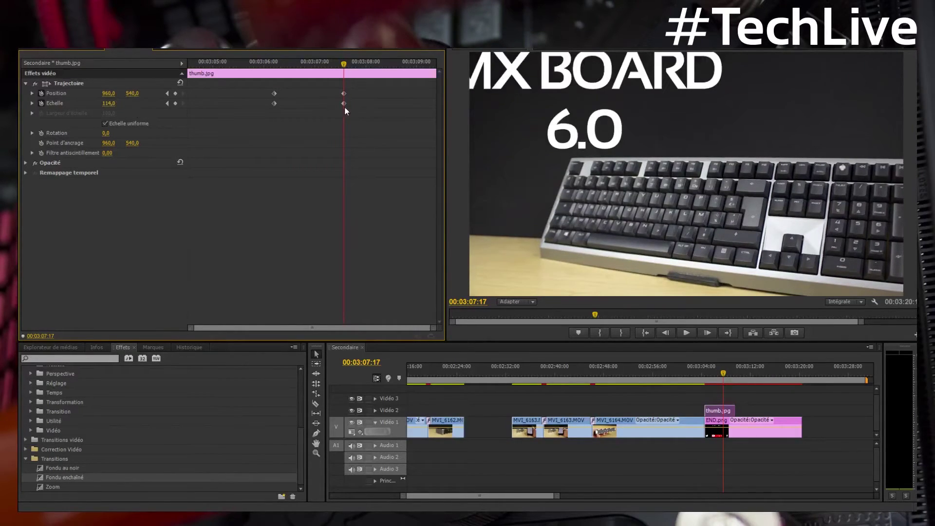
left_click(108, 103)
type("105")
key("Return")
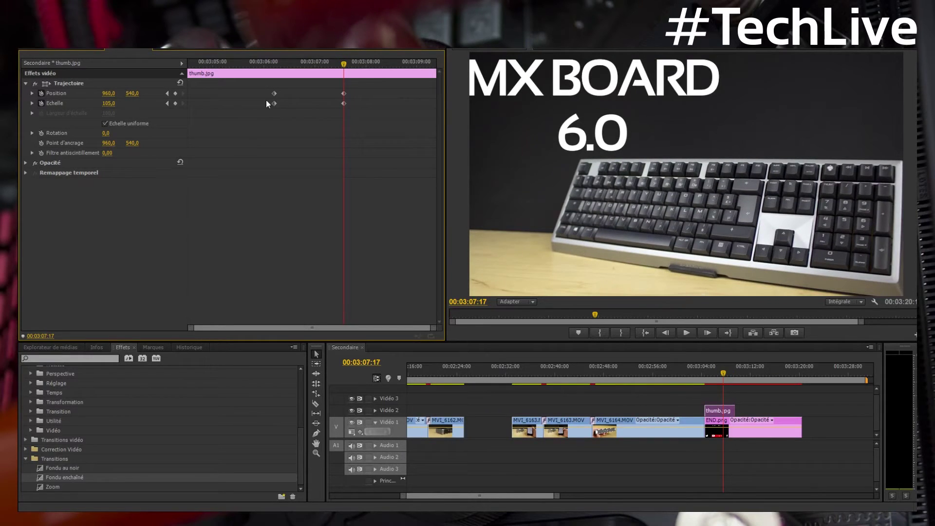
Compare both keyframes of thumb.jpg and move the image to about 914, 519 at 00:03:07:17.
left_click(167, 103)
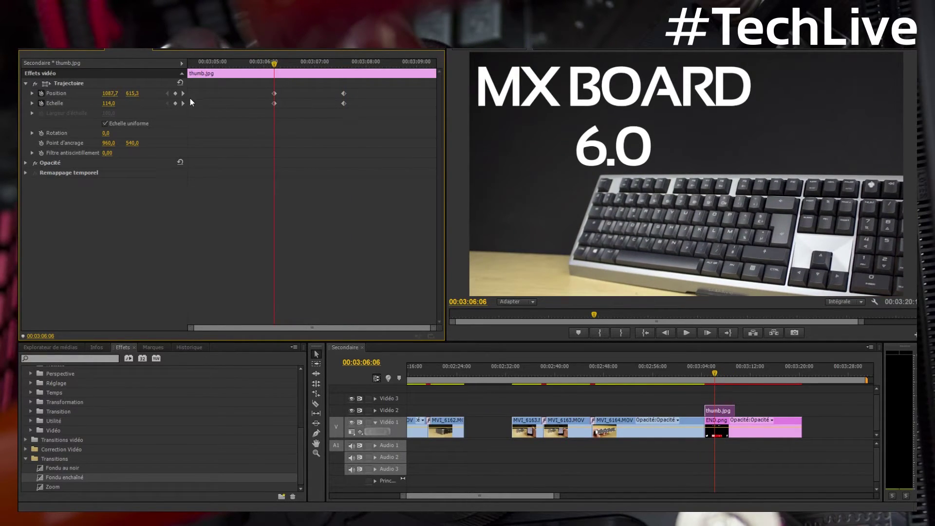
left_click(182, 94)
left_click(617, 128)
mouse_move(663, 161)
left_mouse_down()
mouse_move(637, 142)
mouse_move(707, 181)
mouse_move(716, 166)
mouse_move(708, 151)
mouse_move(665, 166)
mouse_move(653, 160)
mouse_move(666, 157)
left_mouse_up()
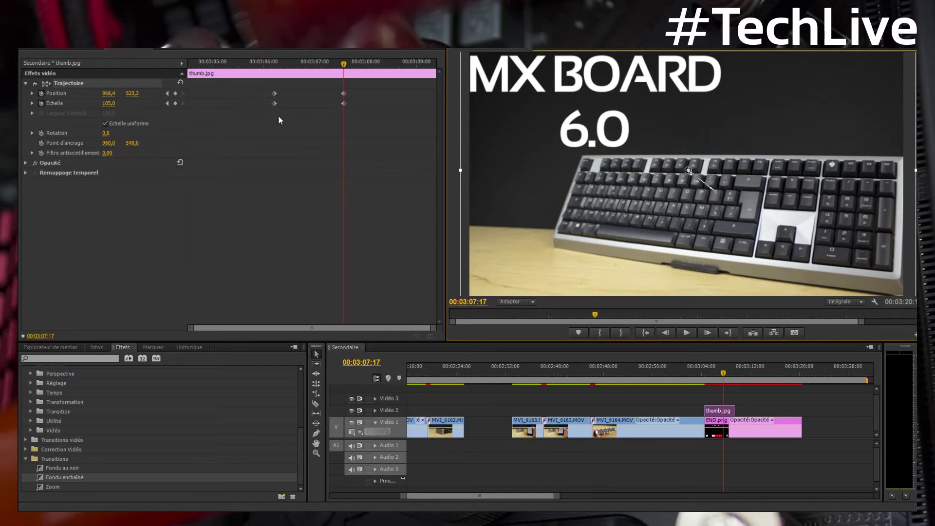
mouse_move(559, 172)
left_mouse_down()
mouse_move(568, 176)
mouse_move(544, 156)
mouse_move(546, 171)
left_mouse_up()
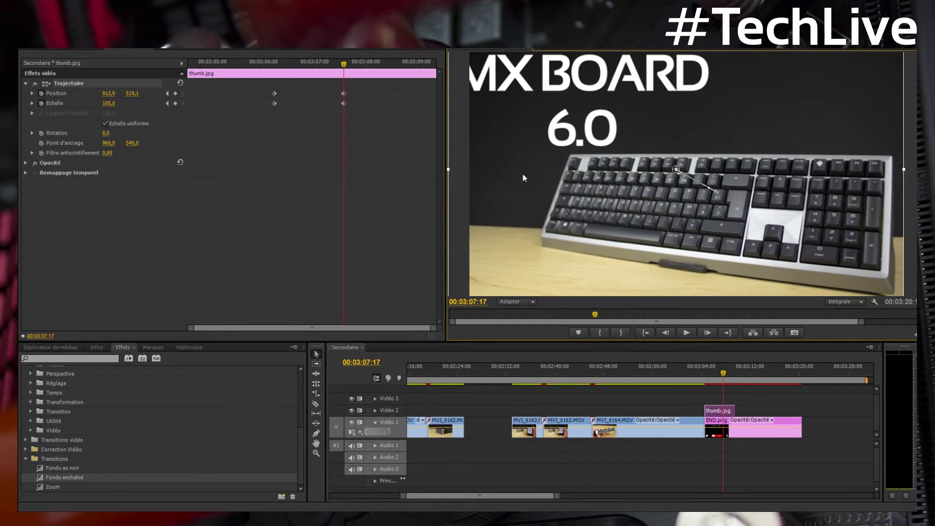
Refine the 00:03:06:06 keyframes of thumb.jpg to a scale of about 116.4 and a position of about 1109, 622.
left_click(168, 95)
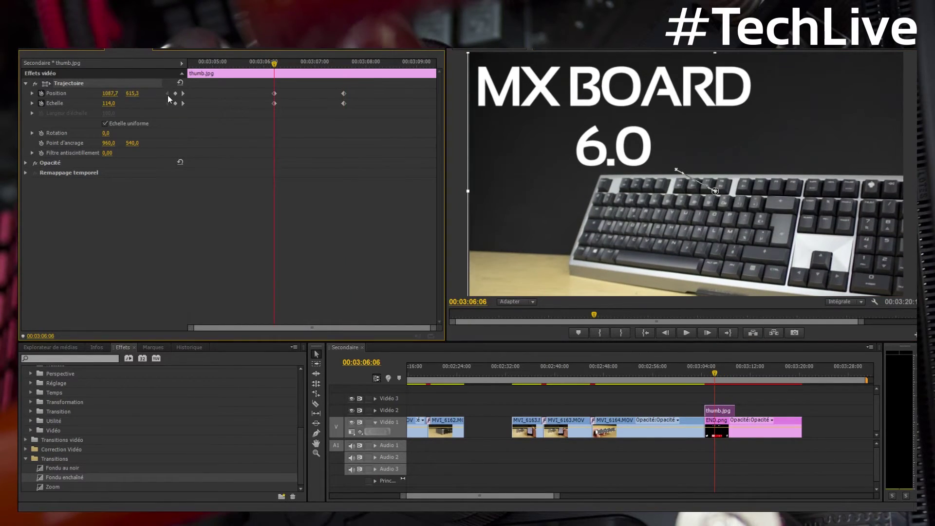
key("ctrl+s")
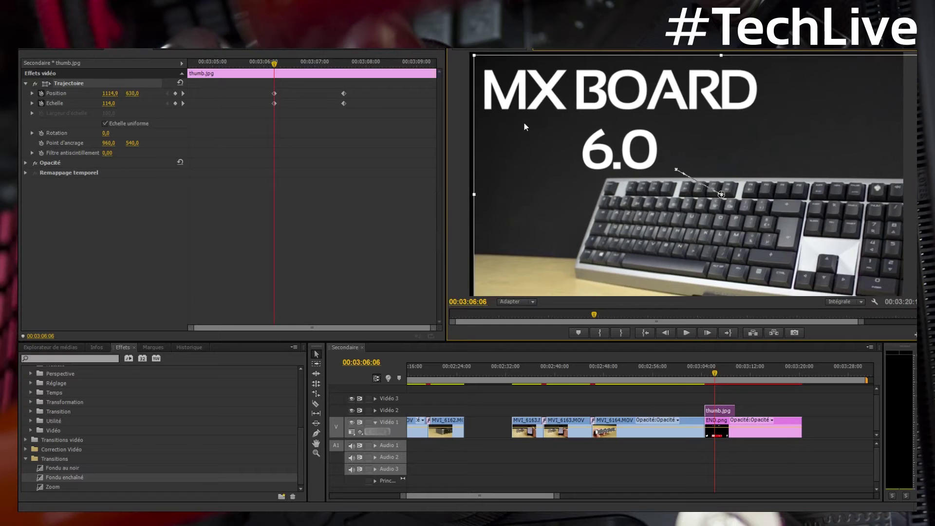
left_click_drag(467, 190, 501, 172)
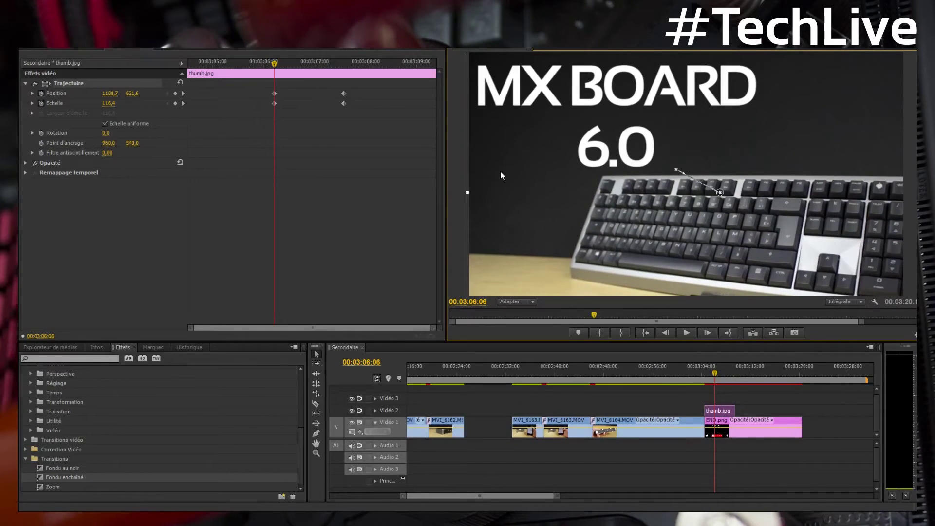
Apply Progressif temporal interpolation to all position and scale keyframes of thumb.jpg and play the animation.
left_click(67, 94)
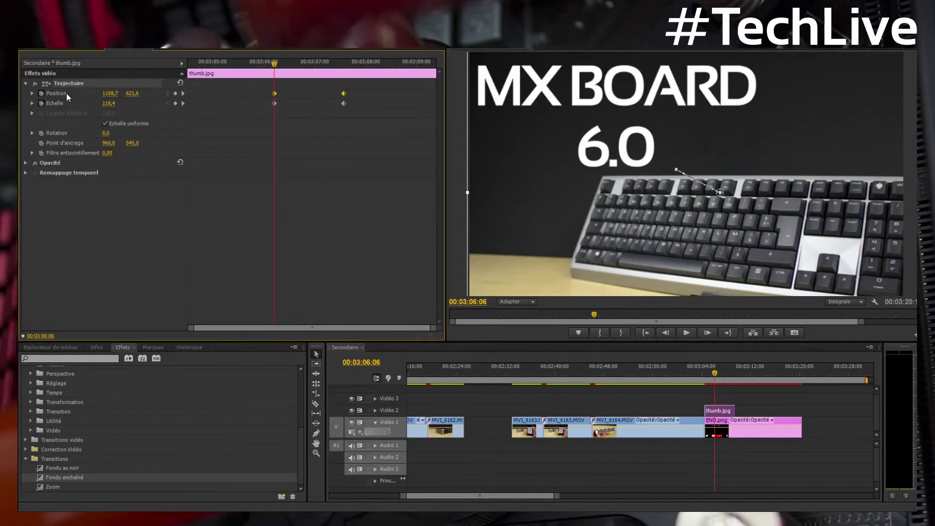
left_click(266, 68)
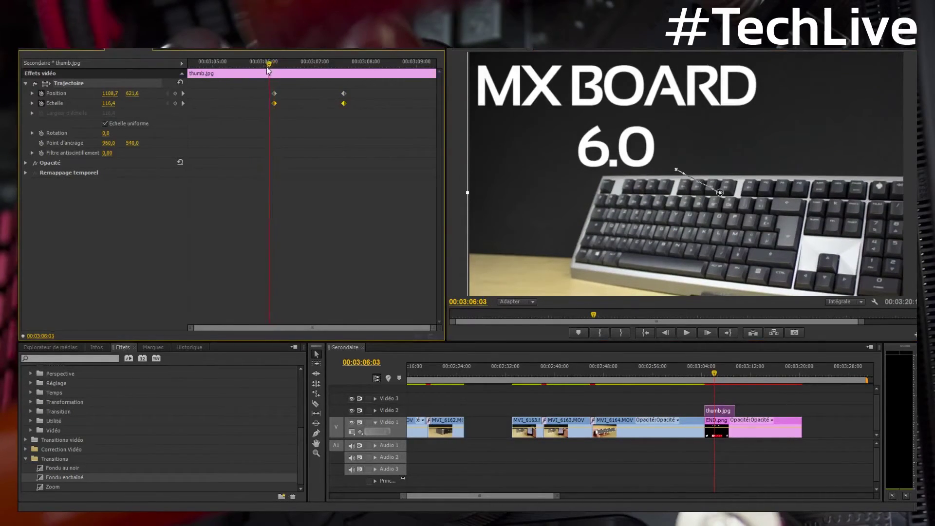
left_click_drag(256, 84, 398, 119)
right_click(275, 94)
mouse_move(337, 172)
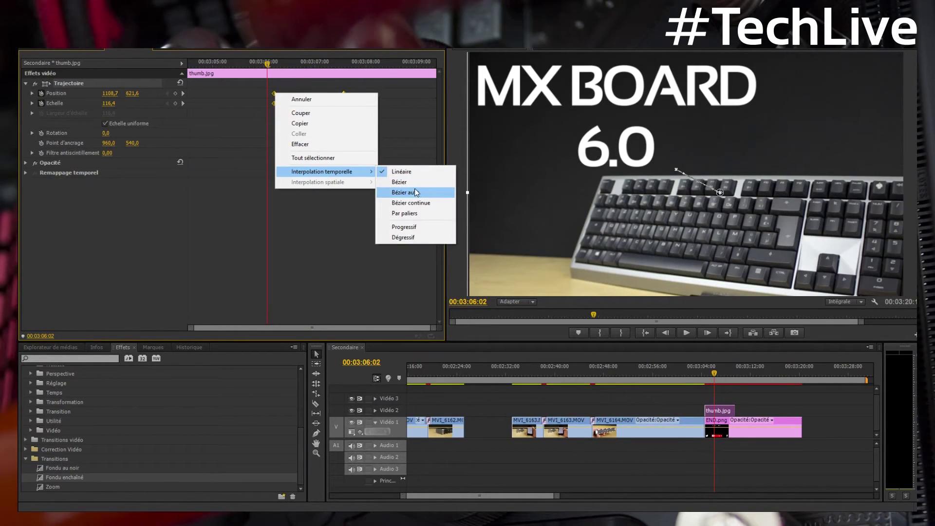
left_click(417, 229)
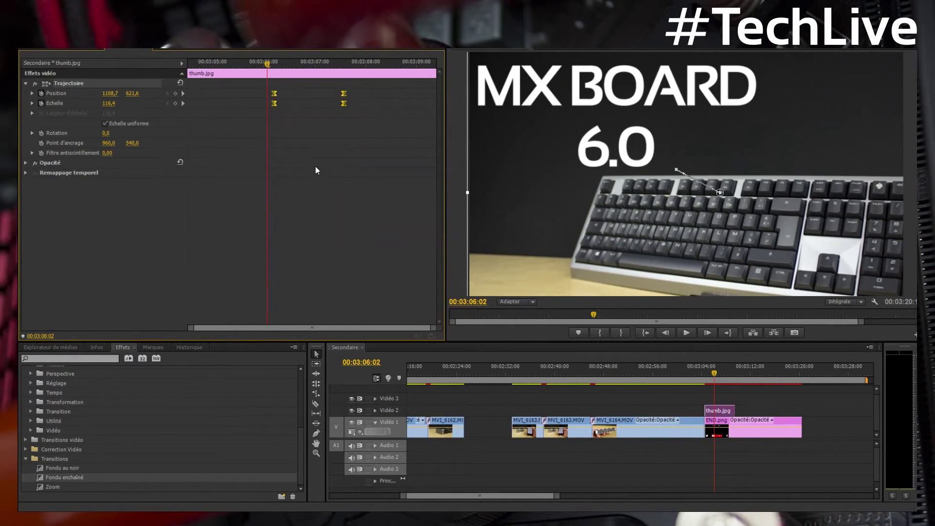
left_click(316, 170)
key("space")
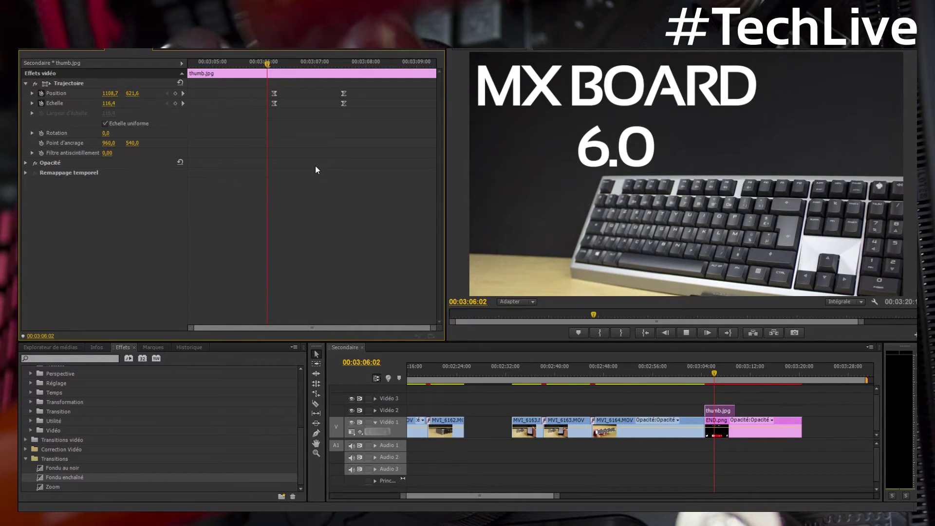
key("space")
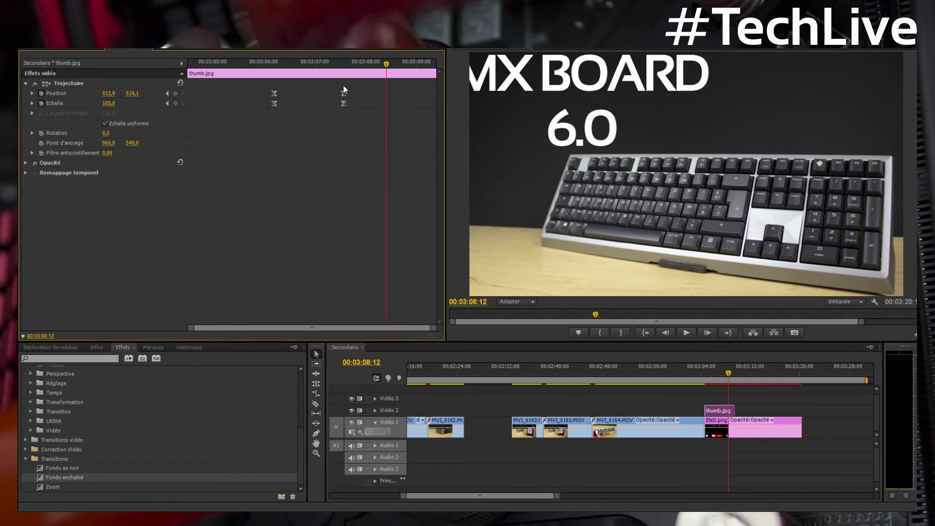
Move the second pair of thumb.jpg keyframes near the clip's end and the first pair near its start, previewing the movement.
left_click_drag(332, 88, 431, 101)
left_click_drag(378, 65, 276, 72)
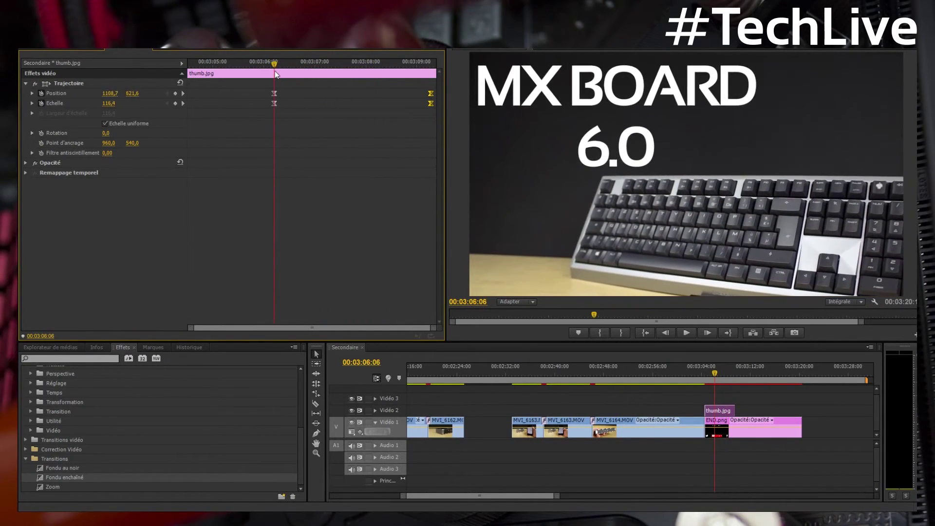
key("space")
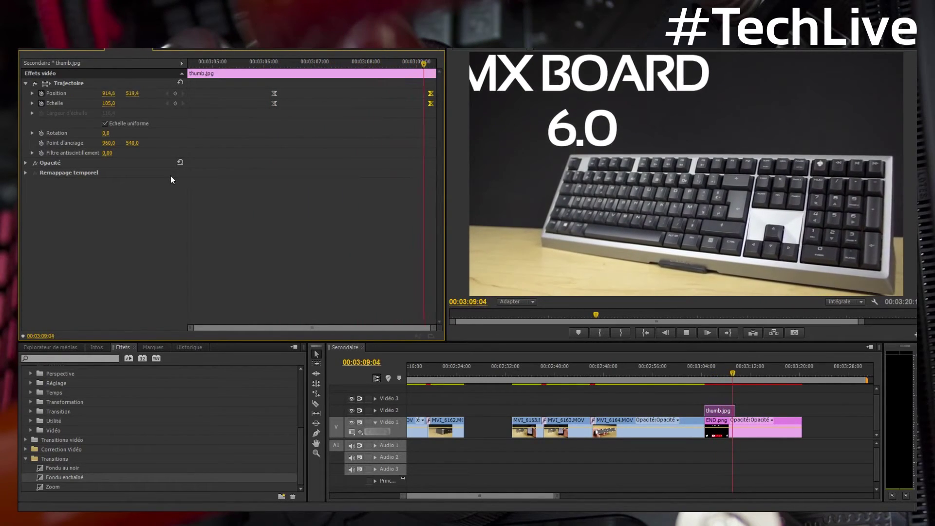
left_click(258, 64)
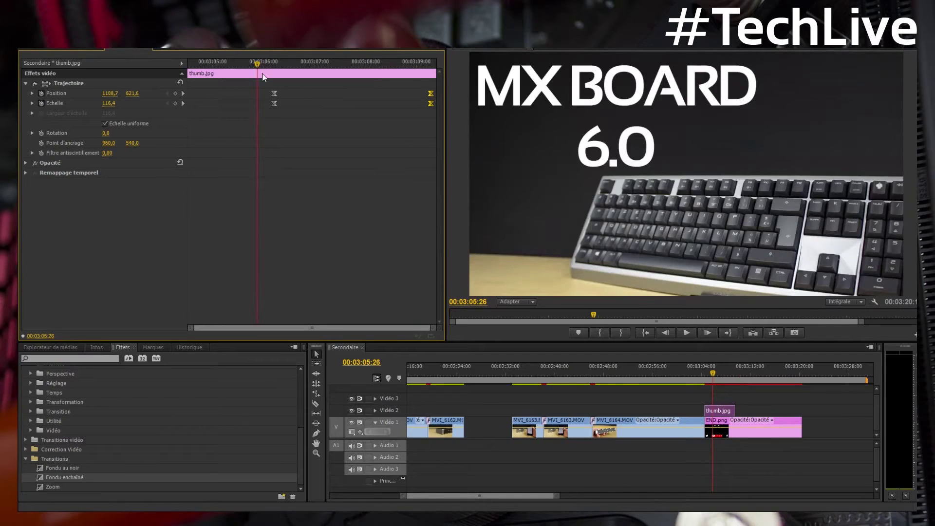
left_click_drag(277, 93, 196, 93)
left_click_drag(222, 63, 174, 60)
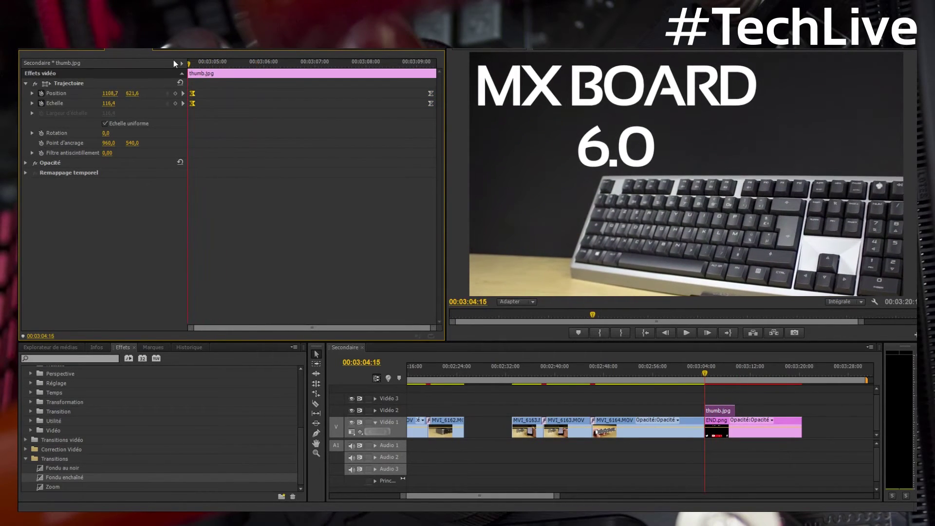
Set the temporal interpolation of the first position and scale keyframes of thumb.jpg to Bézier auto and review the interpolation options.
right_click(194, 99)
mouse_move(246, 174)
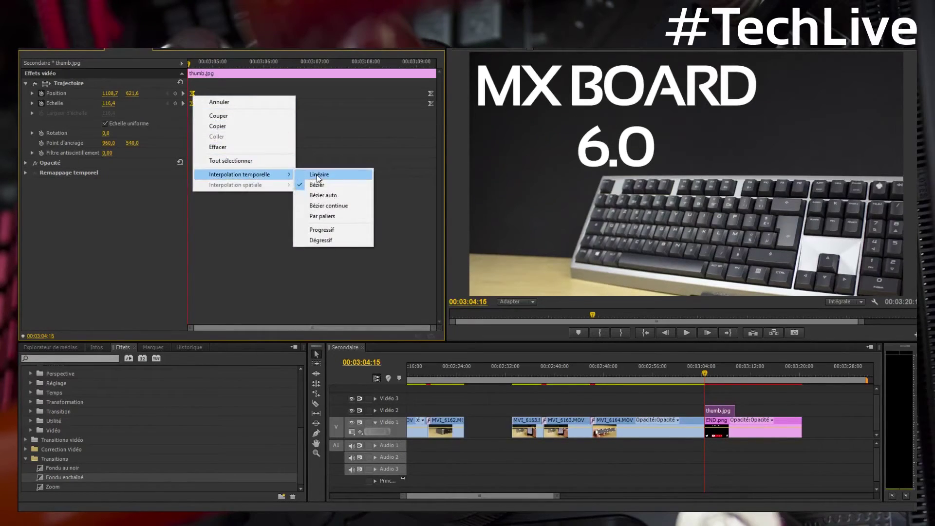
left_click(318, 175)
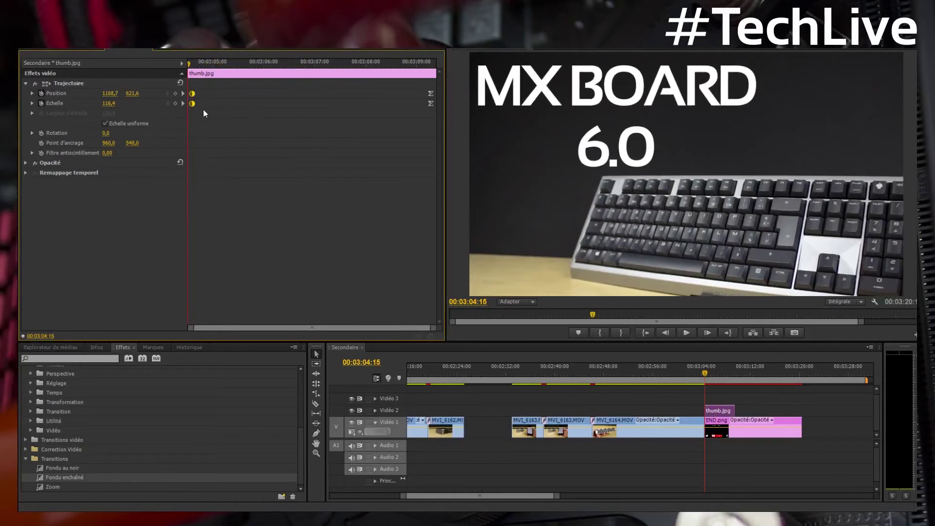
right_click(195, 95)
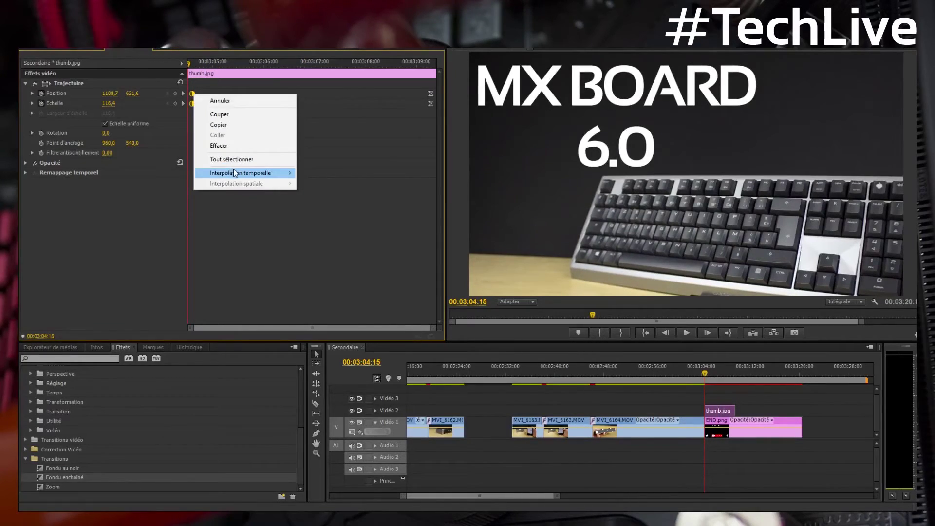
mouse_move(281, 174)
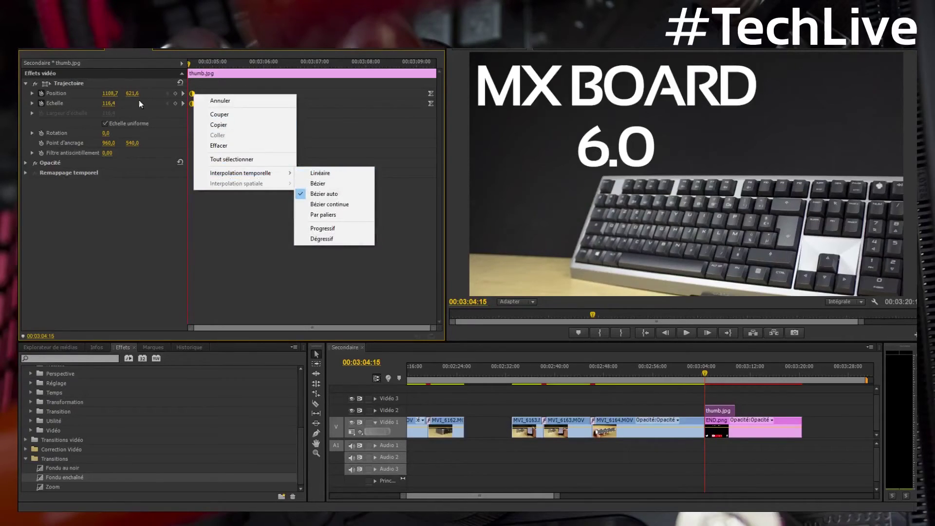
mouse_move(240, 171)
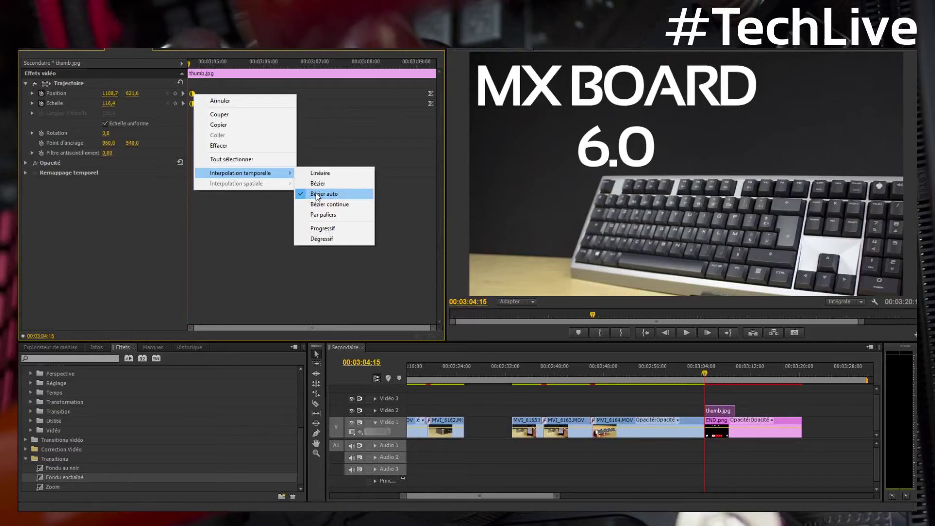
key("Escape")
key("Escape")
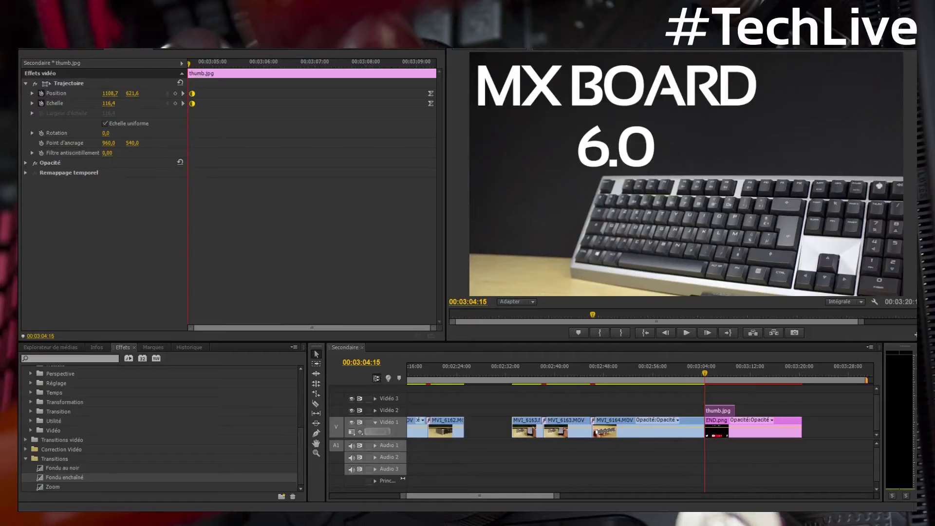
Change the temporal interpolation of the first thumb.jpg keyframes to Par paliers and play the clip from its start.
right_click(192, 93)
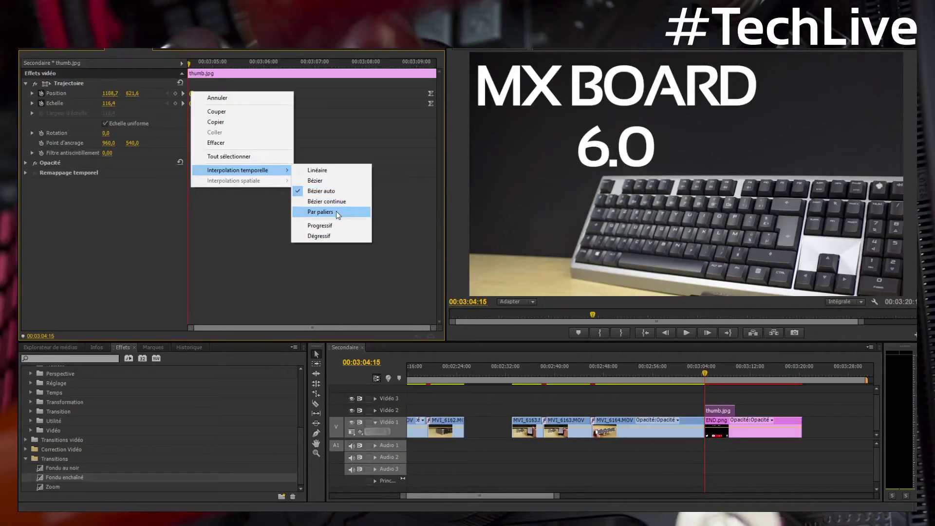
left_click(337, 213)
key("space")
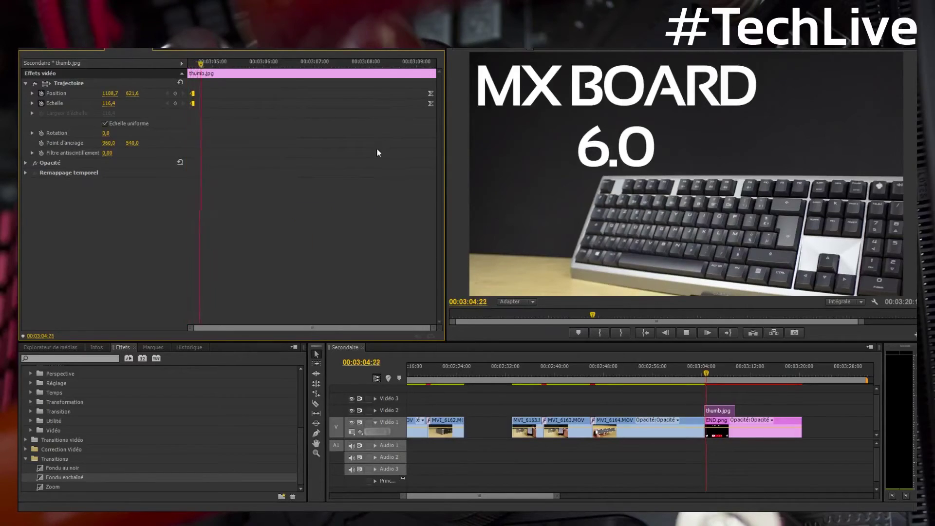
key("space")
left_click(193, 63)
key("space")
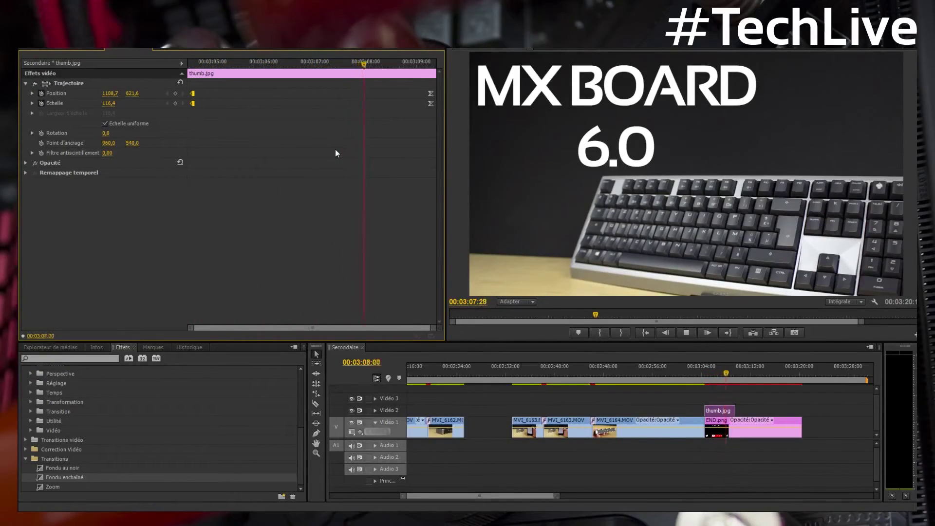
key("space")
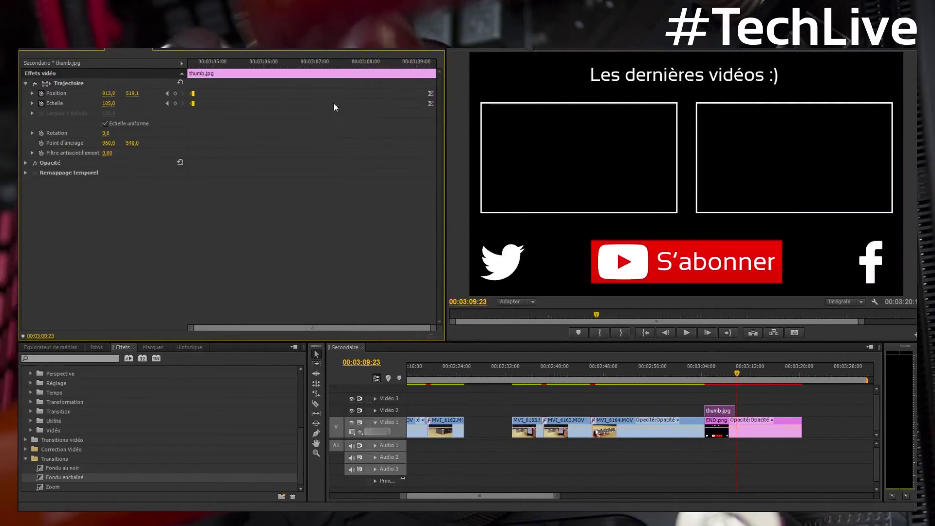
Set the temporal interpolation of the last thumb.jpg keyframes to Par paliers and return to the clip's start.
right_click(431, 96)
mouse_move(483, 173)
left_click(568, 204)
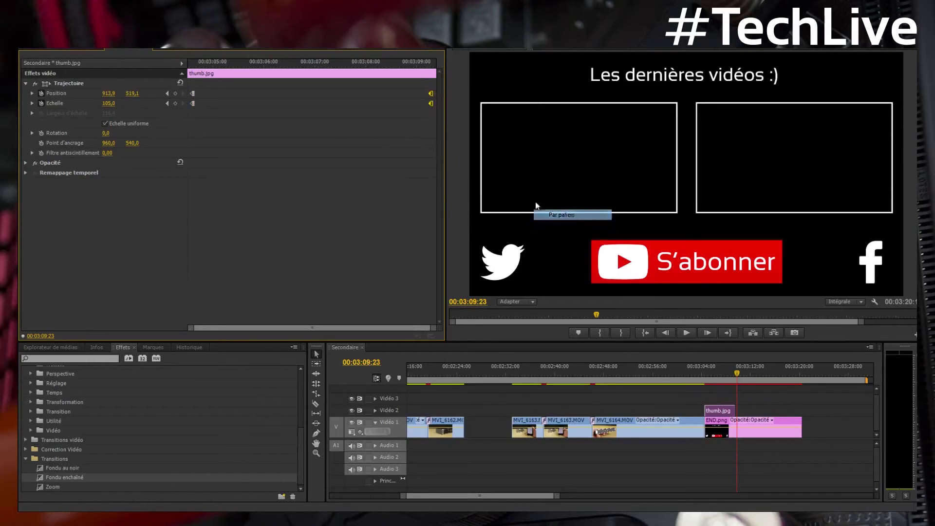
key("Up")
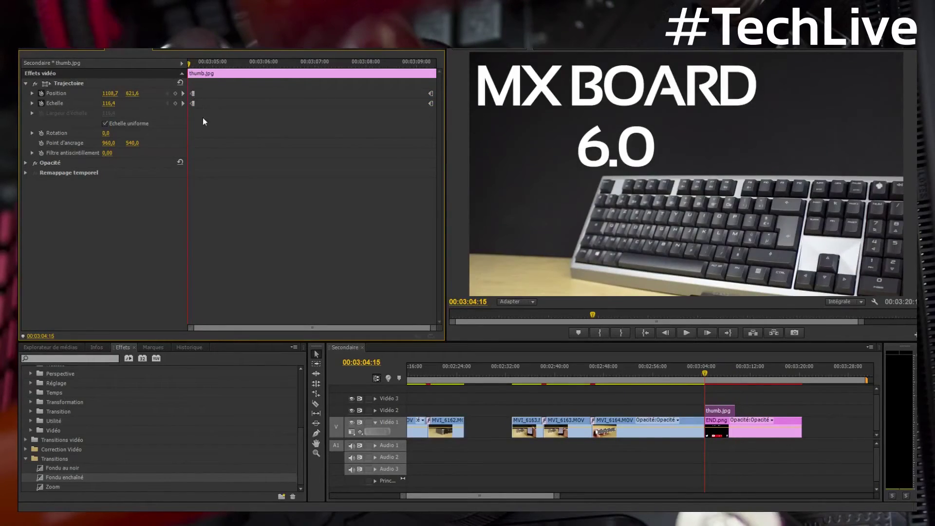
Reapply Par paliers temporal interpolation to the first thumb.jpg keyframes and play the clip.
right_click(192, 93)
mouse_move(229, 171)
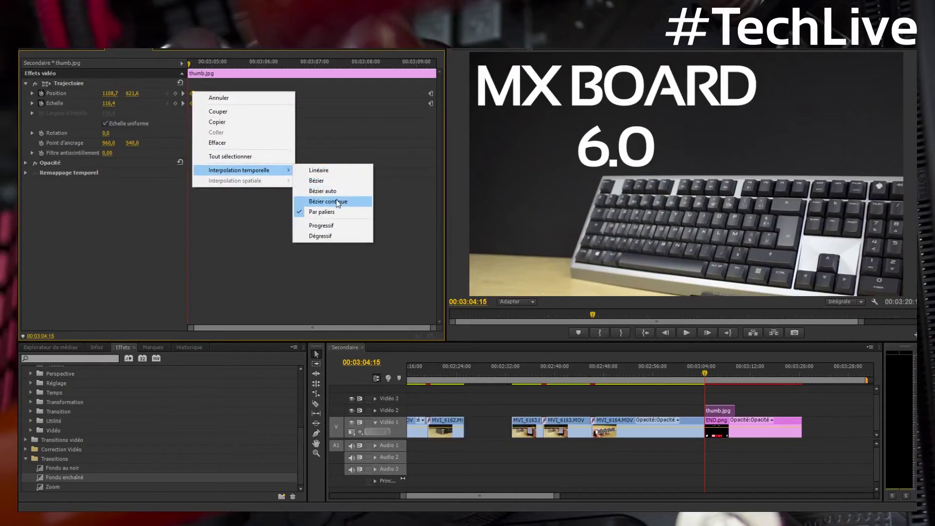
left_click(333, 213)
key("space")
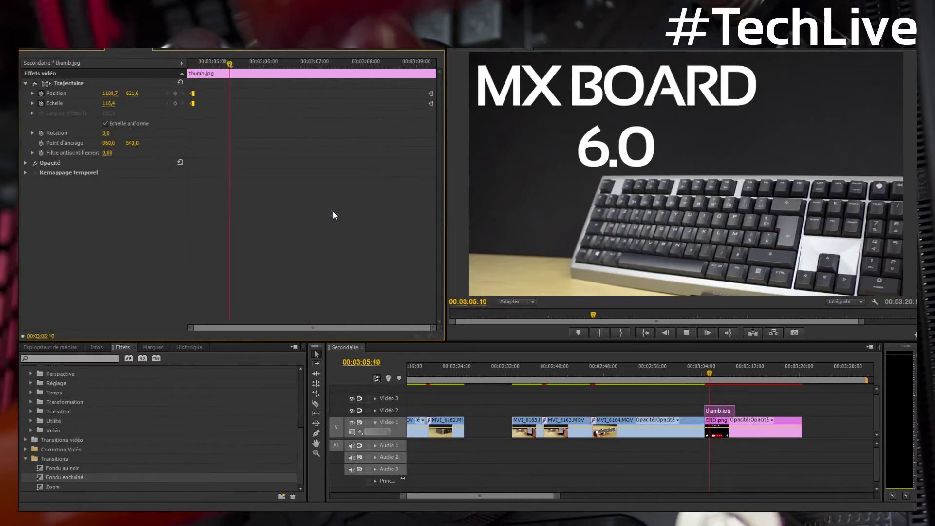
Change the temporal interpolation of the first thumb.jpg position and scale keyframes to Bézier and play the clip from its start.
left_click(339, 63)
left_click_drag(340, 67, 188, 72)
right_click(190, 96)
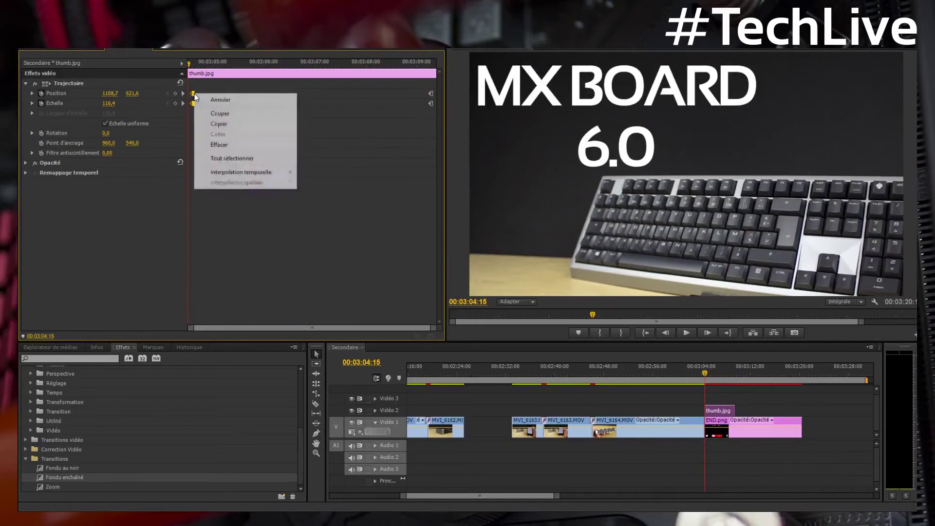
mouse_move(246, 173)
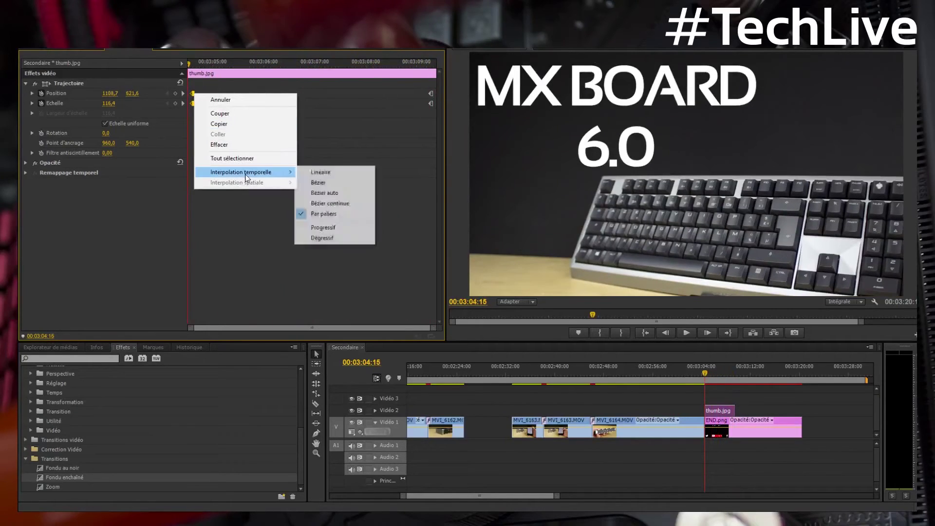
left_click(332, 182)
key("space")
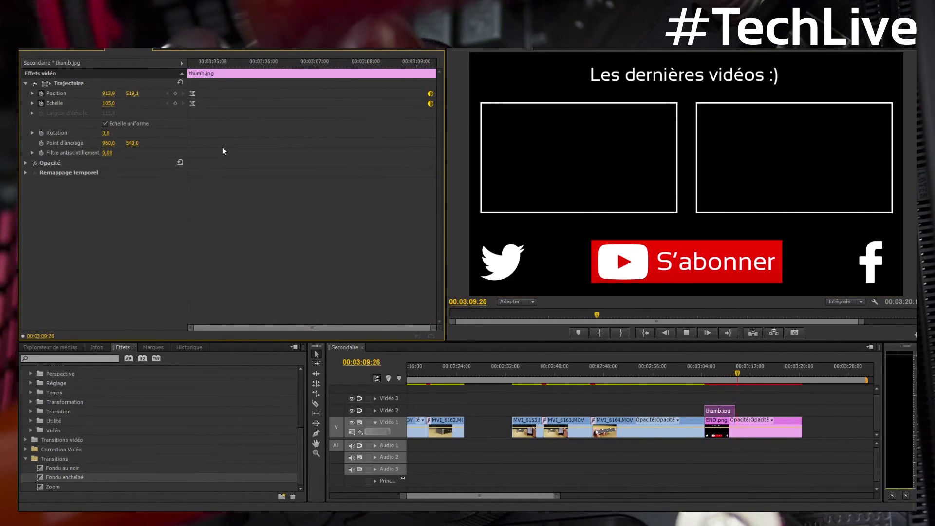
Set the first thumb.jpg position and scale keyframes to Bézier auto temporal interpolation, preview the animation, and return to the clip's start.
left_click_drag(258, 127, 189, 91)
right_click(192, 94)
mouse_move(235, 172)
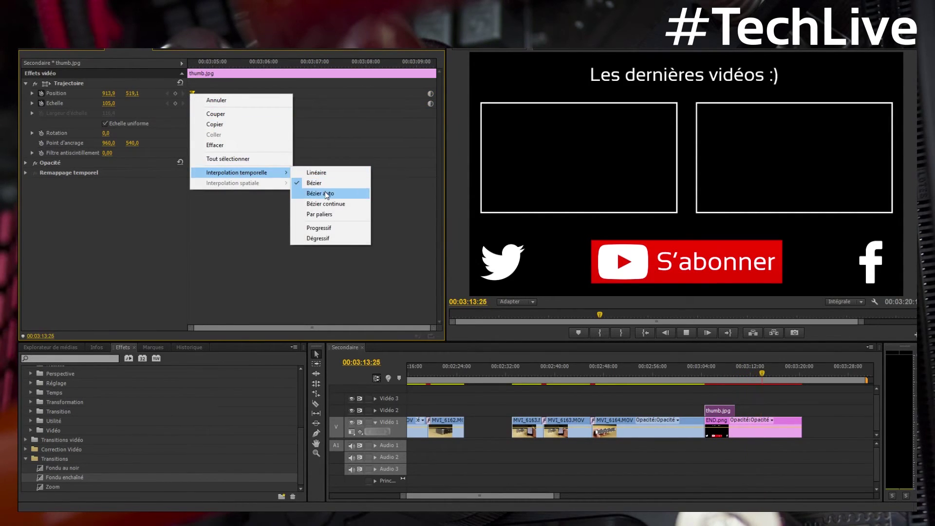
left_click(327, 193)
left_click_drag(210, 62, 183, 63)
key("space")
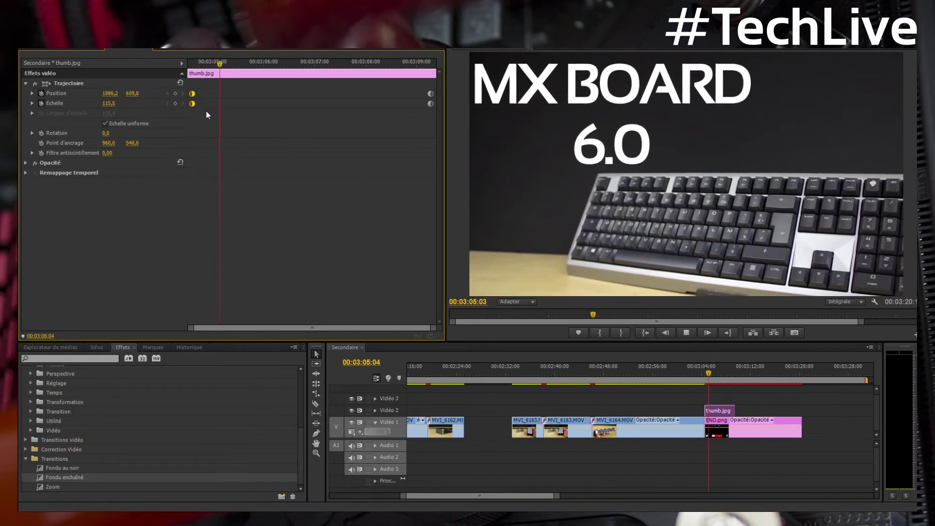
left_click(180, 60)
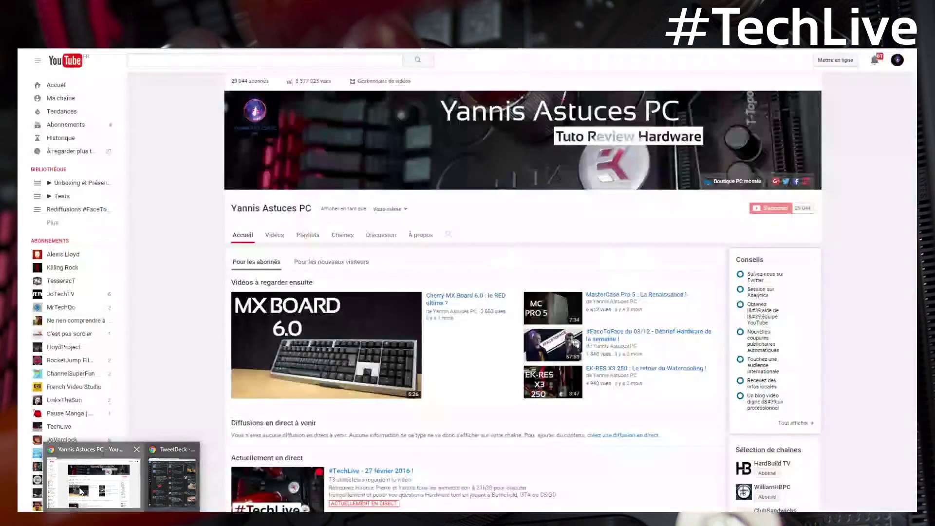
Switch to the YouTube channel page in the browser and check its most recently uploaded videos.
left_click(81, 492)
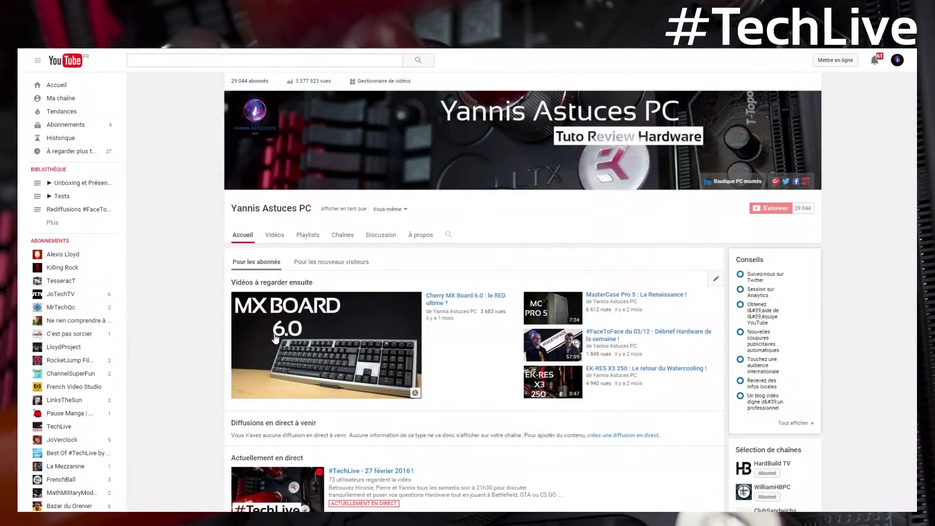
scroll(473, 292, "down", 4)
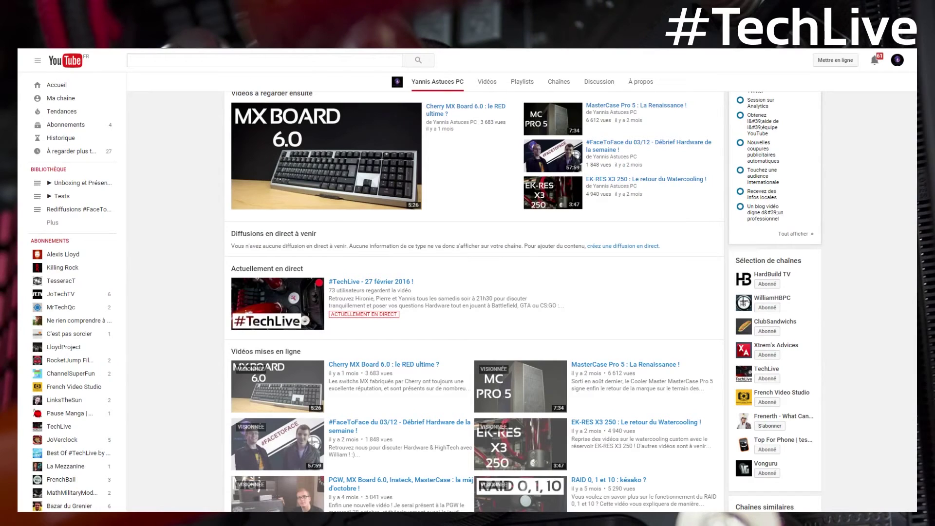
key("alt+Tab")
key("alt+Tab")
Add thumb.jpg from the MasterCase PRO 5 folder to the Vidéo 2 track above END.png, after the first thumbnail.
left_click(483, 343)
scroll(483, 343, "up", 4)
key("alt+Left")
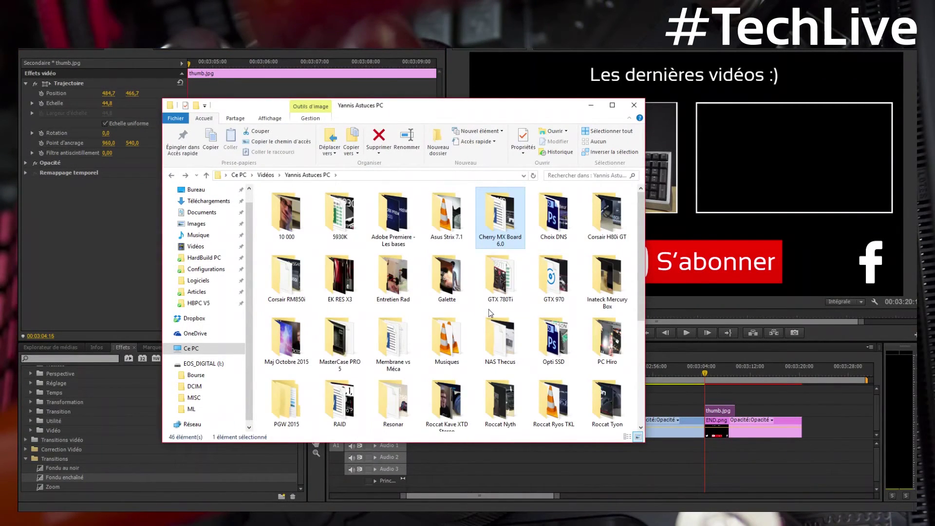
double_click(332, 333)
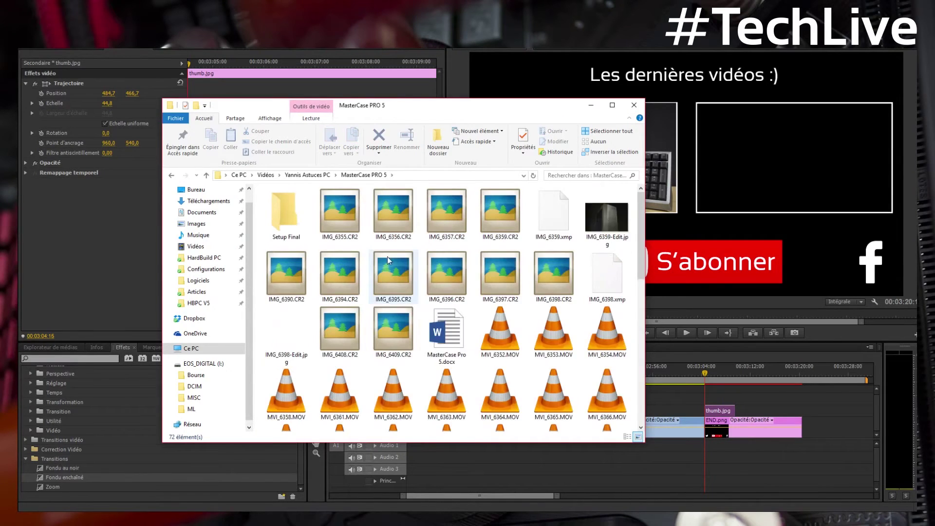
scroll(417, 401, "down", 7)
left_click_drag(336, 413, 748, 405)
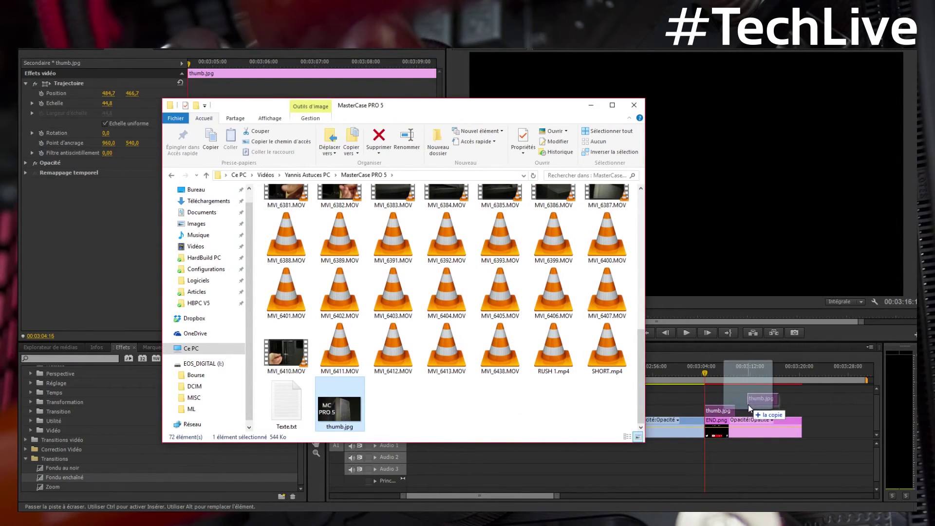
Copy the Trajectoire settings of the MX Board thumbnail onto the newly added MasterCase thumb.jpg clip.
left_click(716, 374)
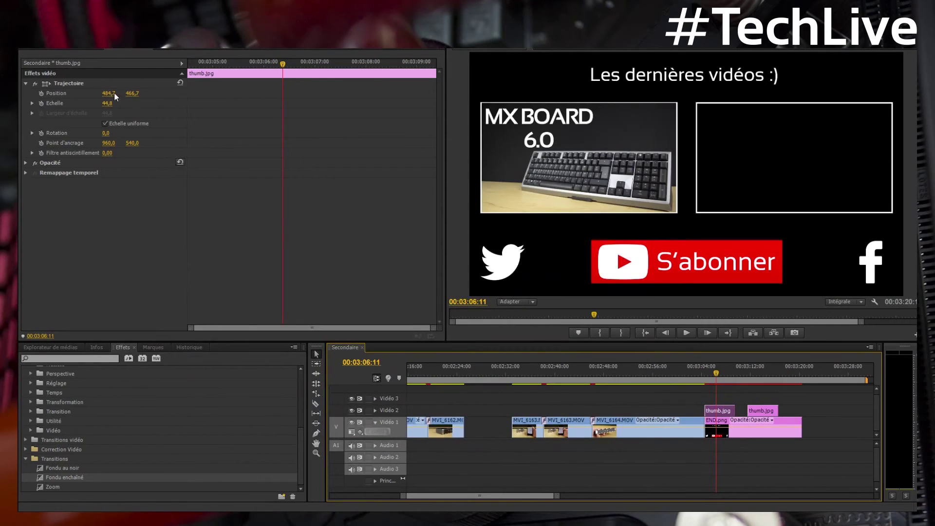
left_click(66, 84)
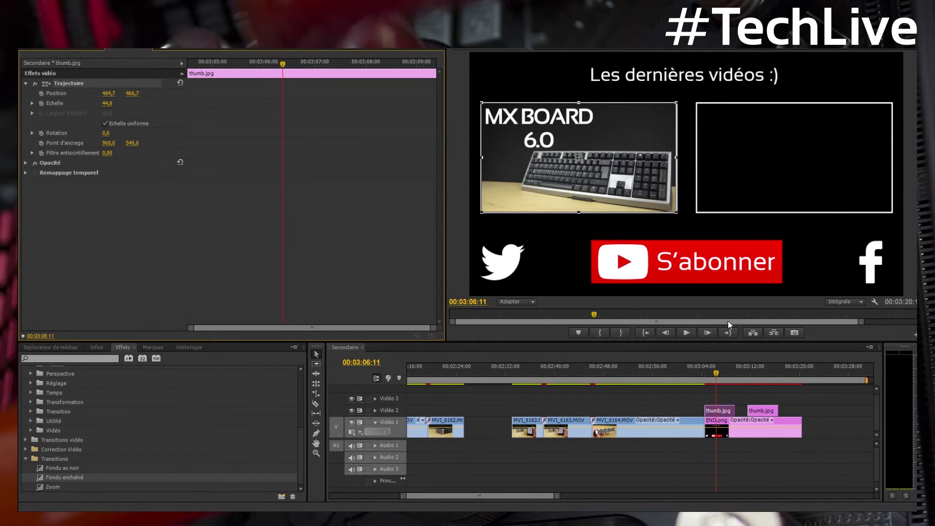
left_click(768, 416)
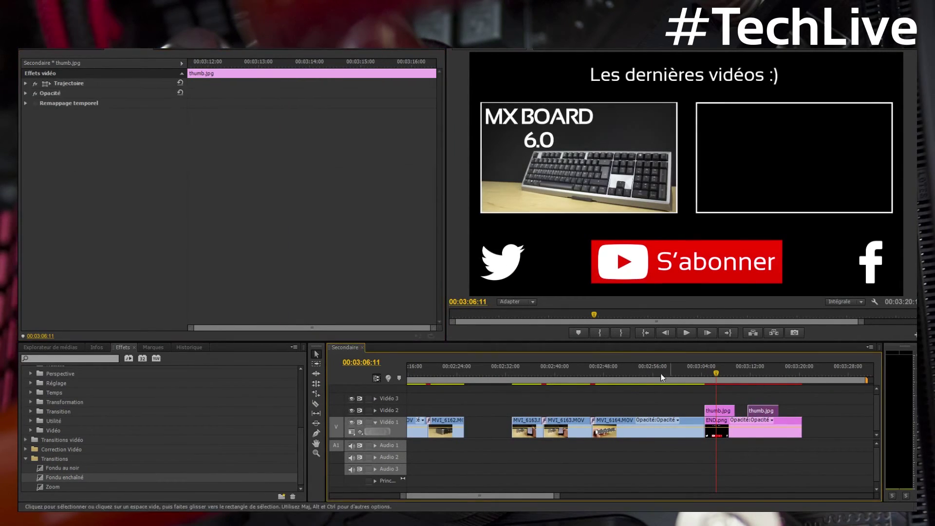
left_click(74, 84)
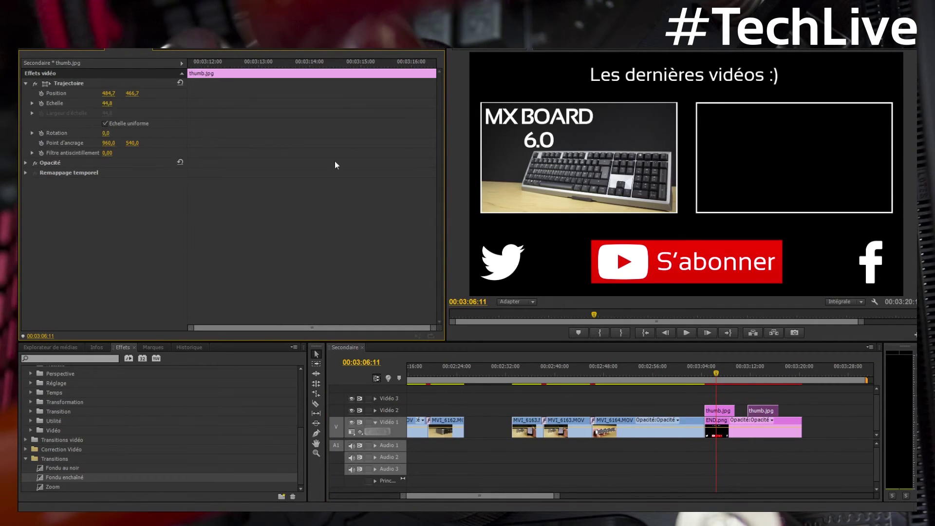
Move the MasterCase thumbnail onto Vidéo 3 directly above the first one and set its horizontal position to 1439,7.
left_click_drag(764, 411, 719, 399)
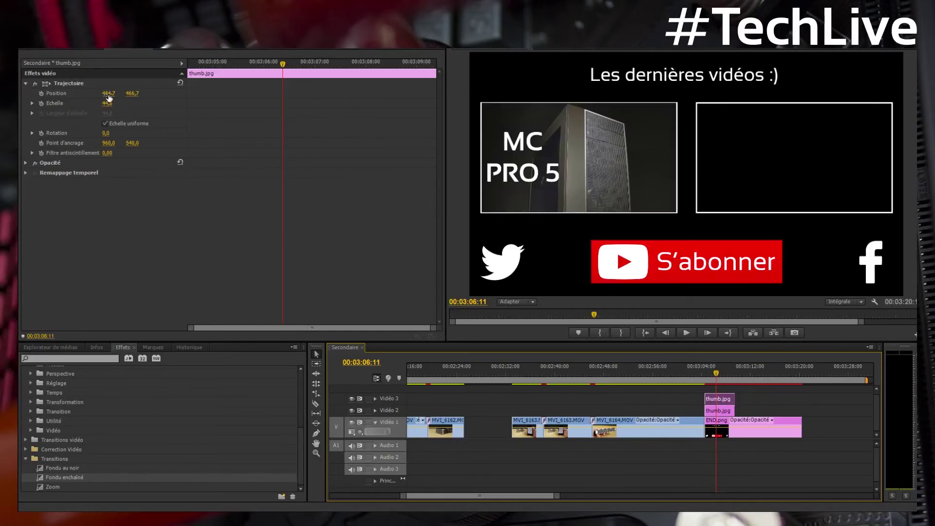
left_click_drag(109, 93, 128, 94)
left_click_drag(274, 93, 580, 93)
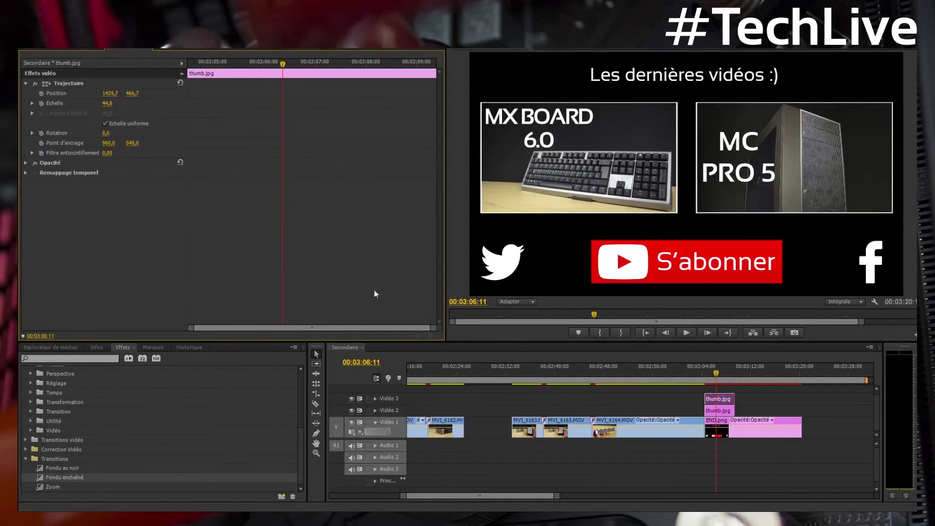
Extend both thumb.jpg clips to the end of END.png and save the project.
left_click(723, 412, "shift")
left_click_drag(730, 404, 795, 412)
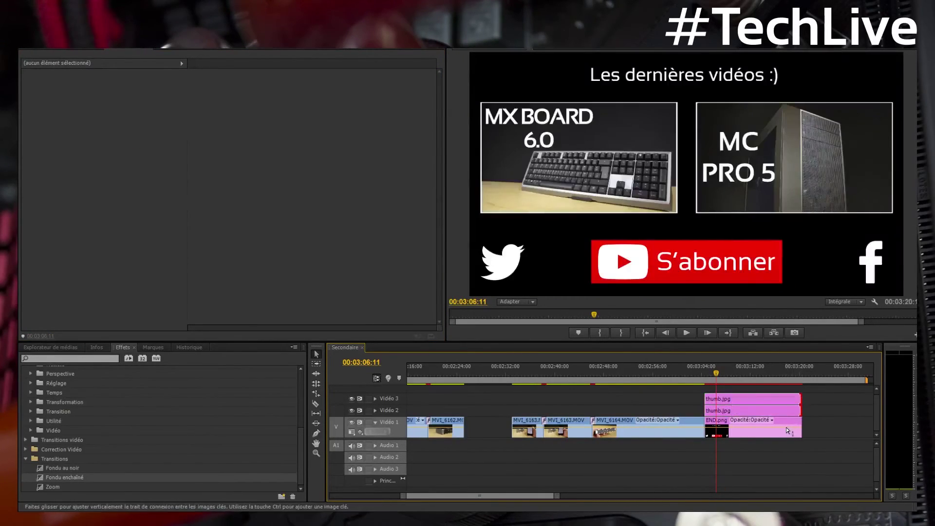
key("ctrl+s")
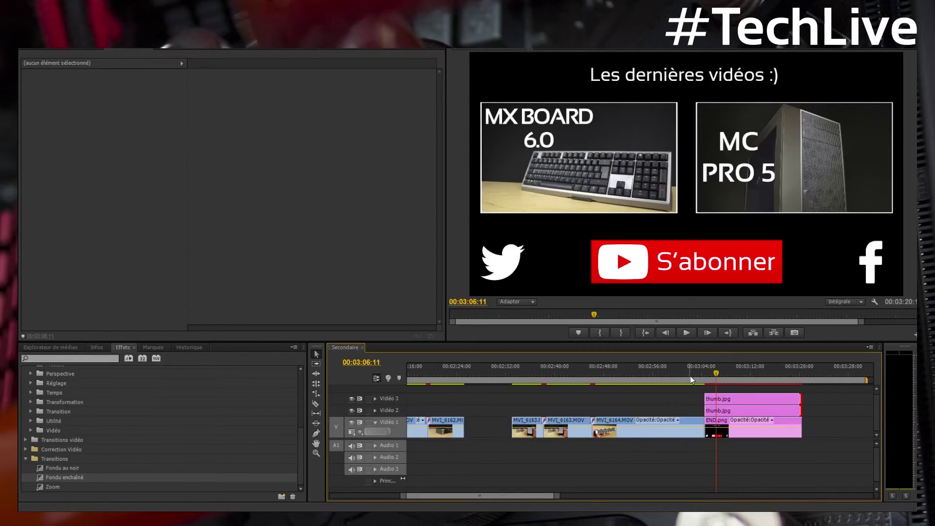
Ripple-delete the gap after MVI_6162.MOV and add a Fondu enchaîné transition at the join with the next clip.
right_click(478, 431)
left_click(492, 439)
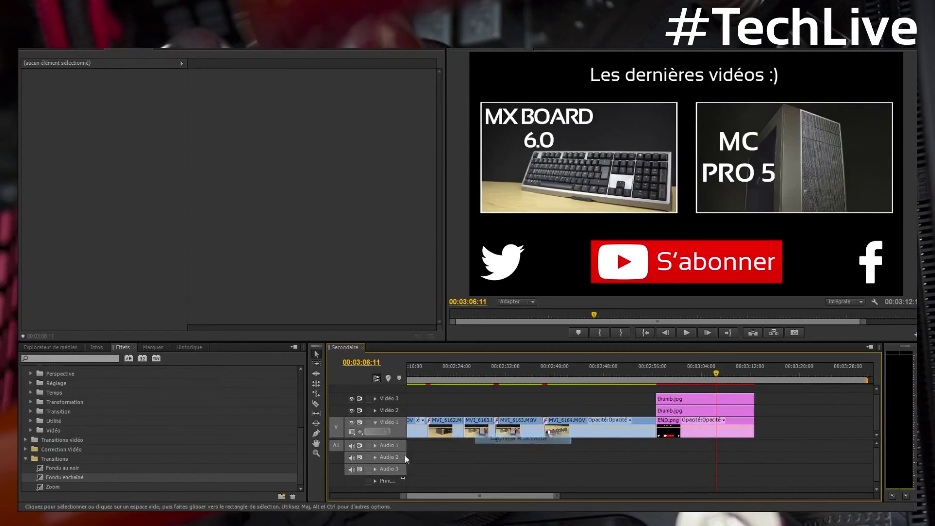
left_click_drag(84, 476, 465, 428)
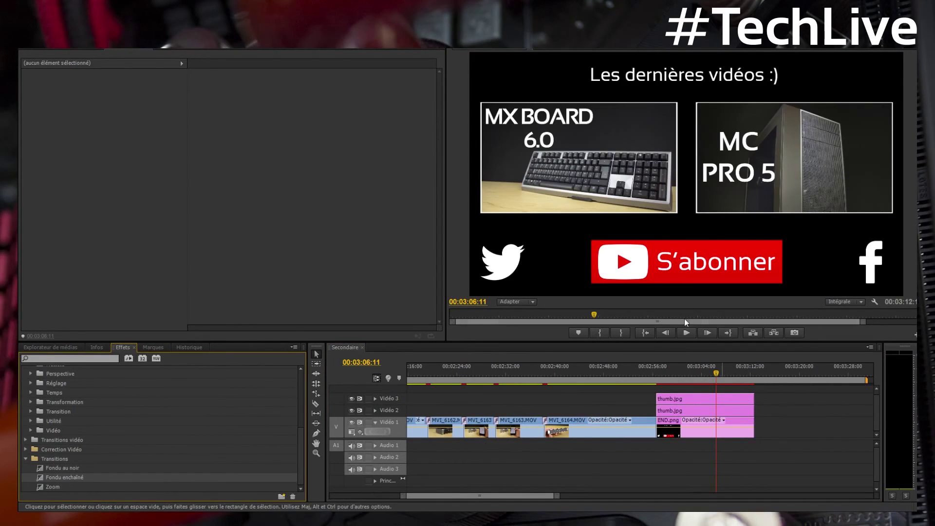
Play the sequence from its beginning to review the intro, dismissing the message notification.
left_click(641, 335)
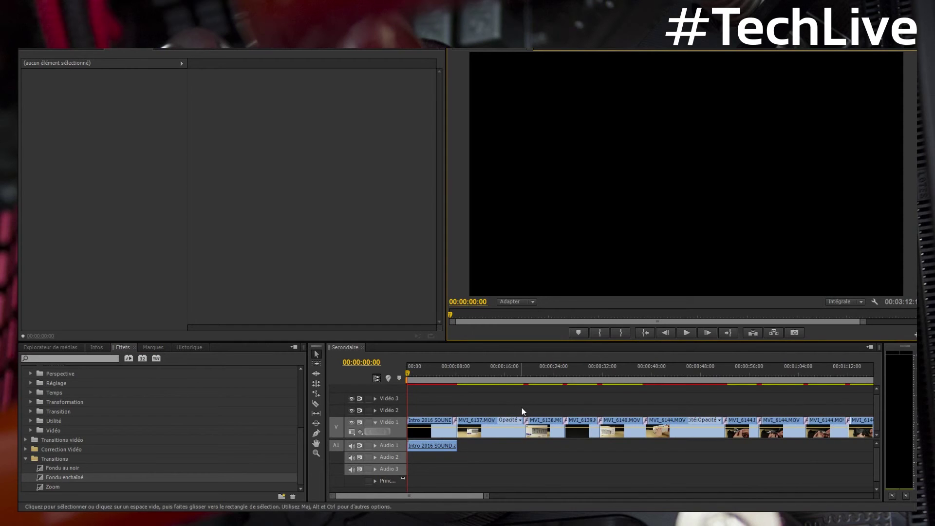
key("space")
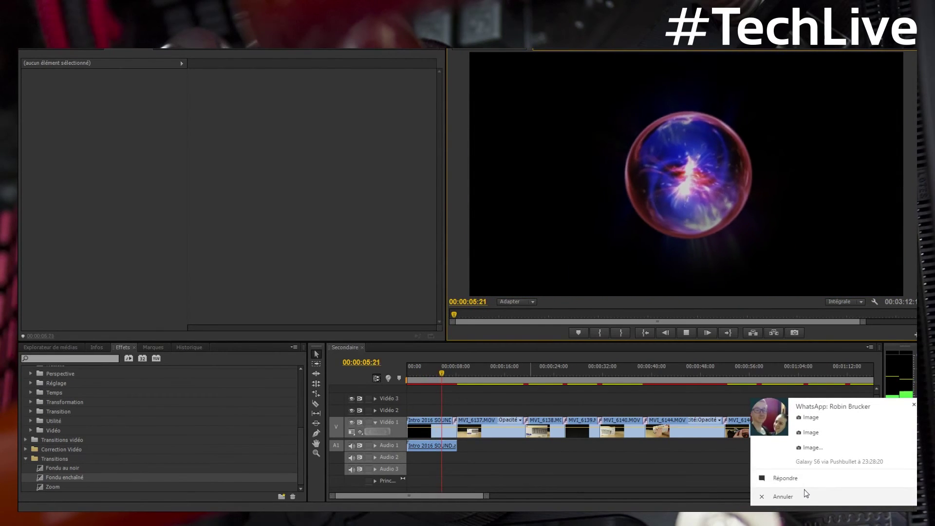
left_click(804, 493)
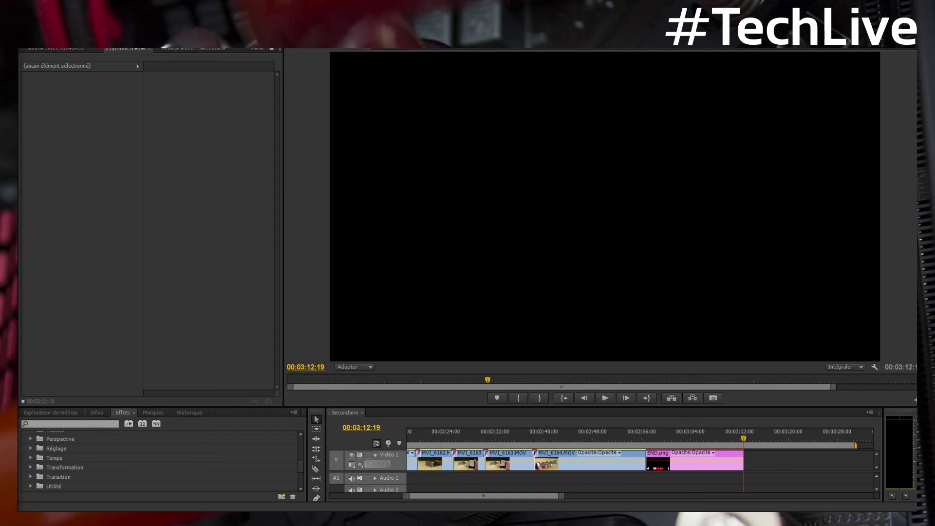
key("Right")
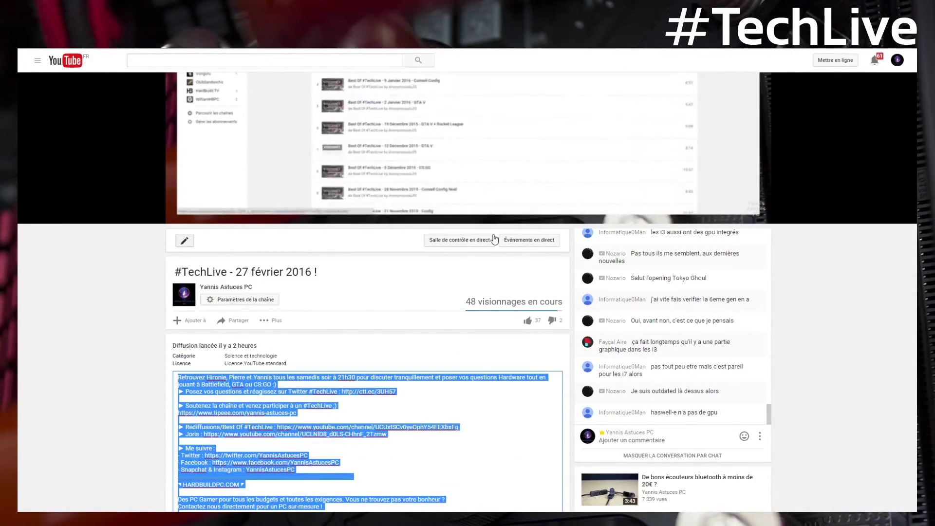
Open the live control room of the #TechLive - 27 février 2016 ! broadcast on YouTube, using the channel's account.
left_click(491, 240)
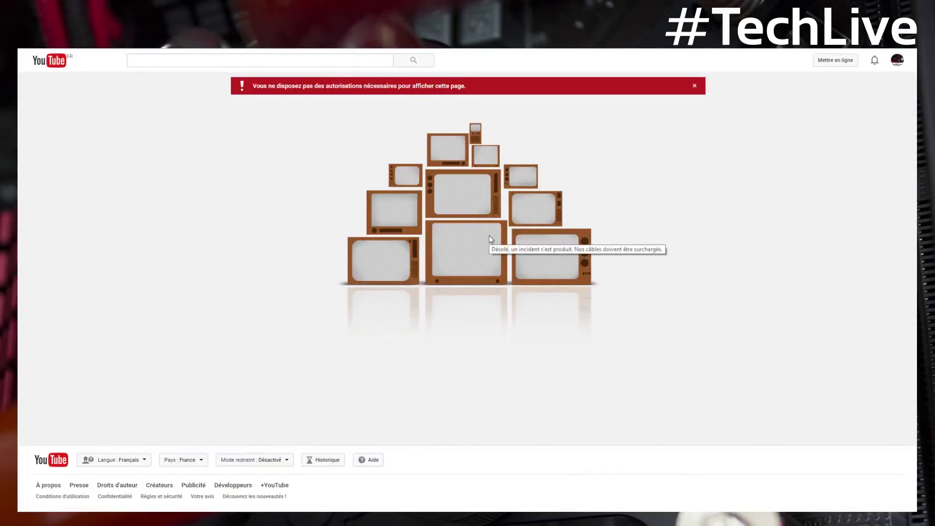
left_click(897, 59)
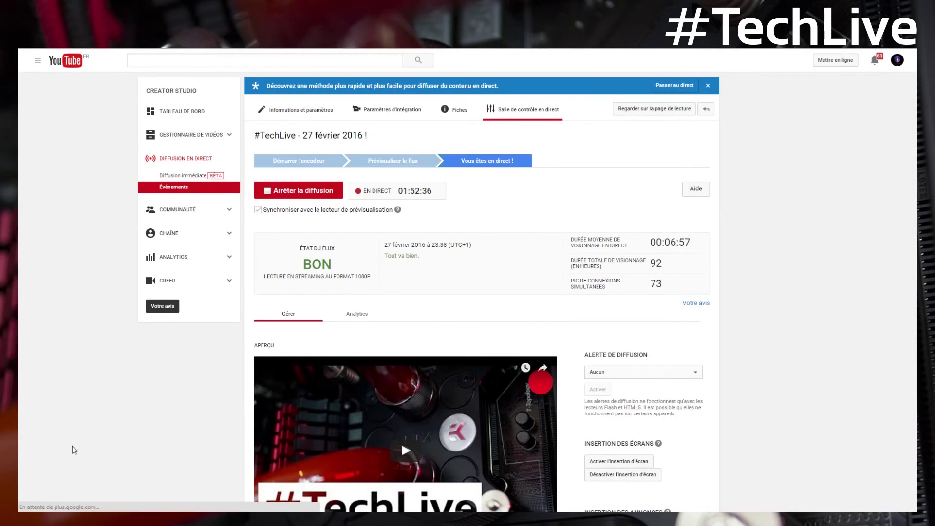